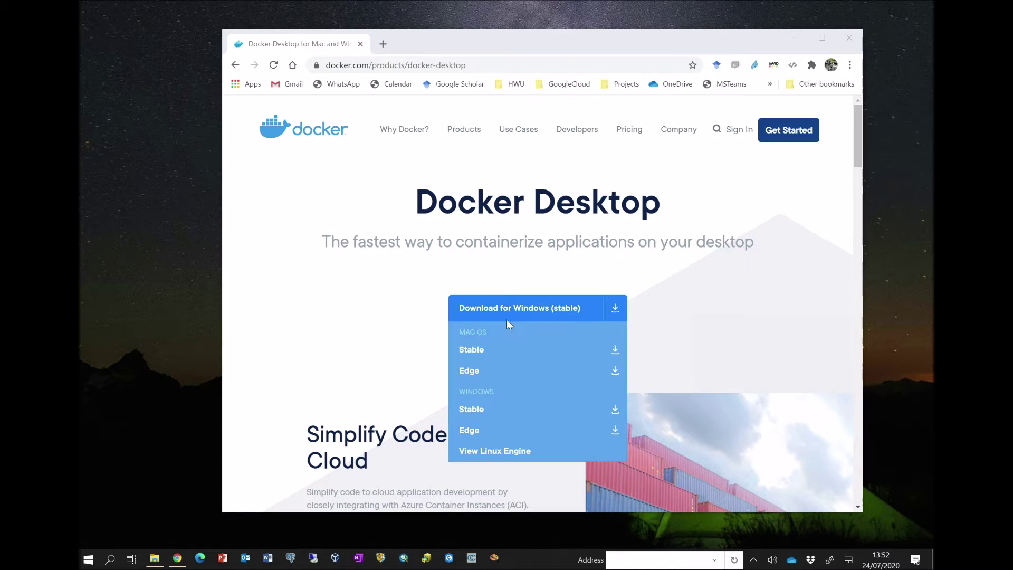
- Review the Docker Desktop download options for Mac and Windows on the product page, and close the browser
left_click(613, 313)
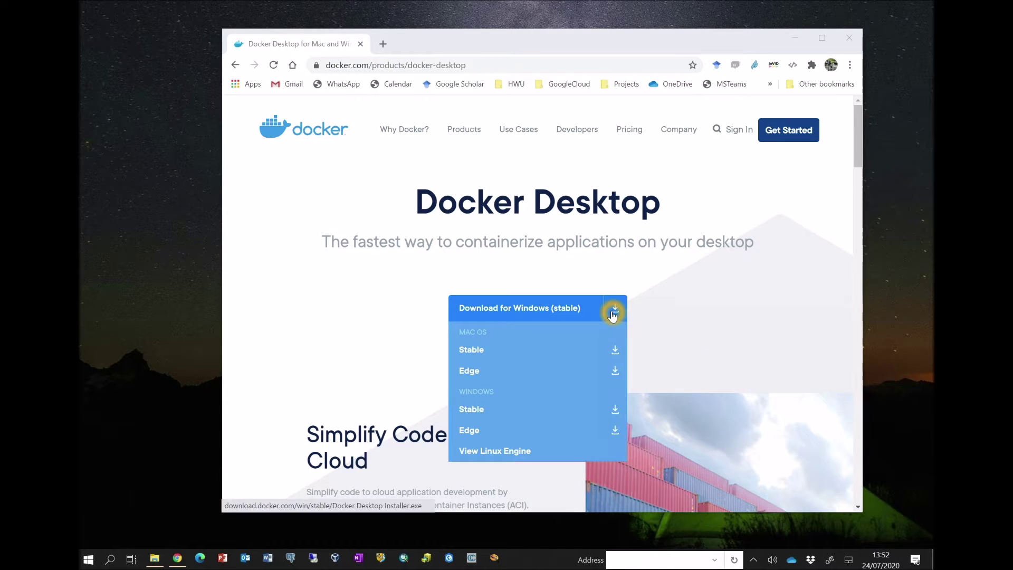
left_click(657, 292)
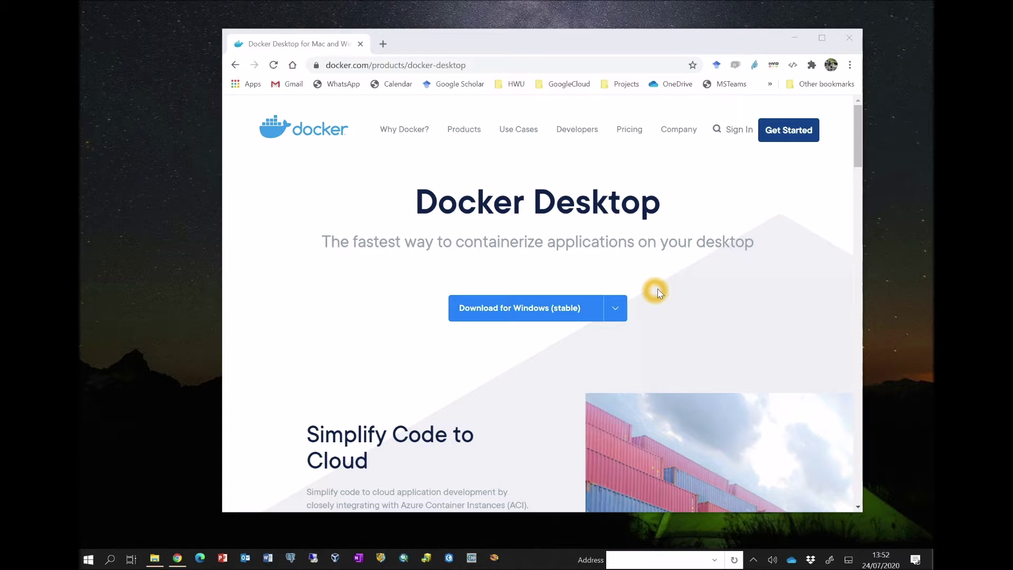
left_click(577, 319)
left_click(852, 38)
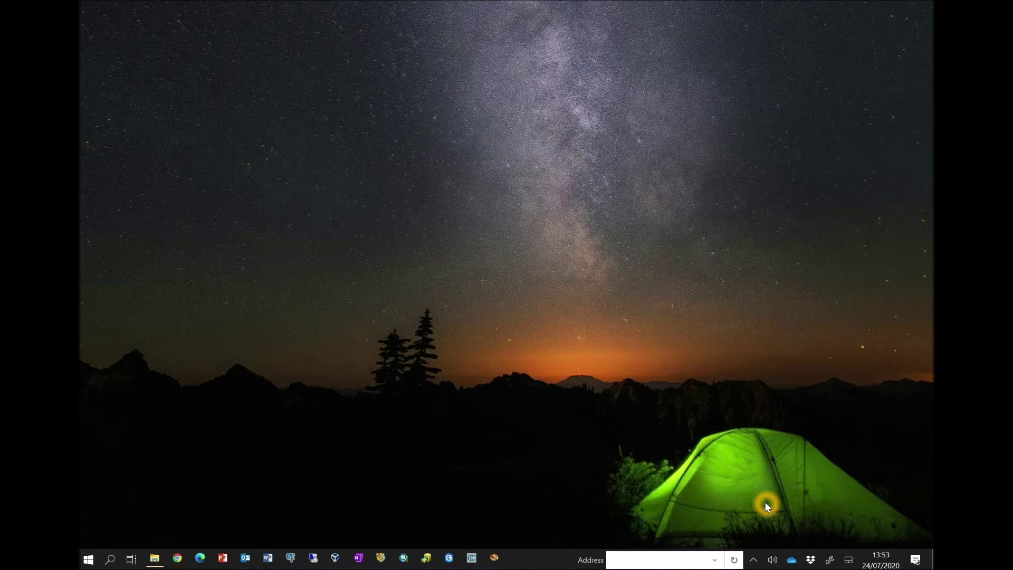
- Open the Docker Desktop dashboard from its background icon to check for running containers, and minimise it
left_click(754, 559)
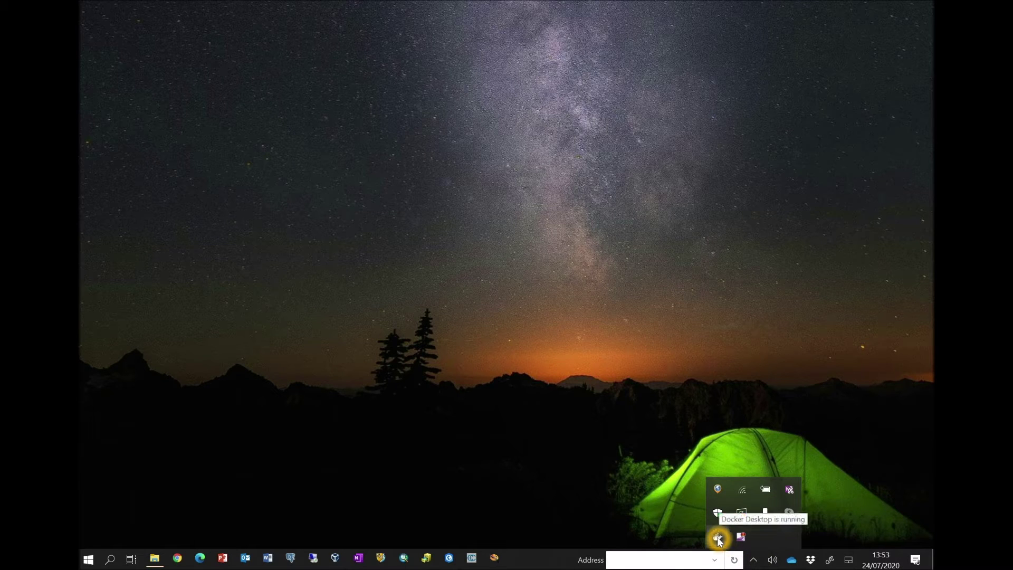
left_click(718, 538)
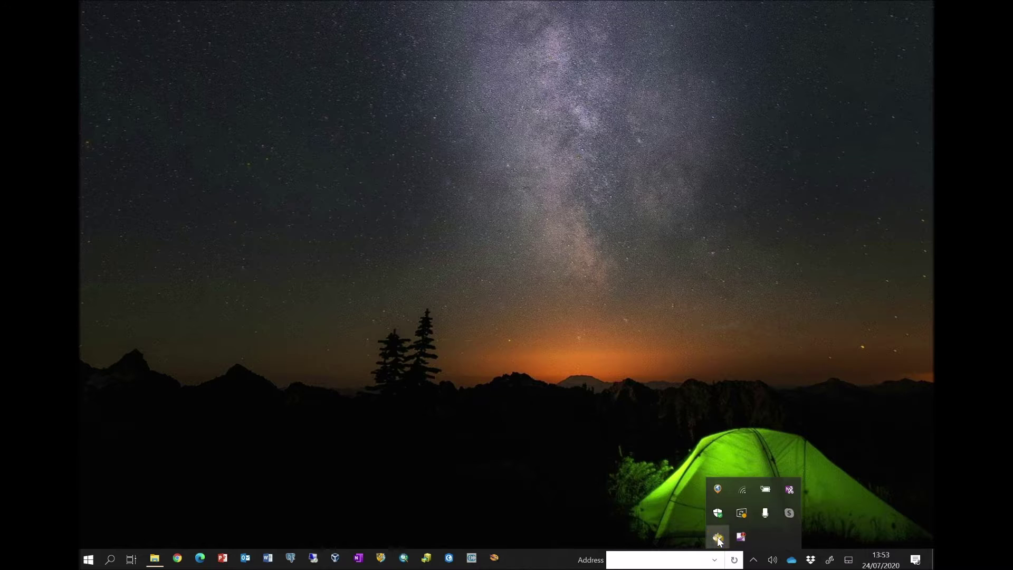
left_click(642, 466)
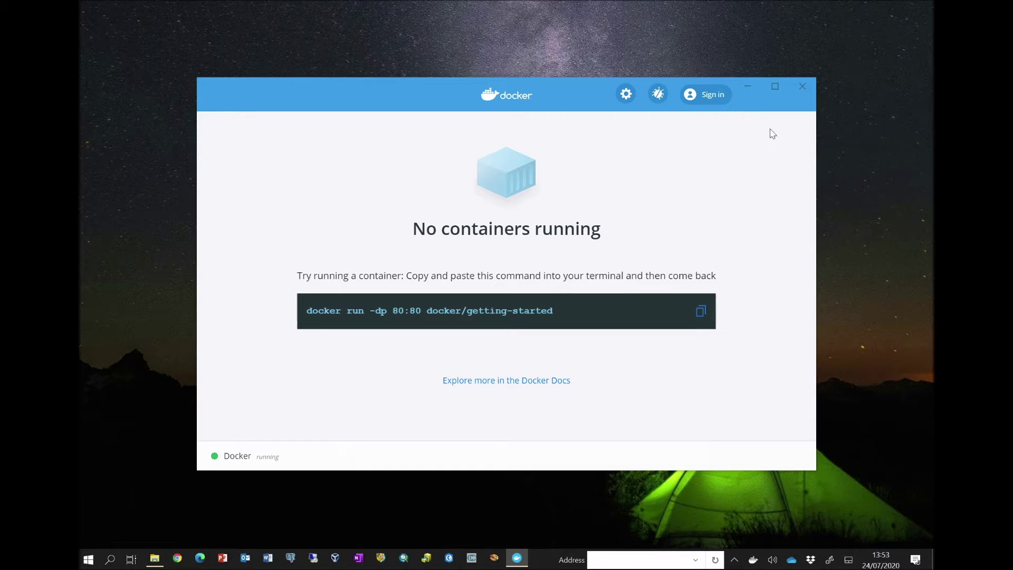
left_click(749, 86)
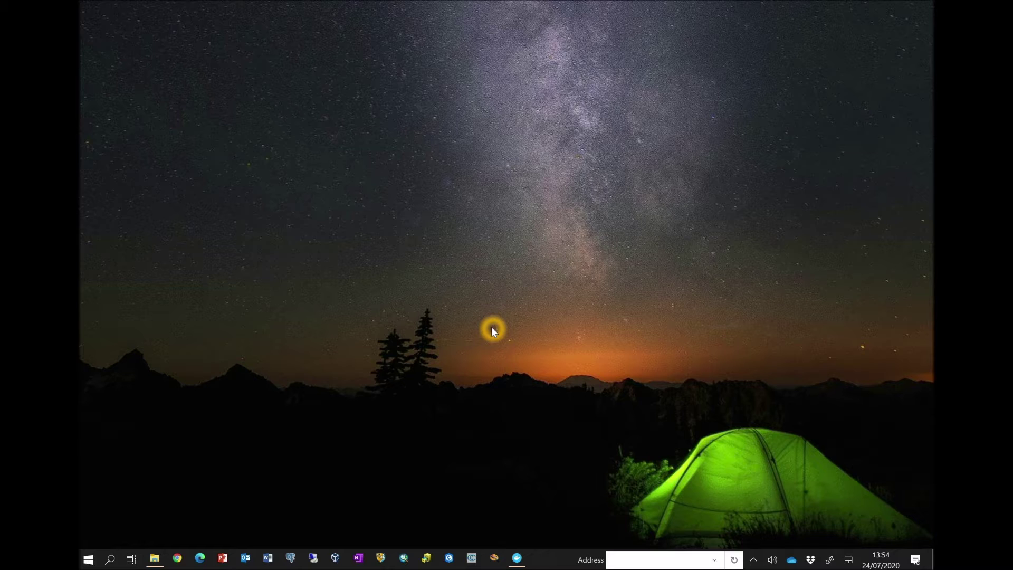
- Open a command prompt by running cmd from the Windows Run dialog
key("super+r")
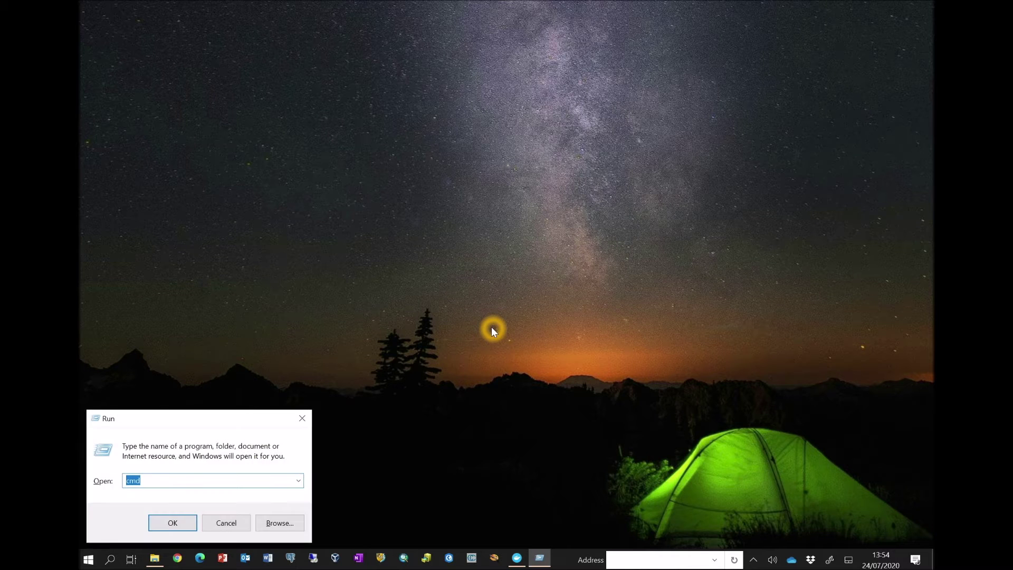
type("cmd")
key("Return")
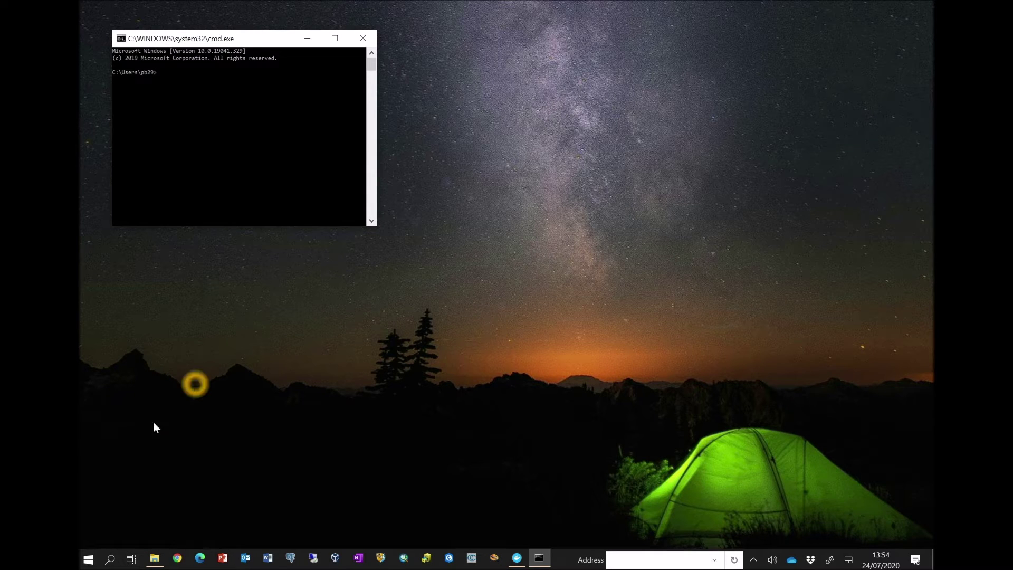
- Open a second Command Prompt through the Windows app search, move it aside and close it
left_click(90, 561)
type("comm")
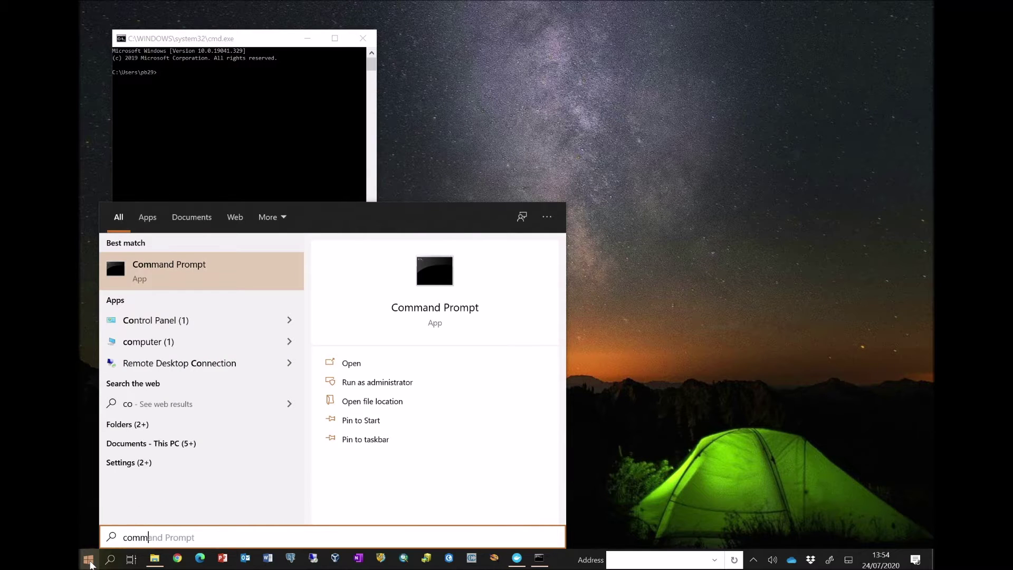
left_click(160, 268)
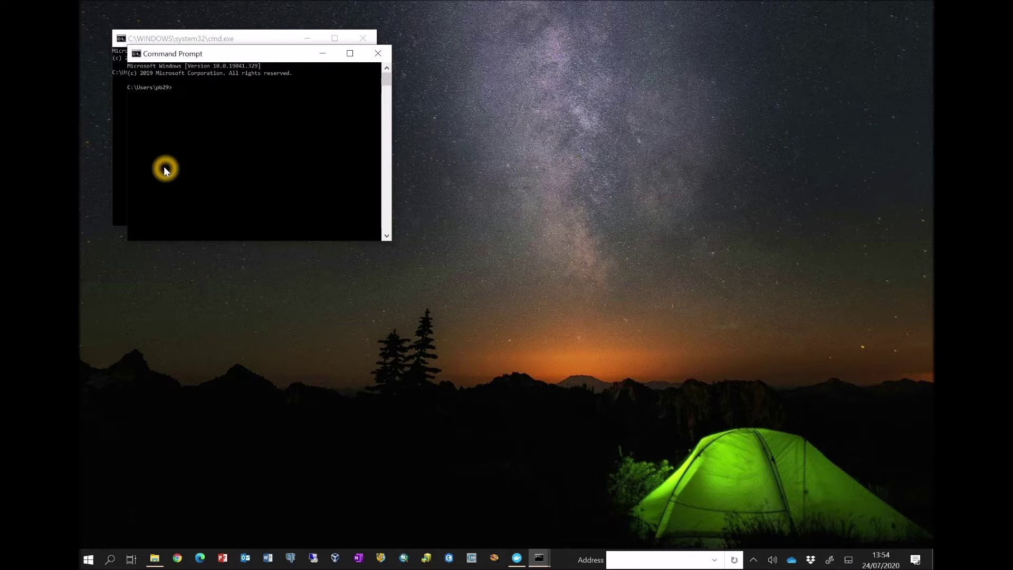
left_click_drag(269, 55, 484, 115)
left_click_drag(595, 88, 636, 85)
left_click(768, 83)
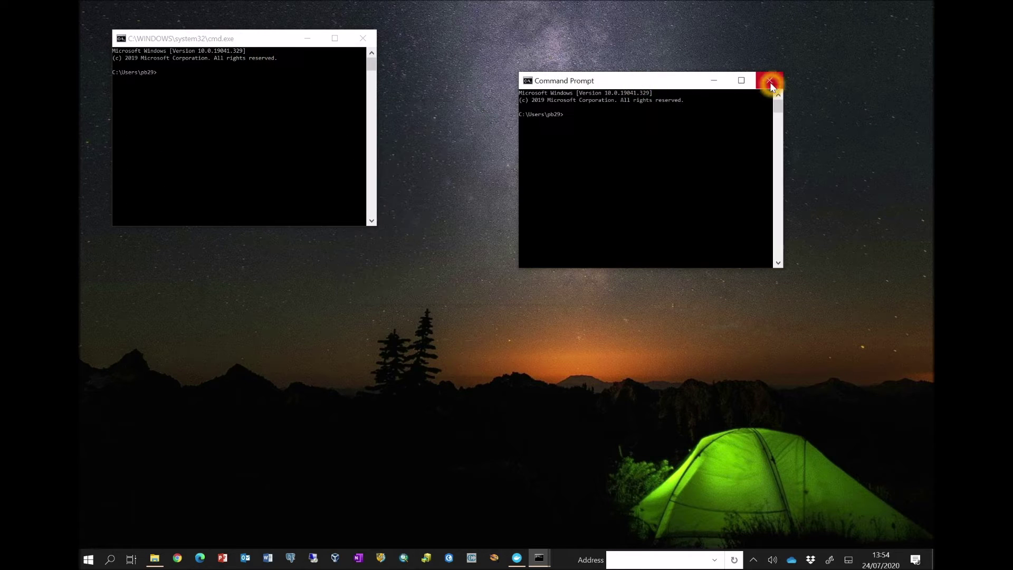
- Pull the Docker image geospatial/osr4rights_facesearch in the cmd.exe window, moving that window nearer the middle of the desktop first
left_click(307, 55)
left_click_drag(277, 39, 474, 48)
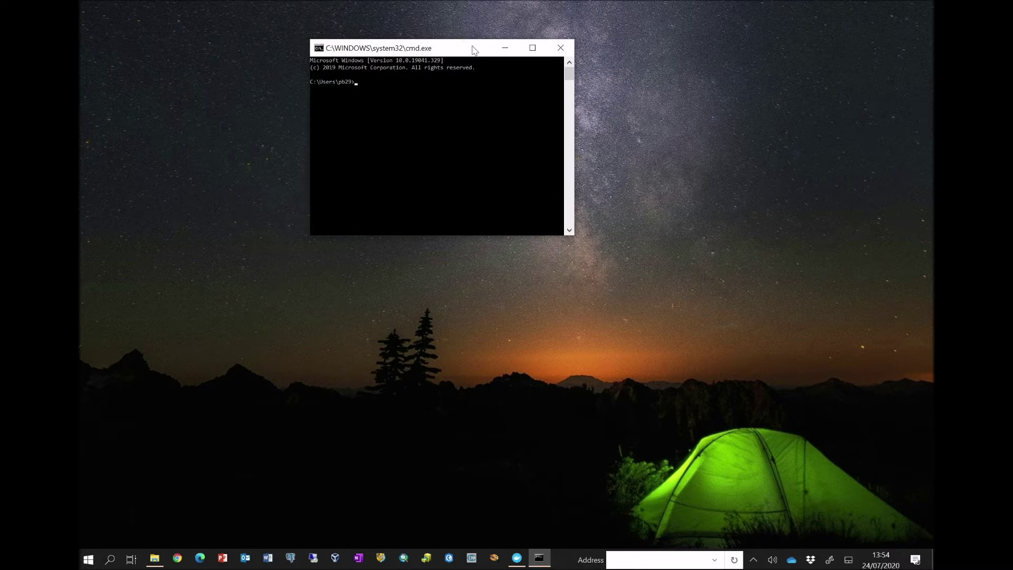
type("docker pull ")
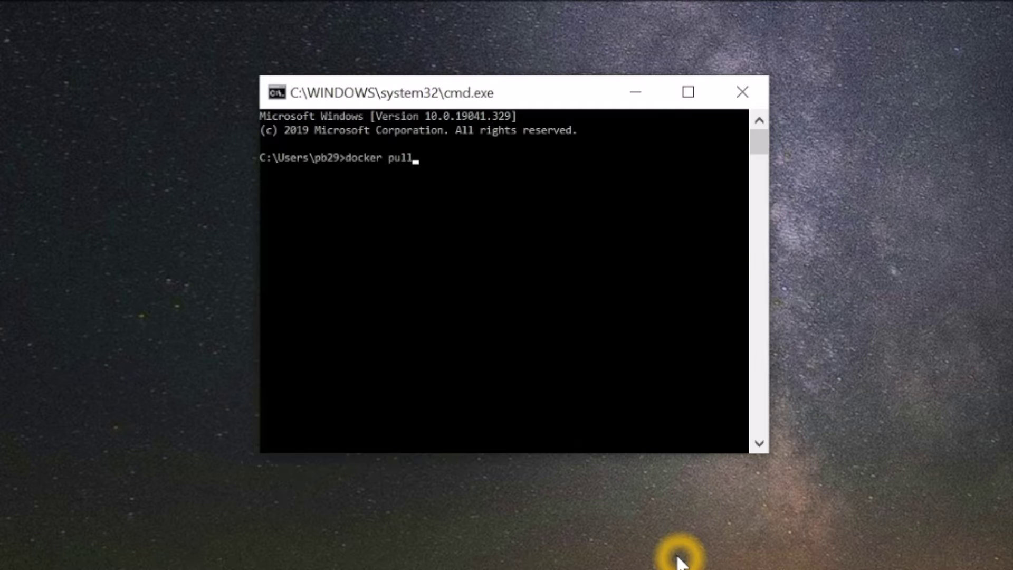
type("geospatial/")
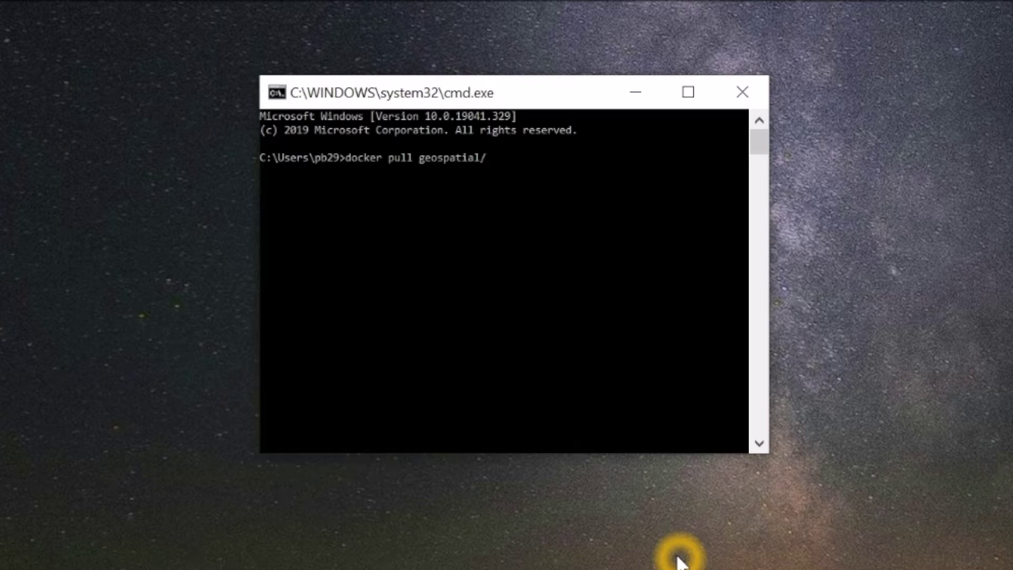
type("osr4rights_facesearch")
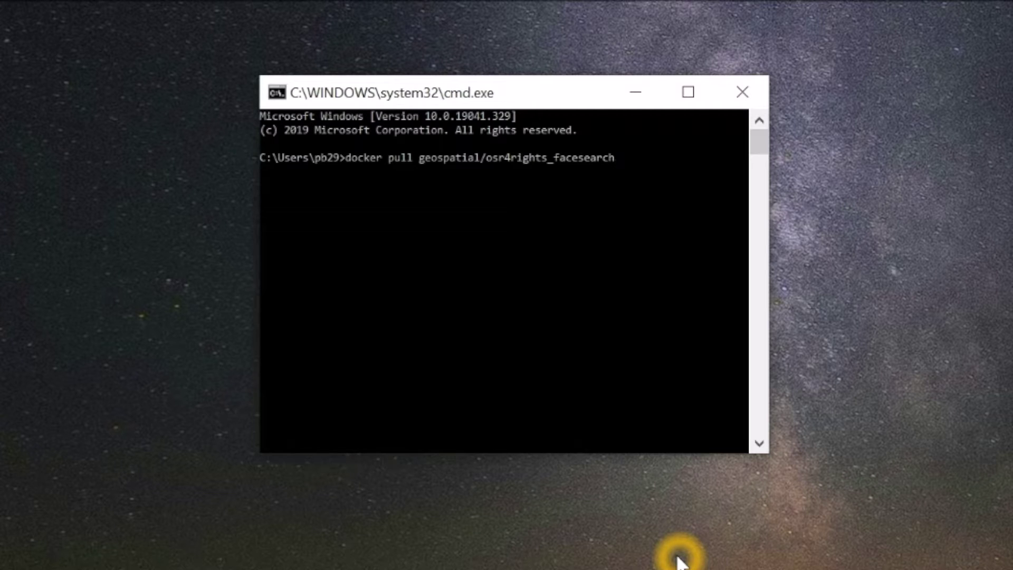
key("Return")
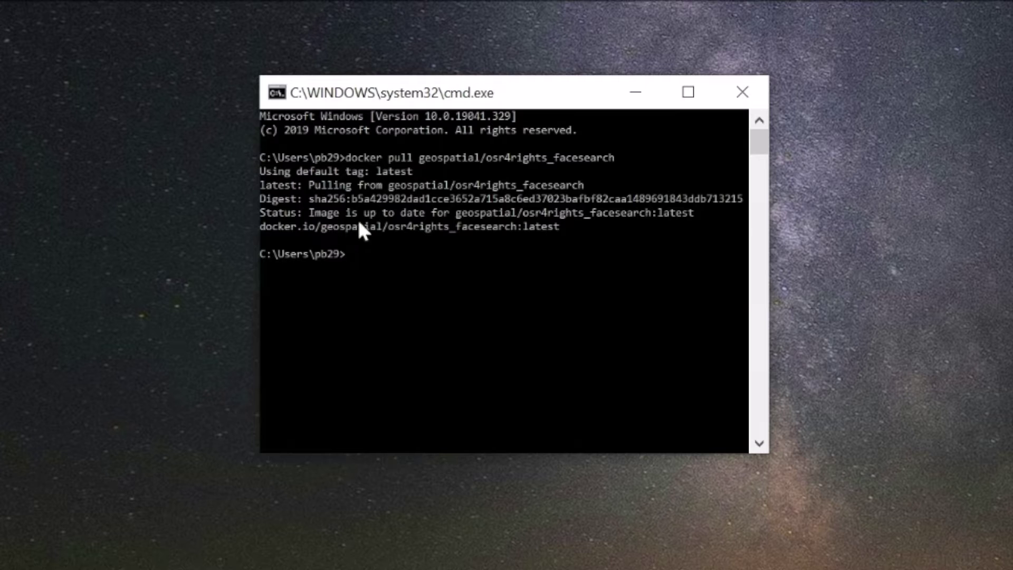
left_click(457, 231)
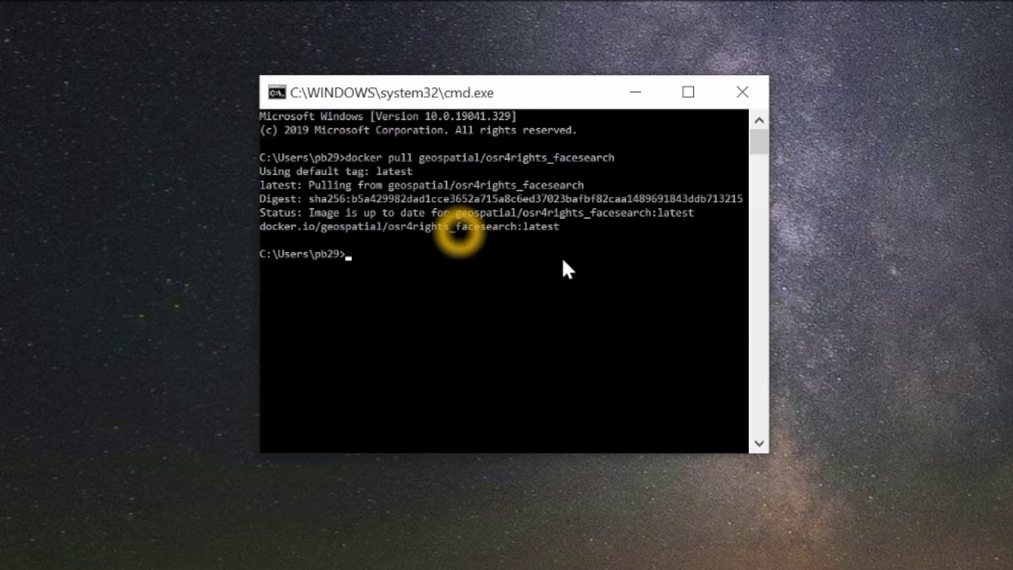
left_click(540, 318)
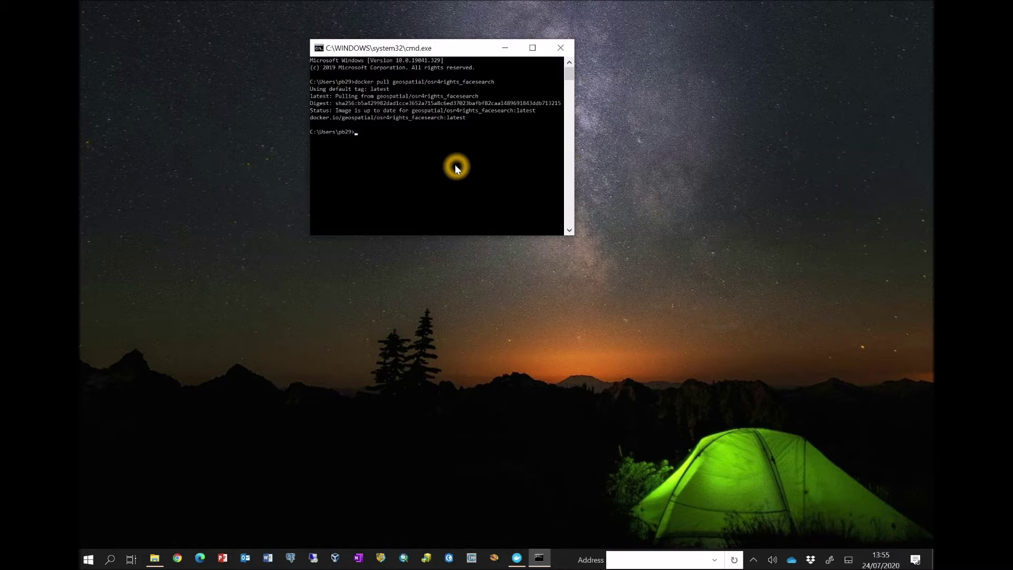
left_click(463, 383)
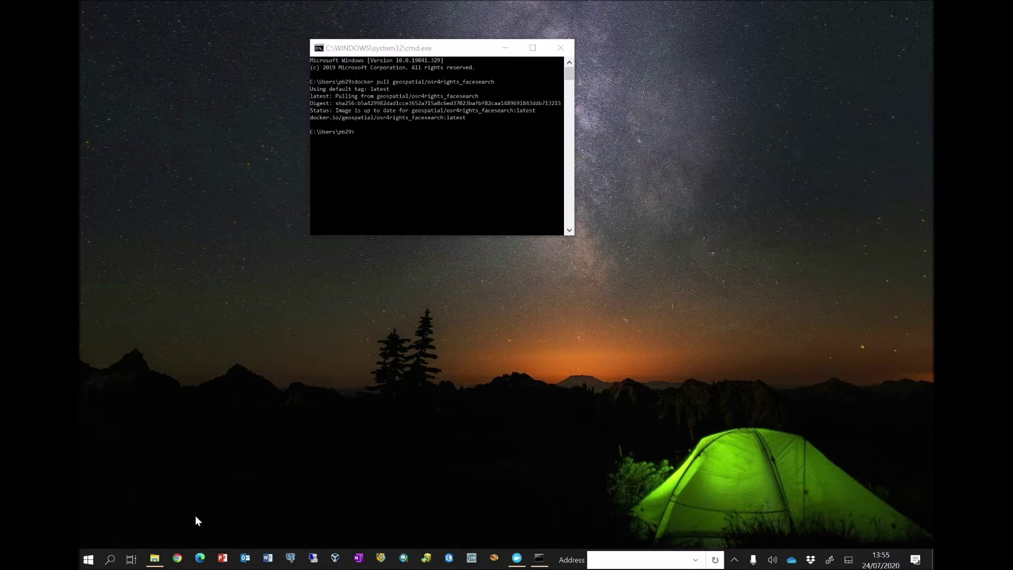
- Check the path of the C:\Data\images folder in File Explorer, and minimise the window
left_click(155, 559)
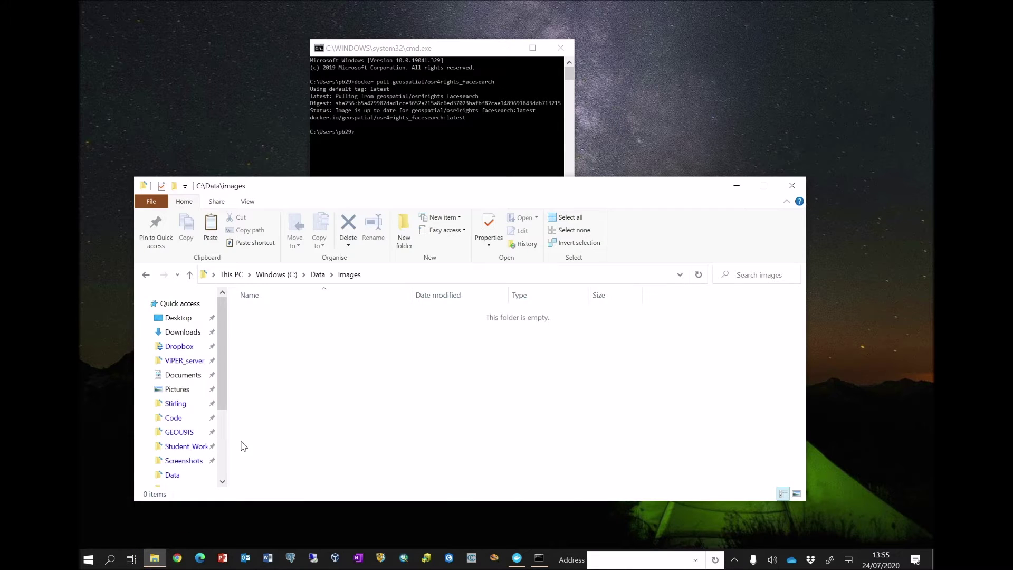
left_click(429, 278)
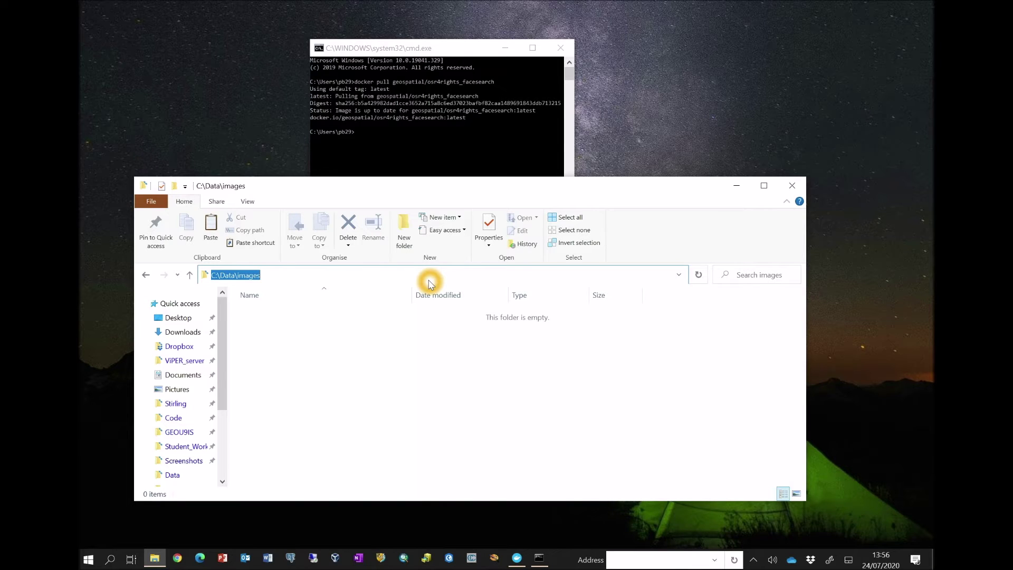
left_click(737, 185)
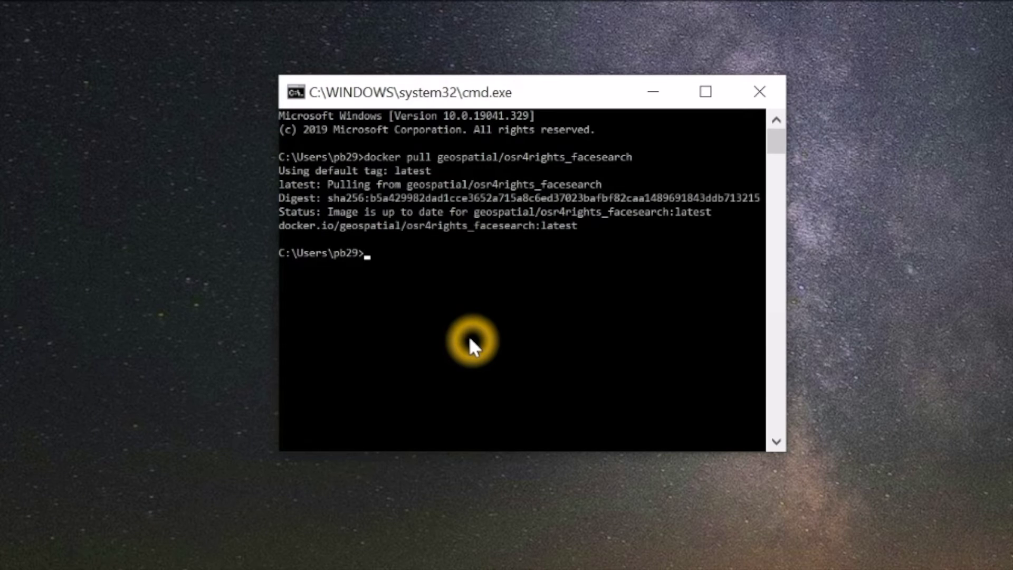
- Run the command docker run -p 5050:5050 -d -v c:/data/images:/data --name osr4rights_facesearch geospatial/osr4rights_facesearch facesearch.sh
type("docker run -p 5050:5050")
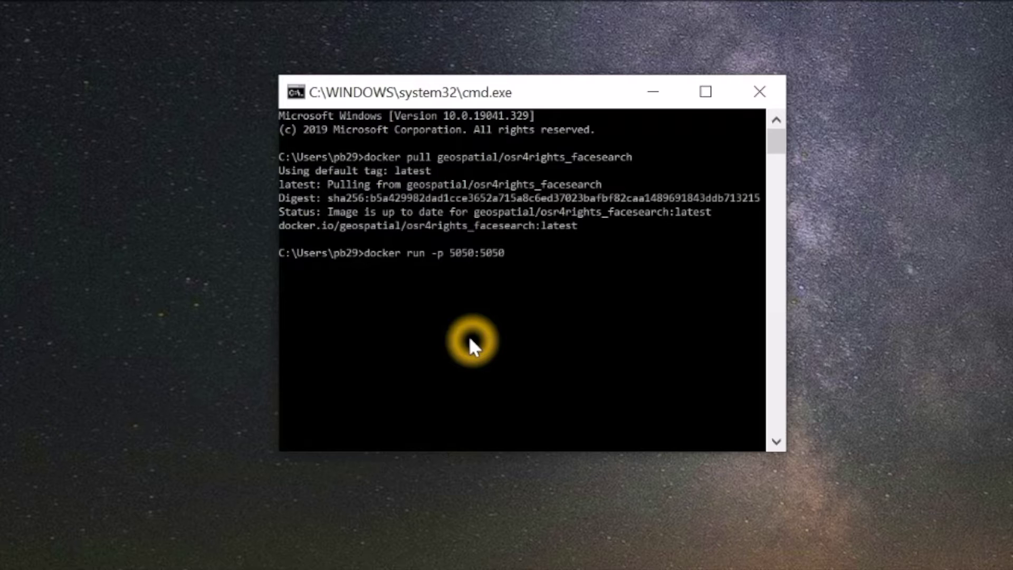
type("-d -v c:/data/images")
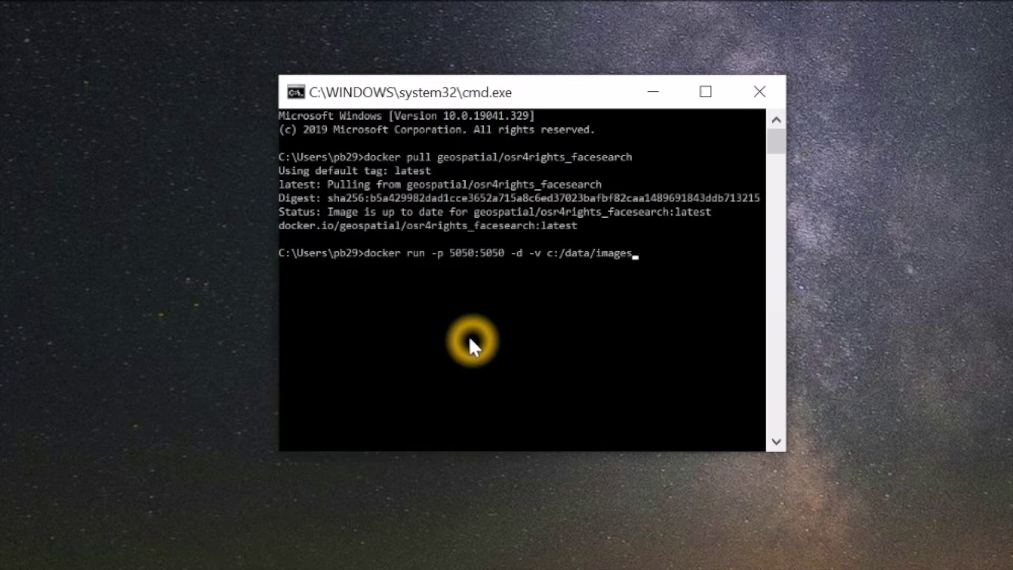
left_click(560, 260)
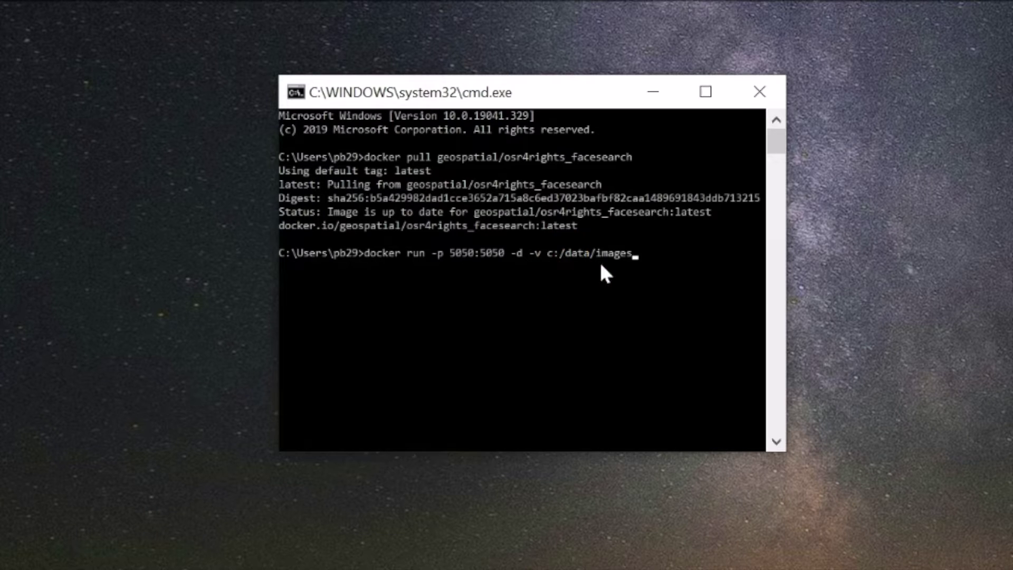
left_click(585, 317)
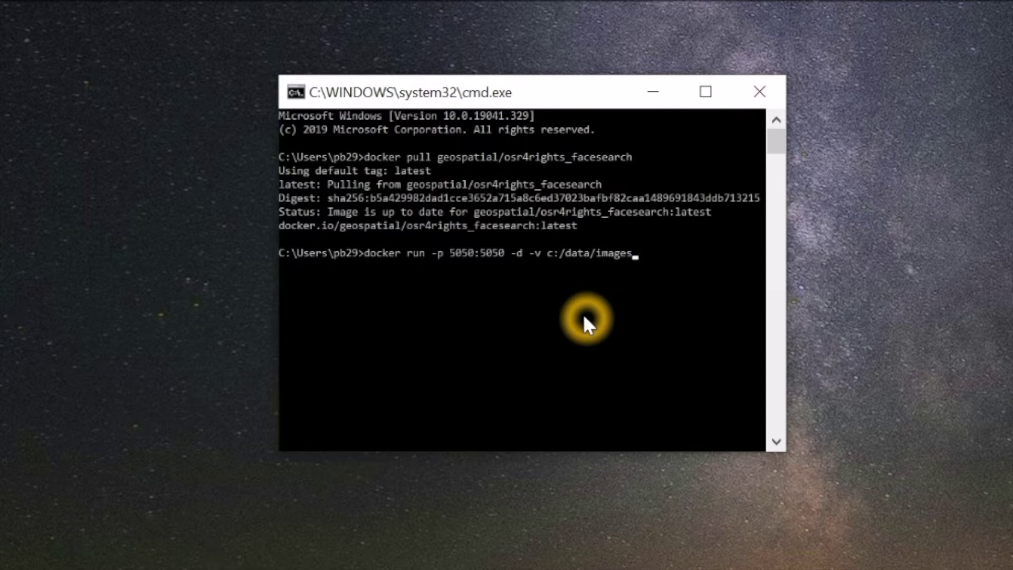
type(":/data")
type("--a")
key("BackSpace")
type("name o")
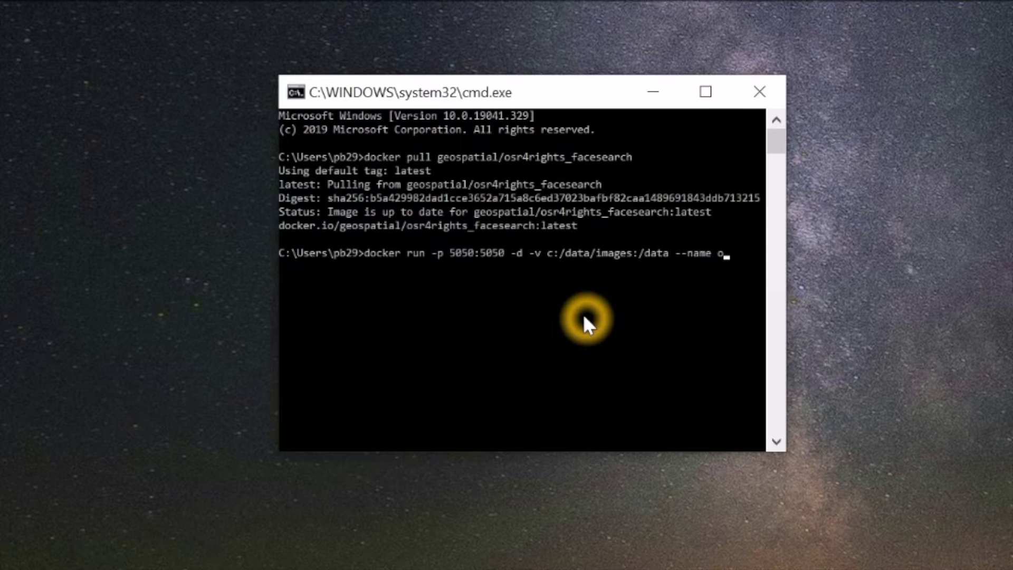
type("sr4rights_facesearch")
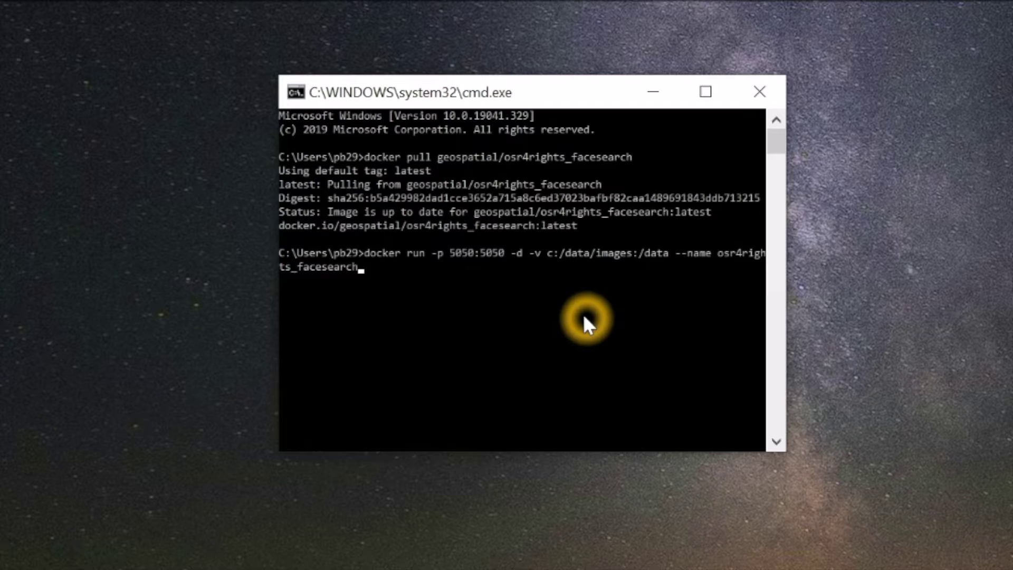
type(" geospatial/osr4rig")
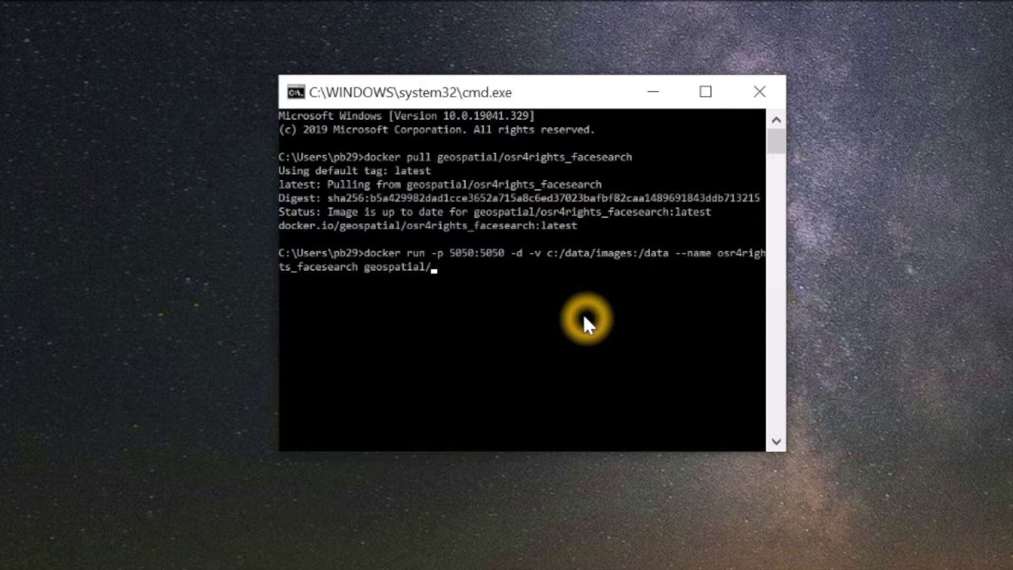
type("hts_facesearch")
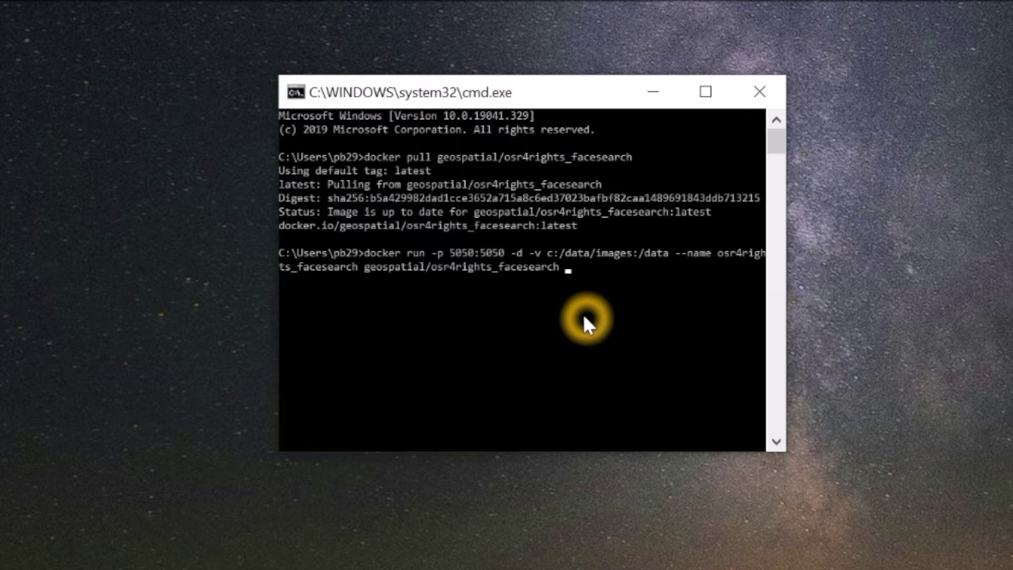
type("facesearch.sh")
key("Return")
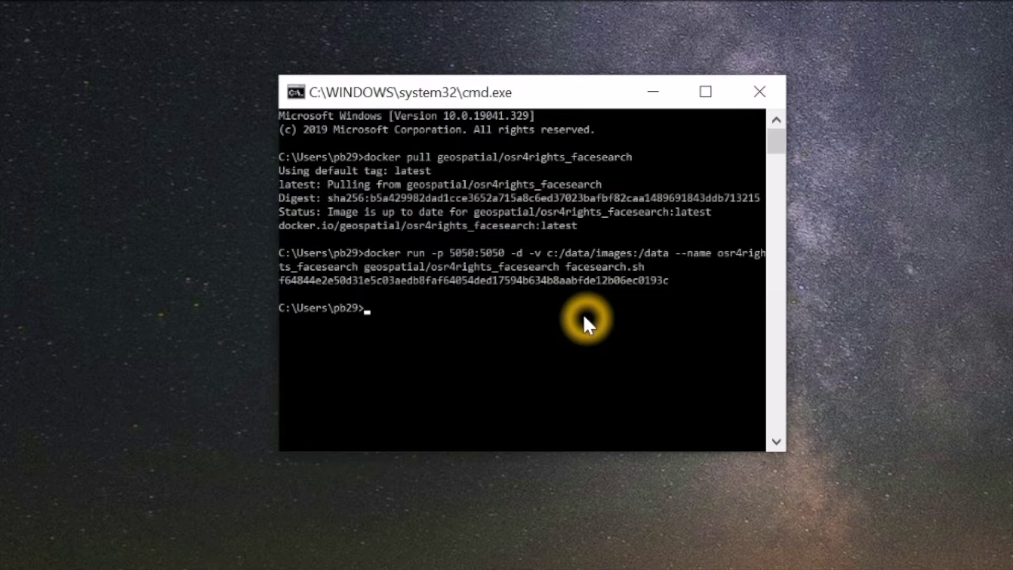
- Open a command-line session for the osr4rights_facesearch container from the Docker dashboard, and move its window clear of the container entry
left_click(430, 368)
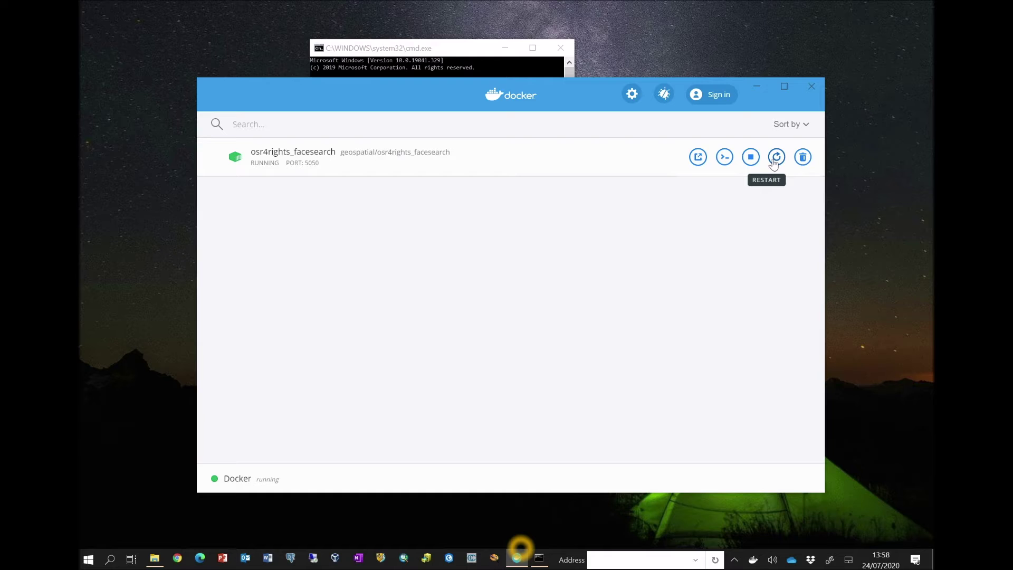
left_click(726, 161)
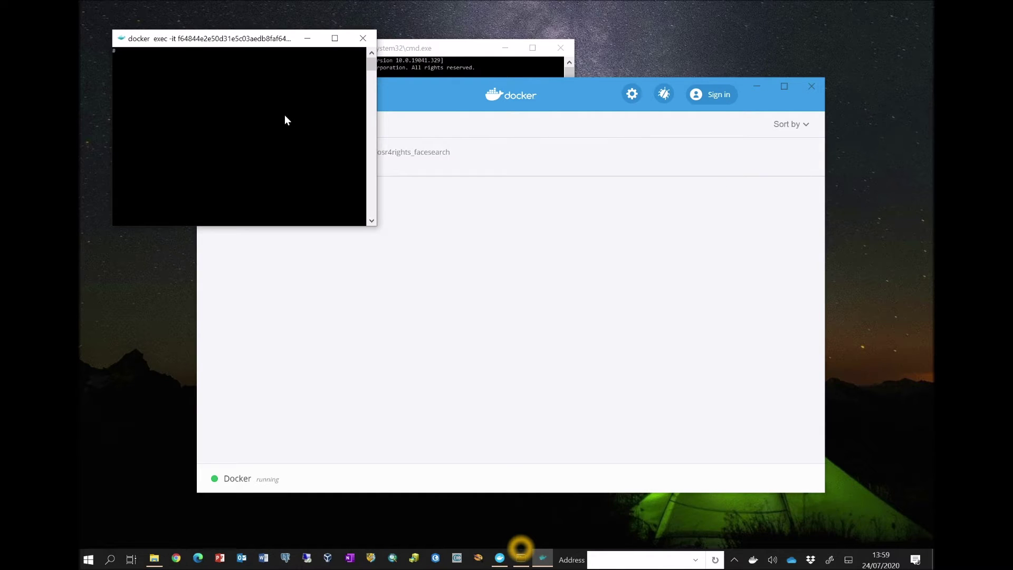
left_click_drag(279, 41, 277, 227)
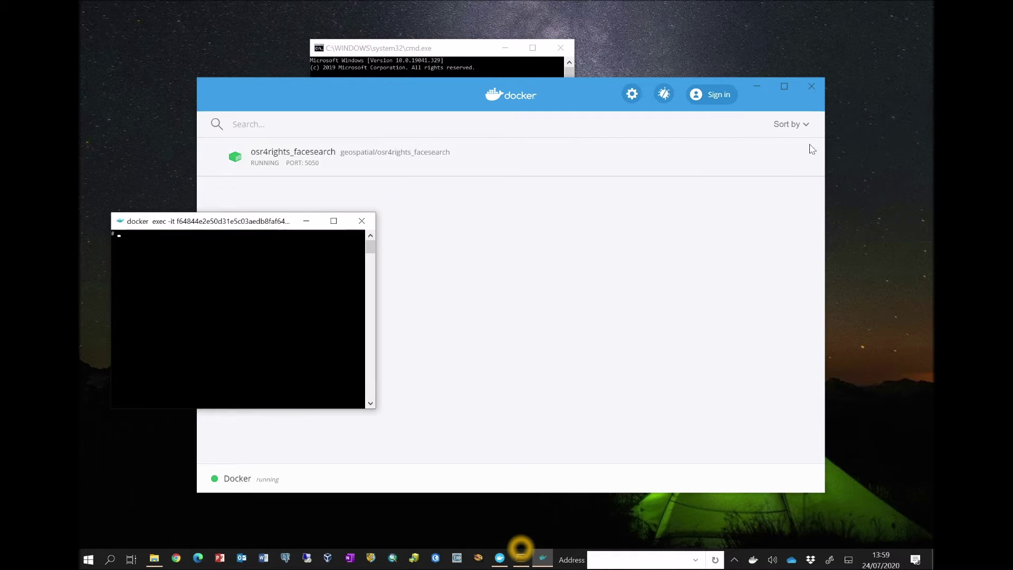
- Open the osr4rights_facesearch container's web page at localhost:5050 in the browser from the Docker dashboard, and close the browser window
mouse_move(803, 157)
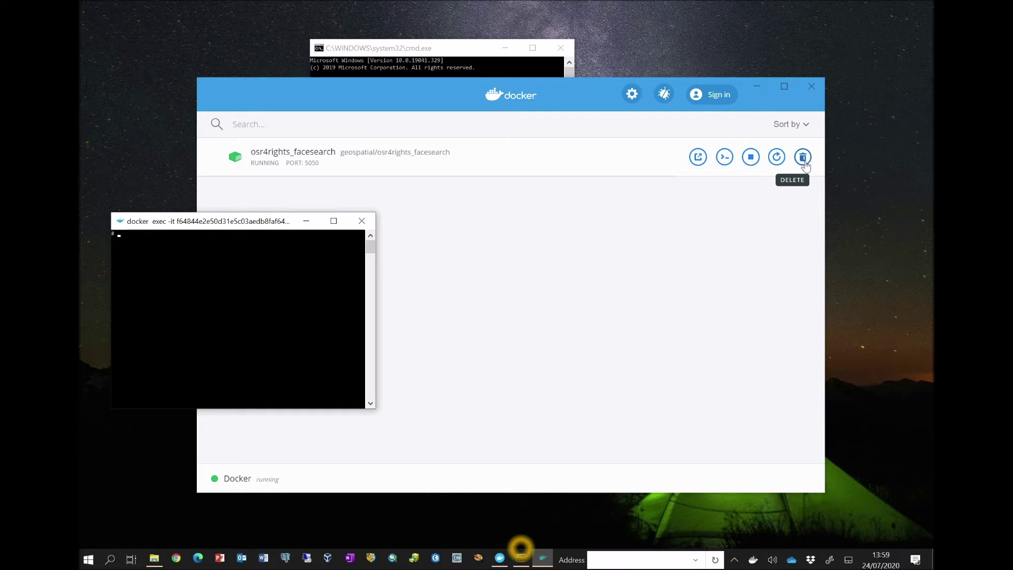
left_click(698, 158)
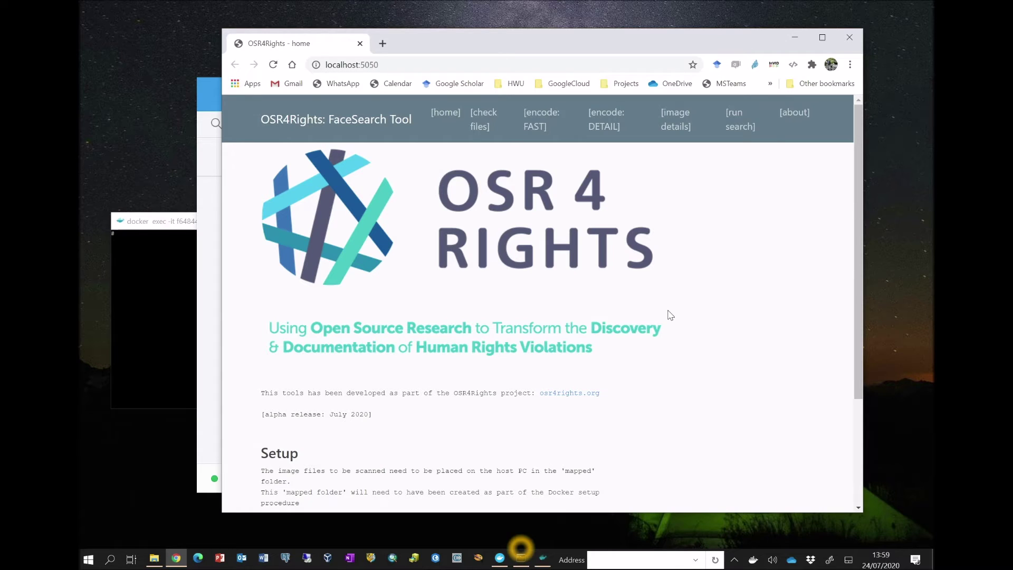
left_click(855, 38)
- In the container's command-line session, list the root directory, and change to the data directory and list its contents
left_click(150, 304)
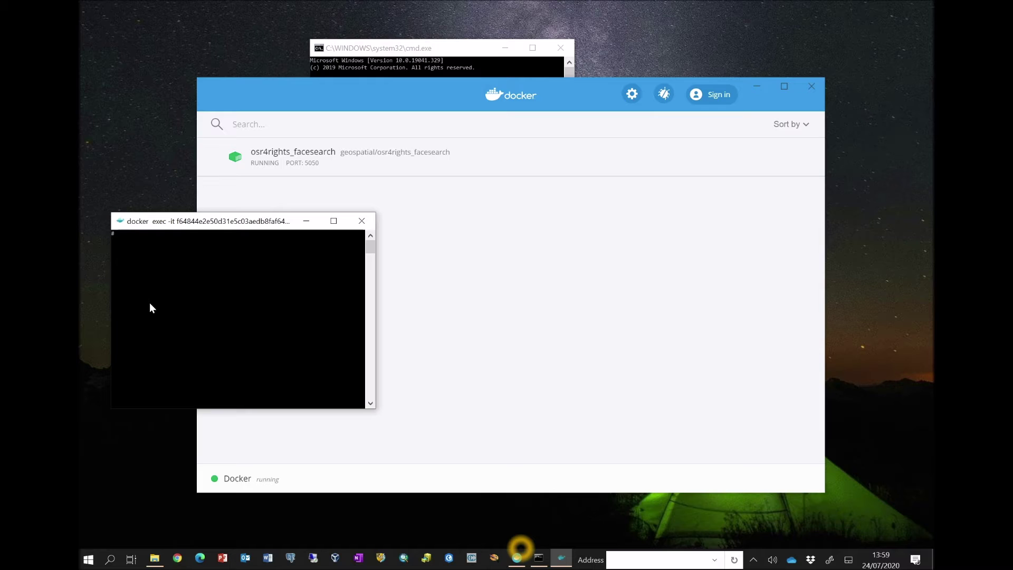
type("ls")
key("Return")
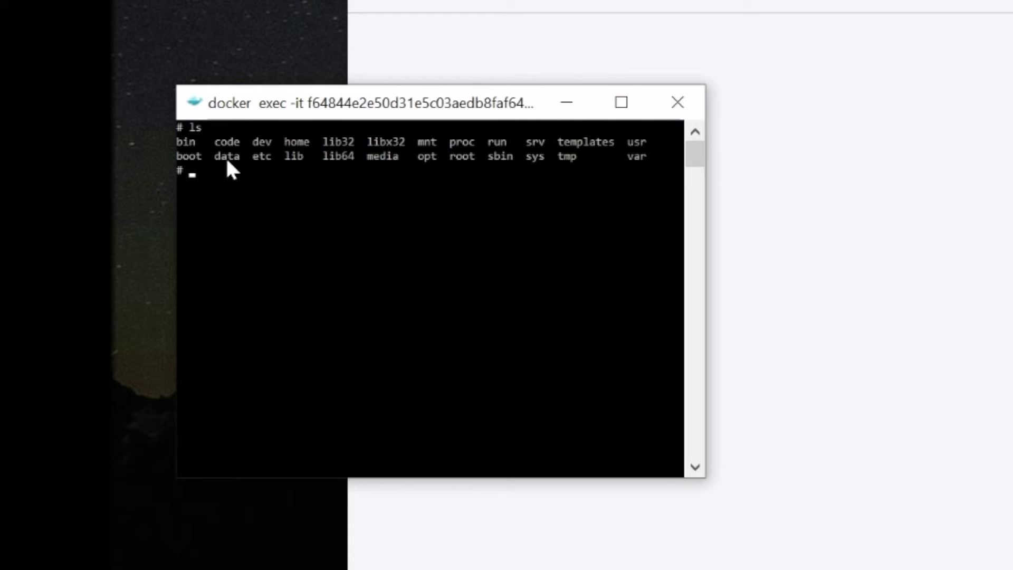
type("cd data")
key("Return")
type("ls")
key("Return")
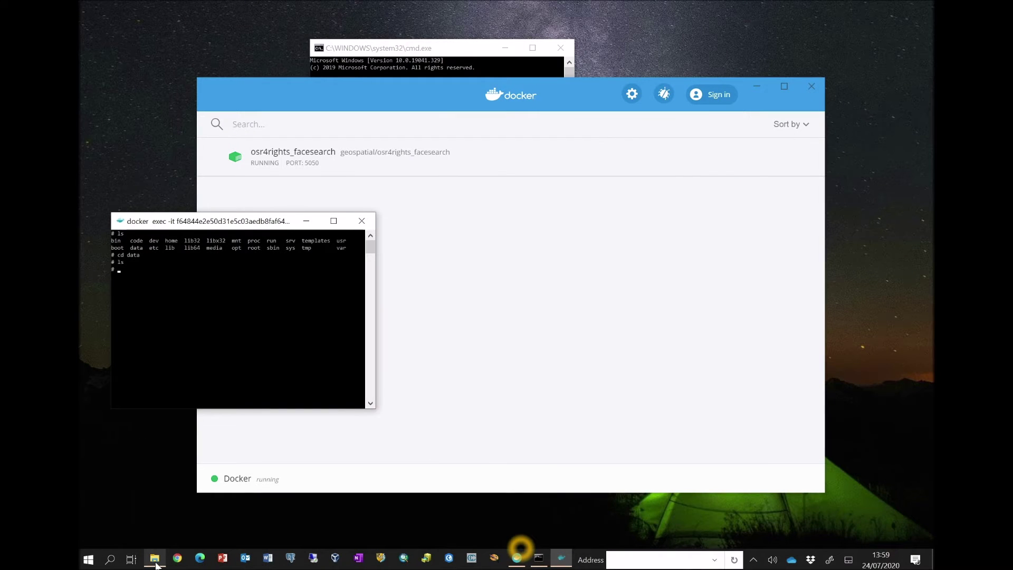
- In File Explorer, create a folder named osr4rights inside C:\Data\images
left_click(154, 559)
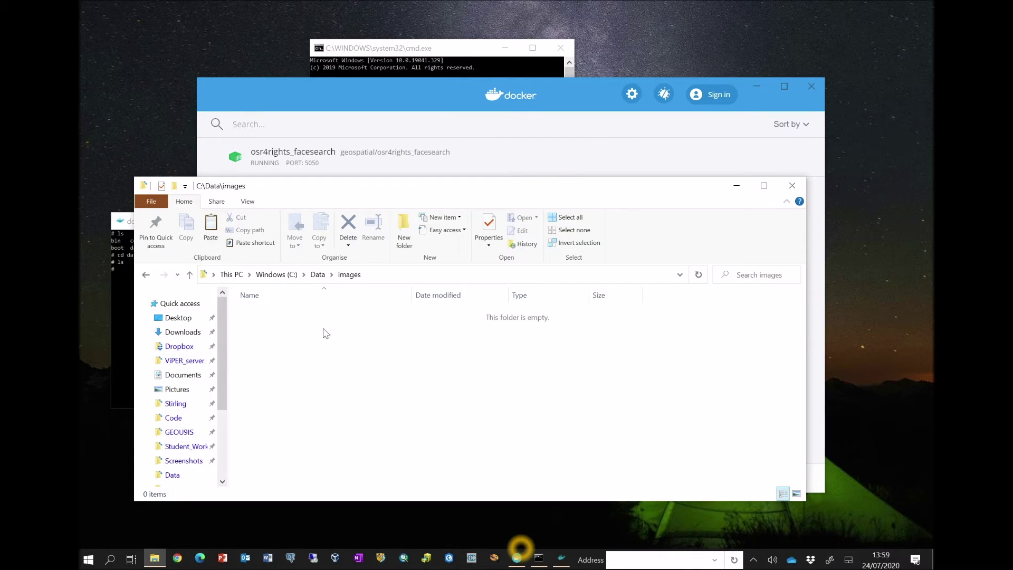
right_click(288, 327)
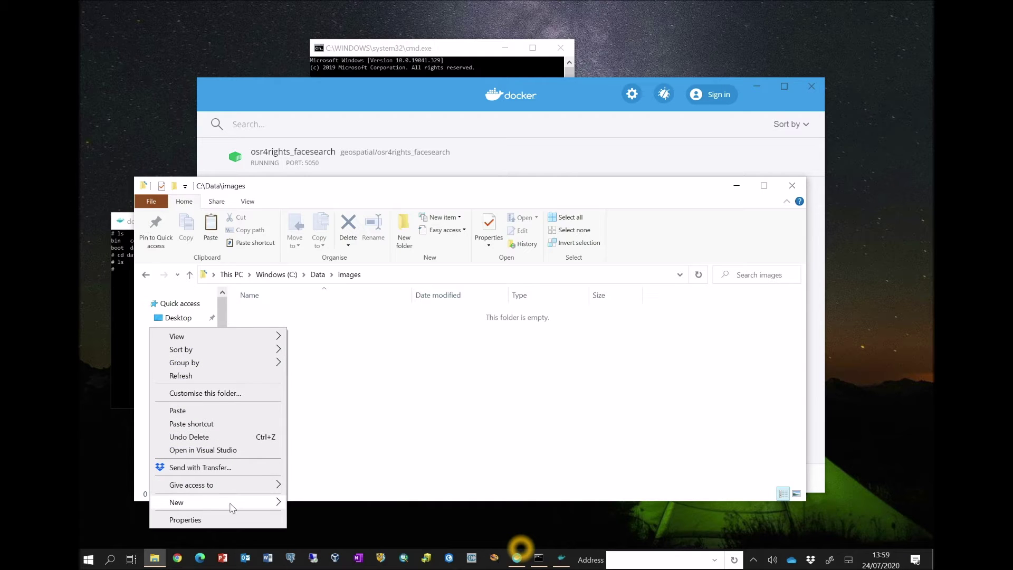
mouse_move(227, 503)
left_click(316, 353)
type("os")
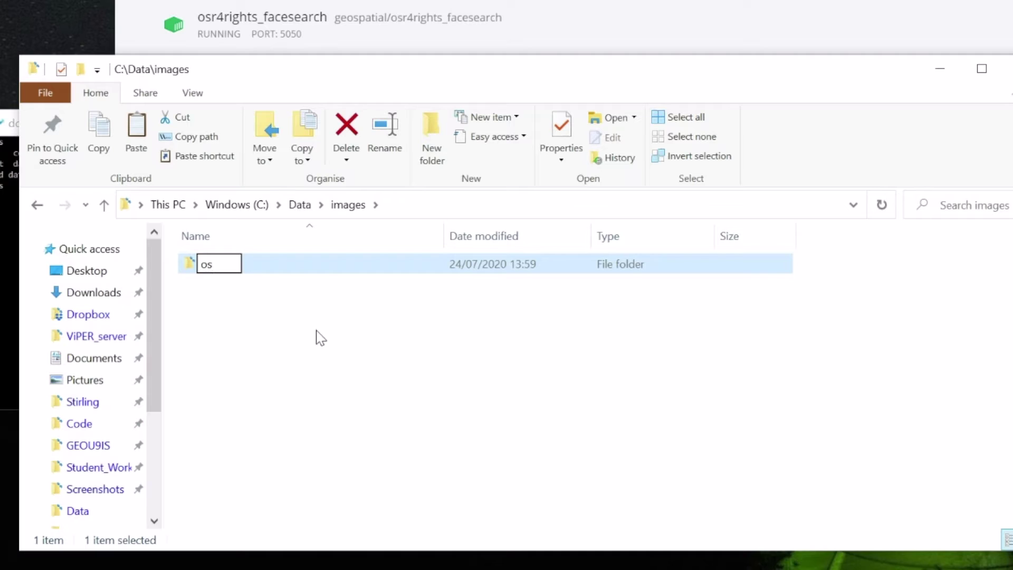
type("r4rights")
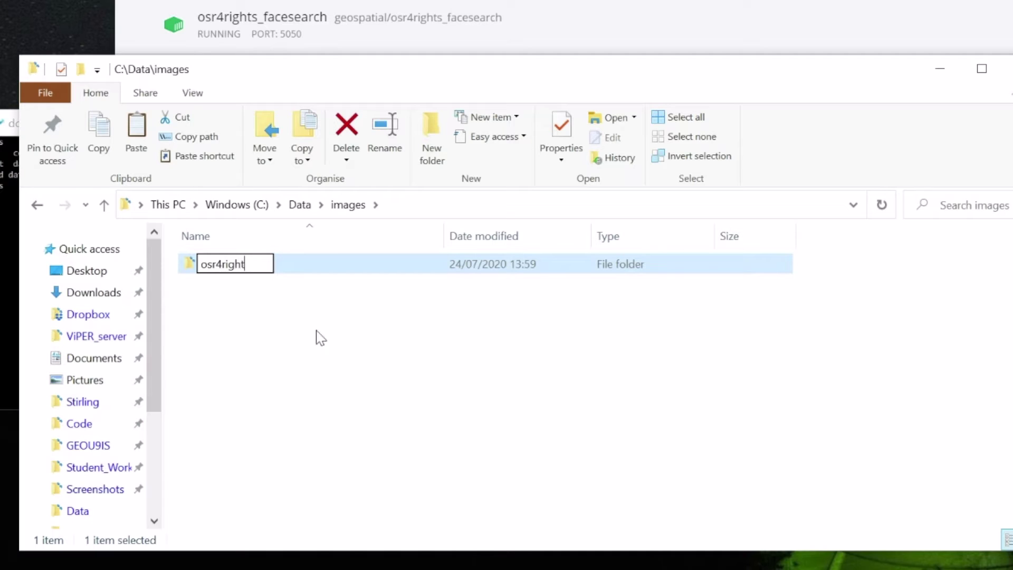
key("Return")
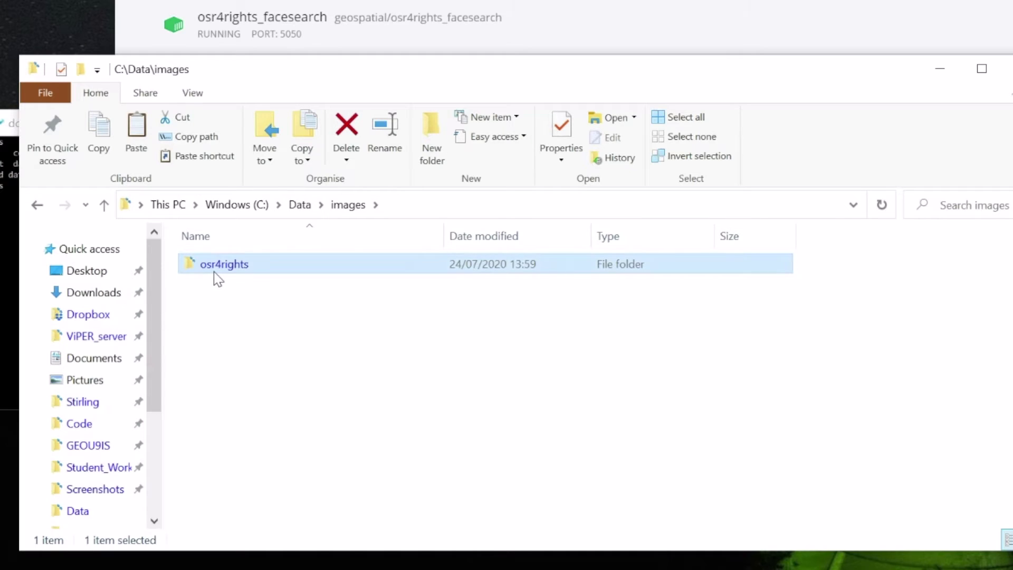
- Open the osr4rights folder and create a subfolder named search in it
double_click(214, 271)
right_click(210, 272)
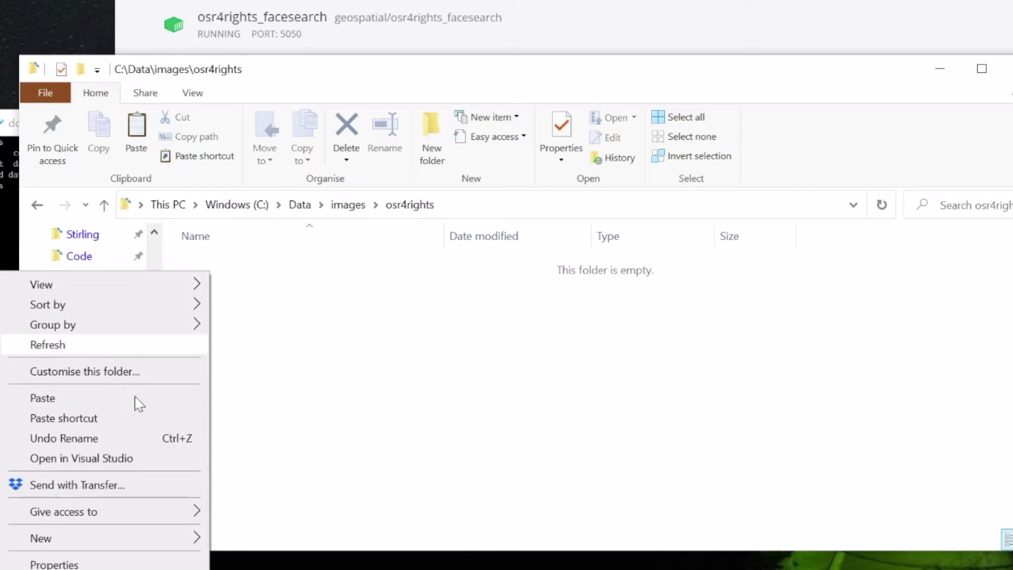
mouse_move(142, 538)
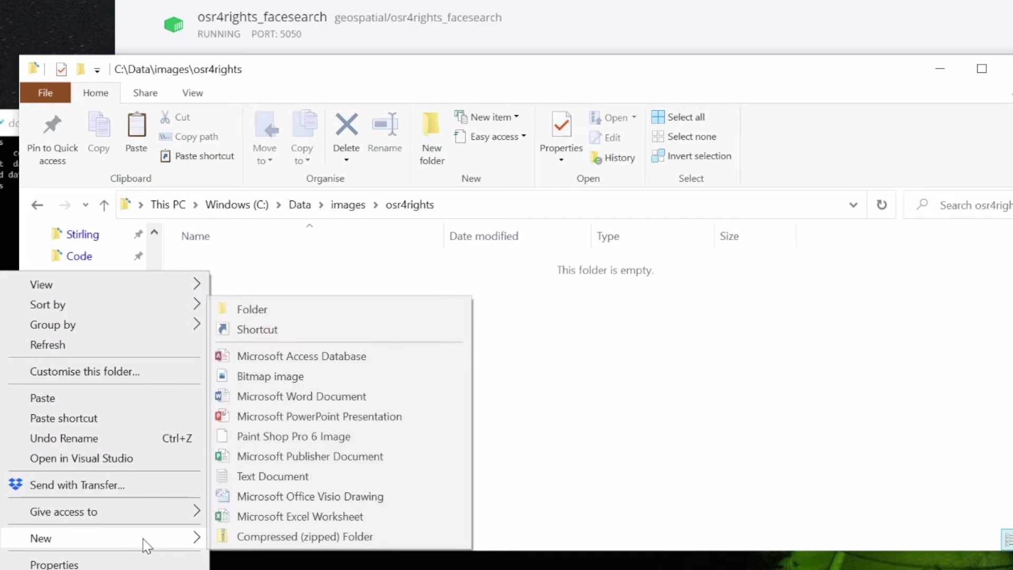
left_click(308, 312)
type("search")
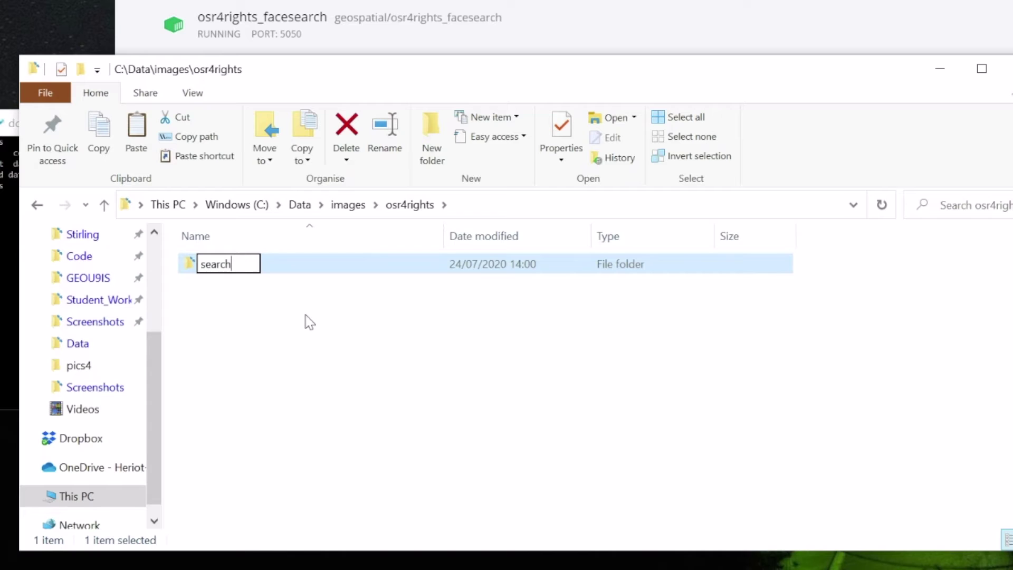
key("Return")
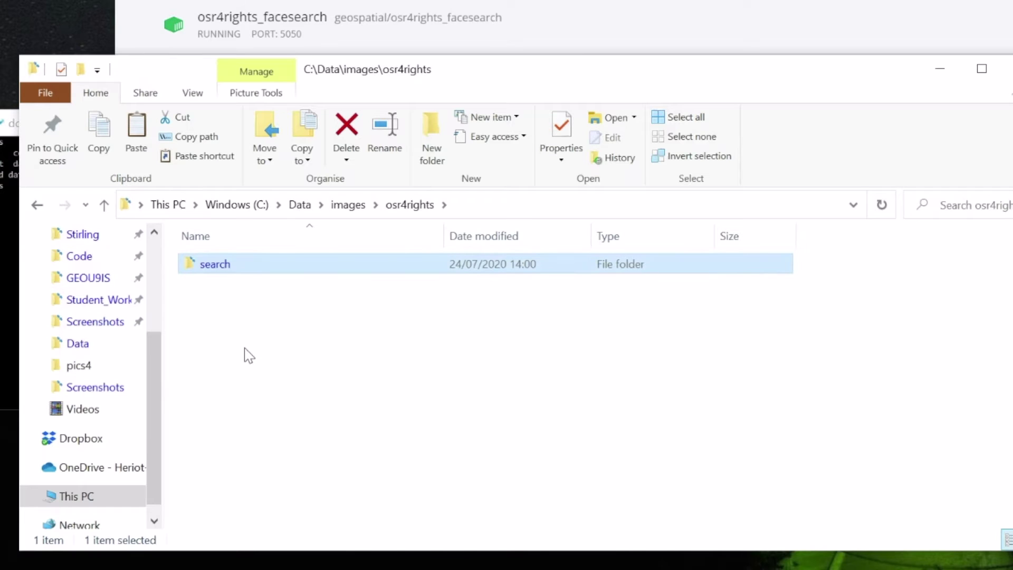
- Create a second subfolder named target inside C:\Data\images\osr4rights
right_click(245, 348)
mouse_move(100, 306)
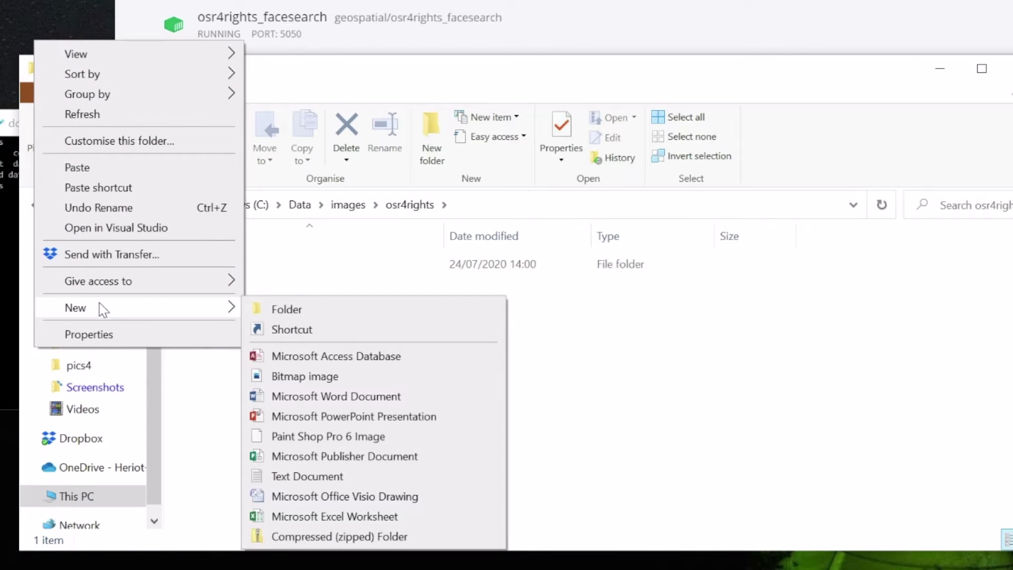
left_click(287, 313)
type("targe")
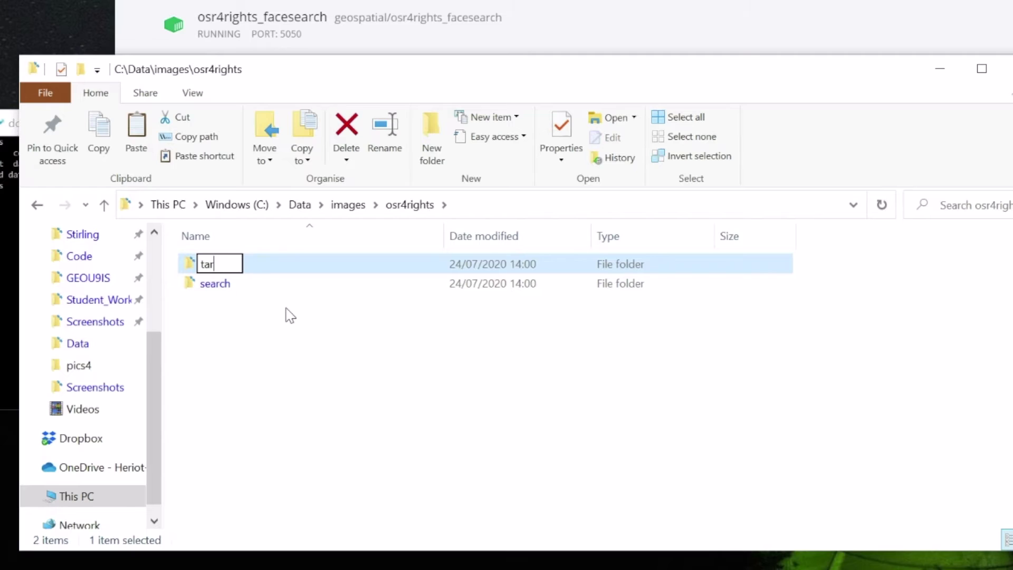
type("t")
key("Return")
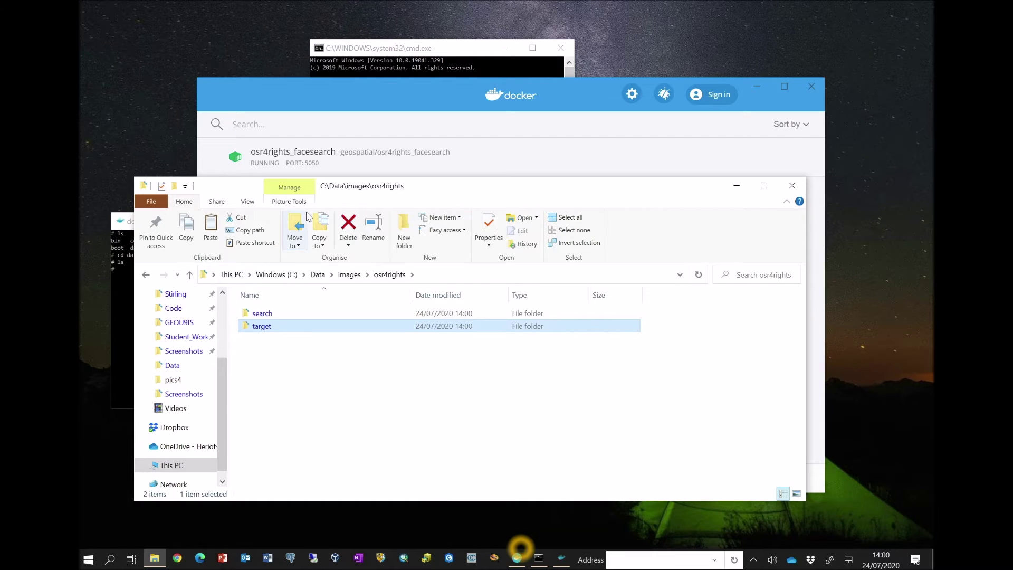
- List the data directory again in the container session, arranging the File Explorer and session windows so that both can be seen
left_click_drag(449, 186, 613, 204)
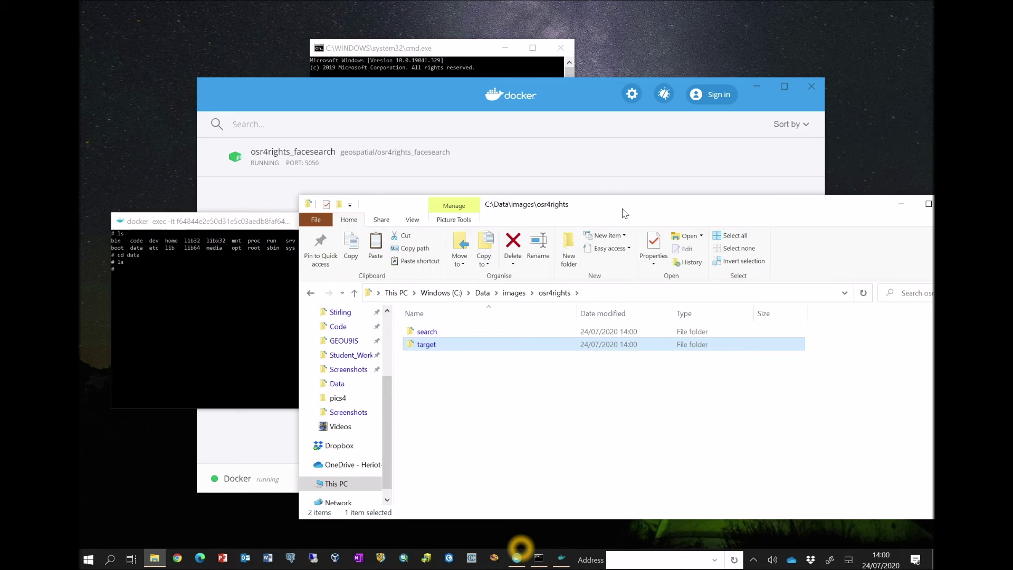
left_click(236, 320)
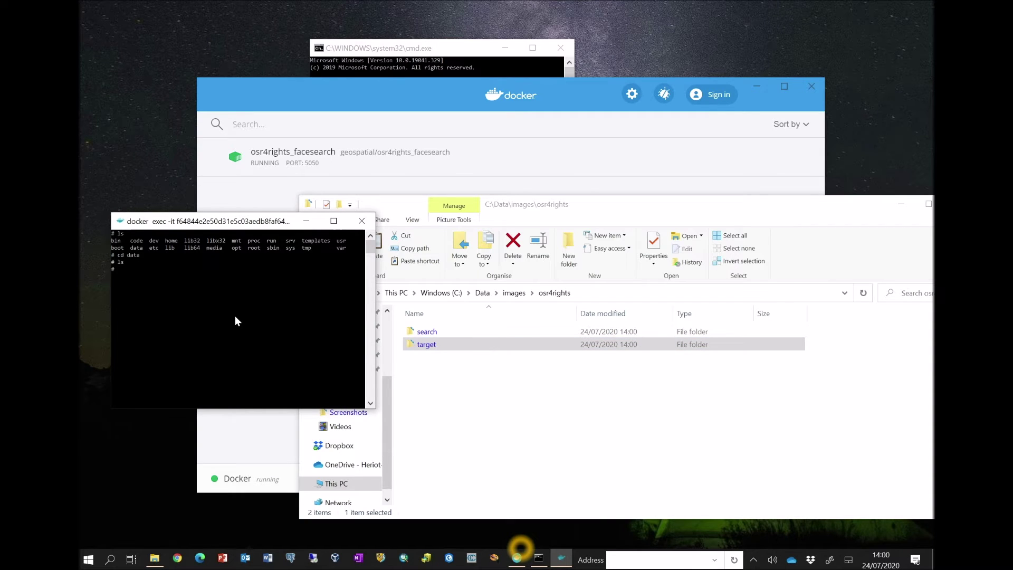
type("ls")
key("Return")
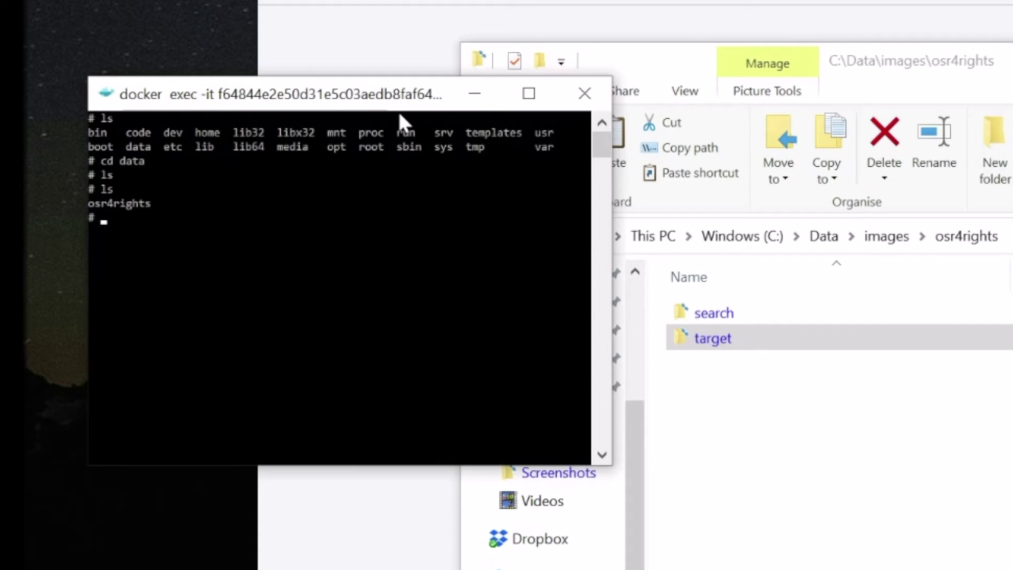
left_click_drag(399, 103, 368, 140)
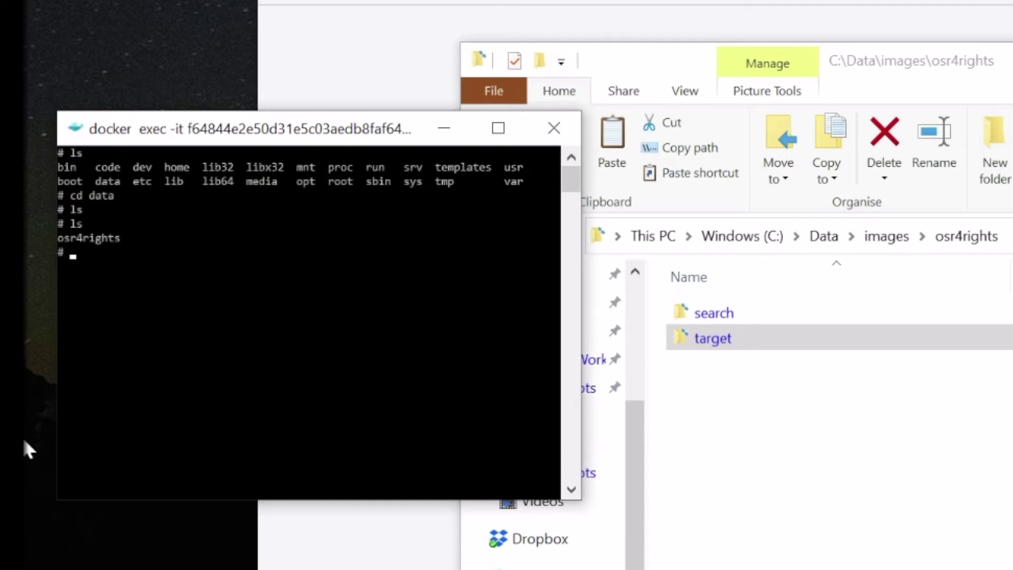
- Change to the osr4rights directory in the container session and list its contents, and exit the session
left_click(218, 365)
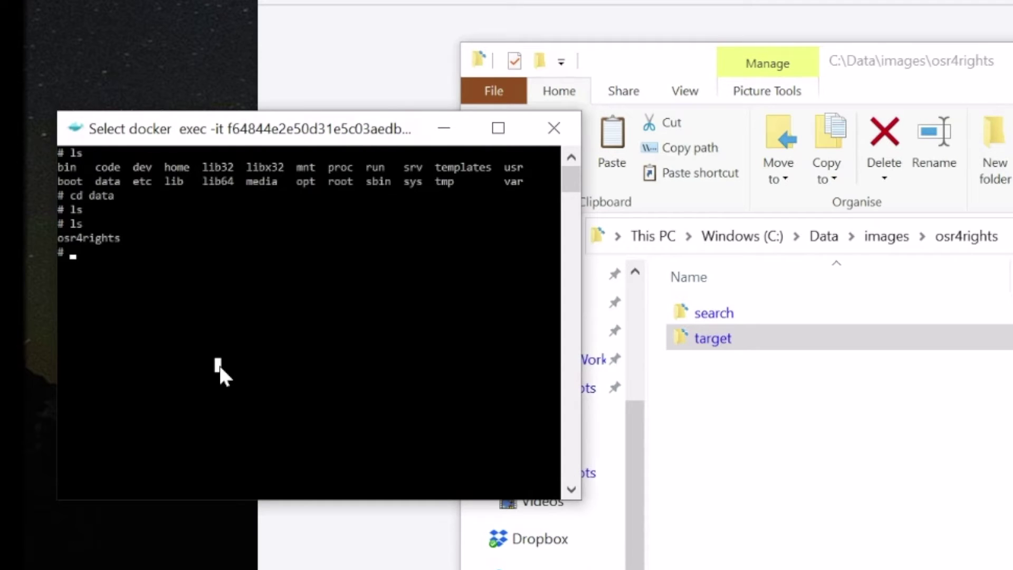
type("cd")
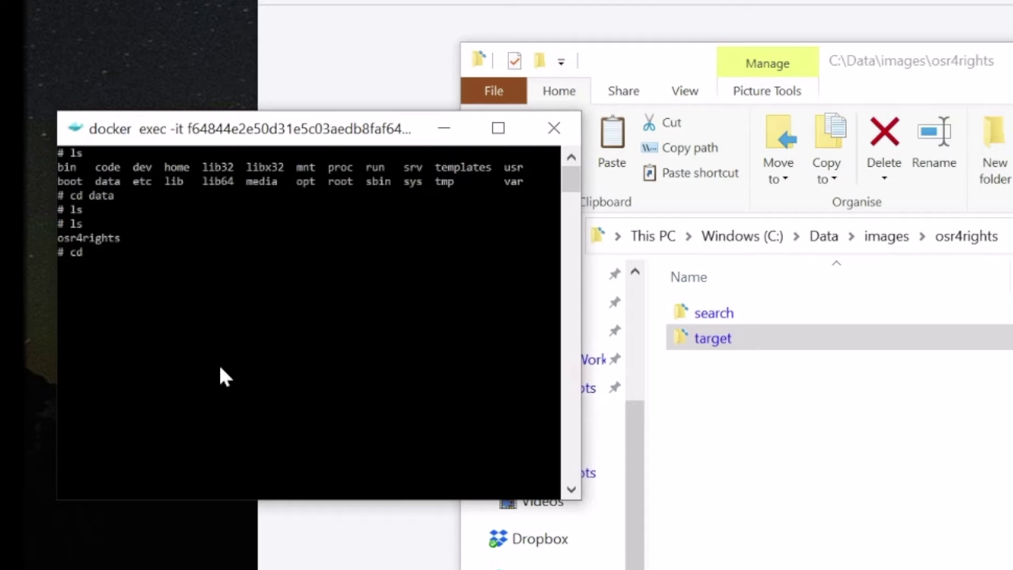
type(" osr4rights")
key("Return")
type("ls")
key("Return")
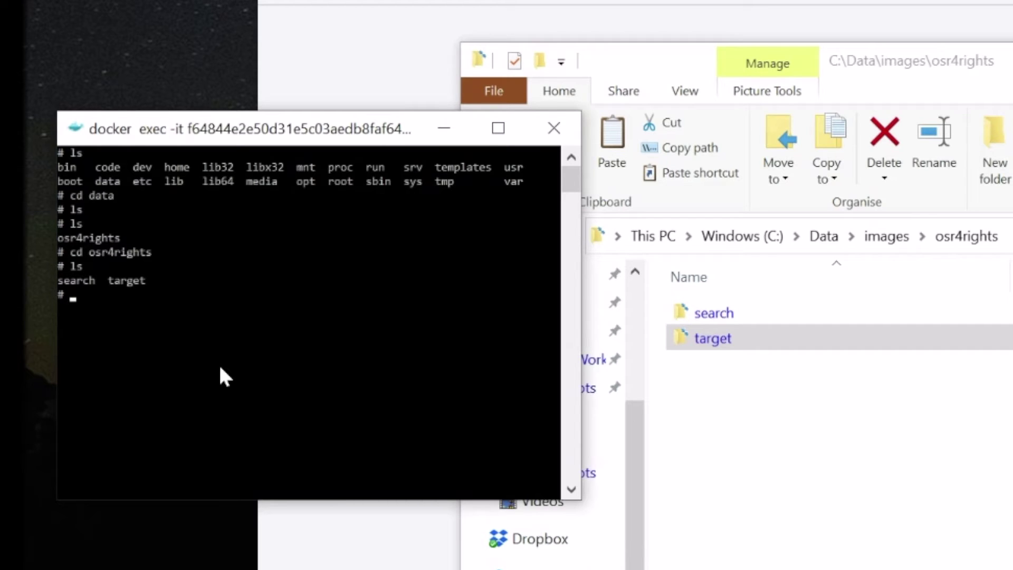
type("exit")
key("Return")
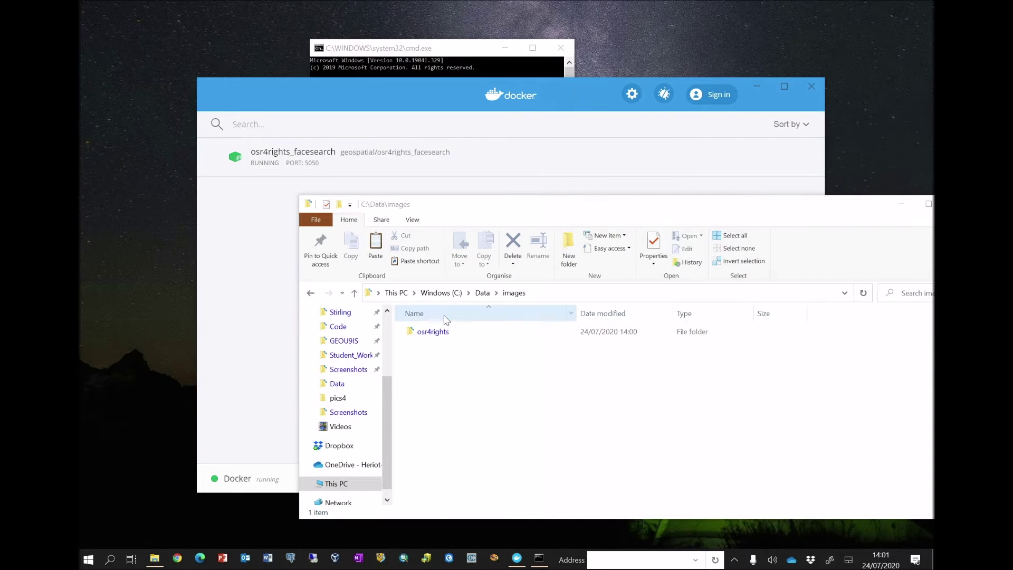
- Paste the copied br, fr, ja and mlb JPG images into the C:\Data\images\osr4rights\search folder in File Explorer
left_click(445, 332)
left_click(445, 403)
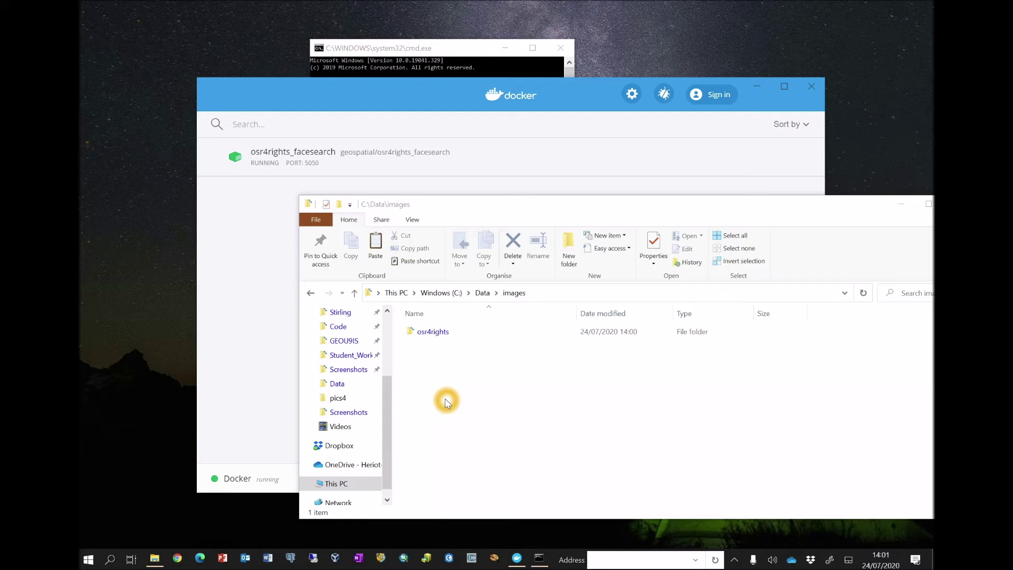
left_click(439, 336)
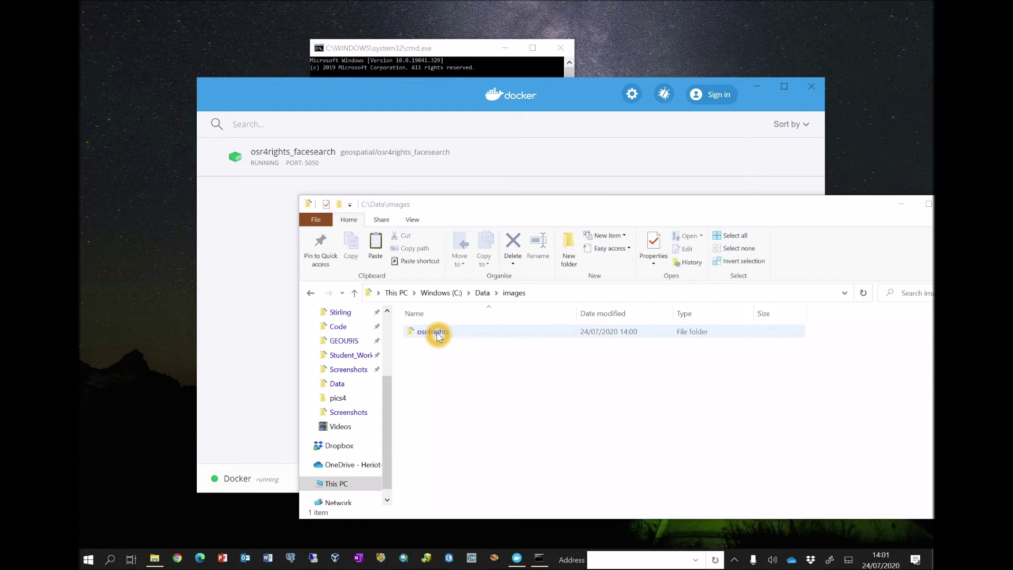
double_click(436, 332)
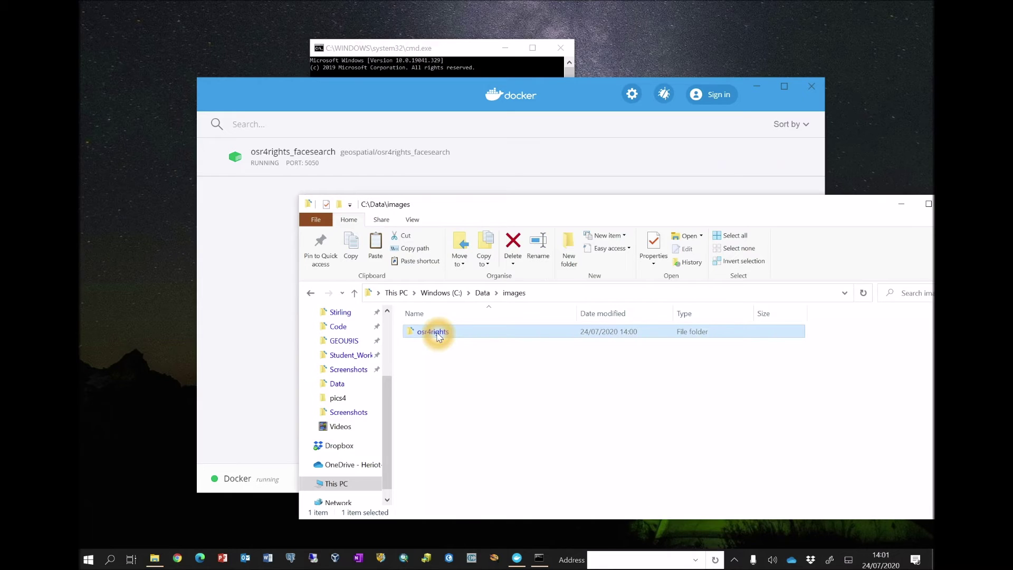
double_click(437, 332)
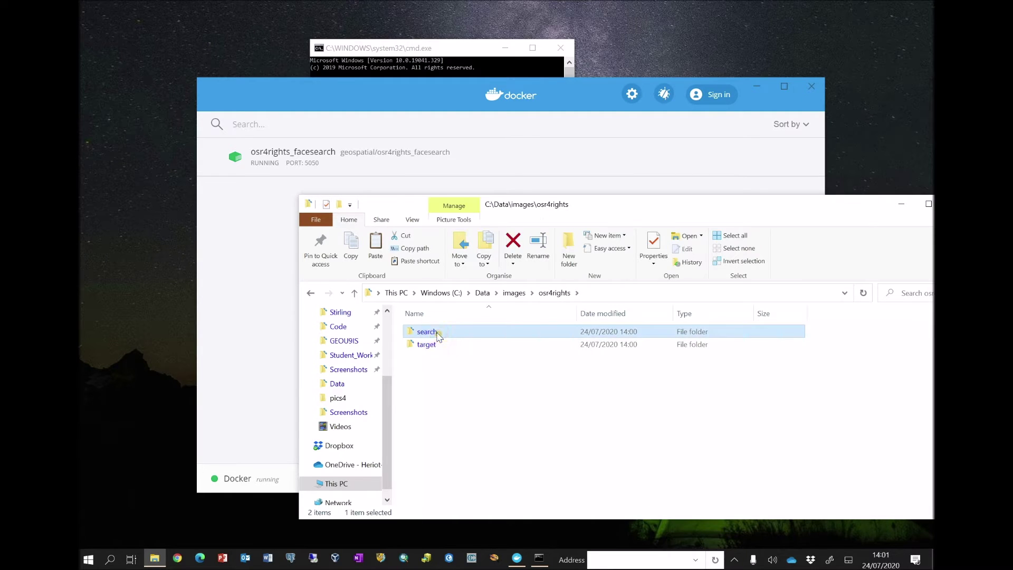
left_click(451, 358)
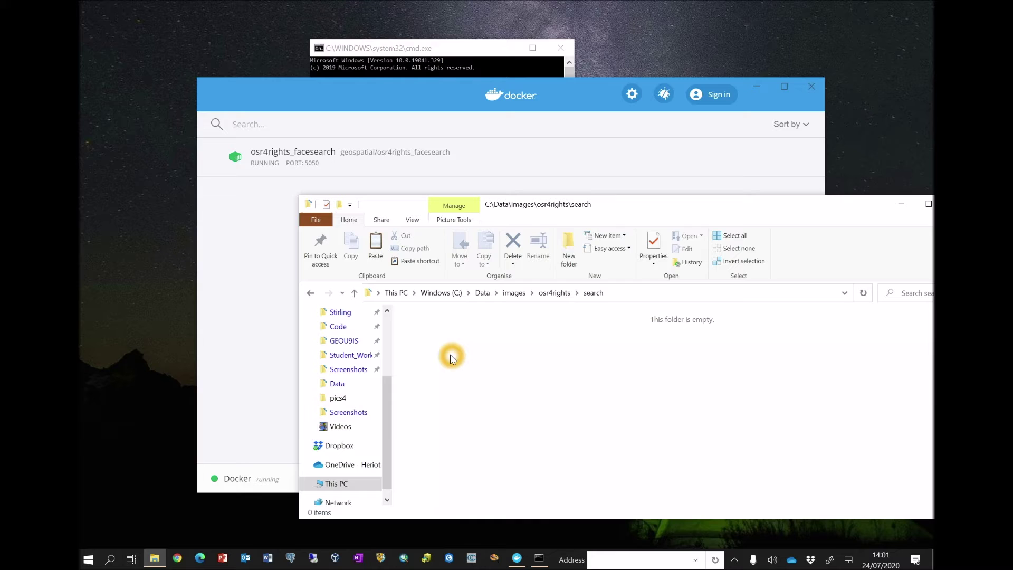
key("ctrl+v")
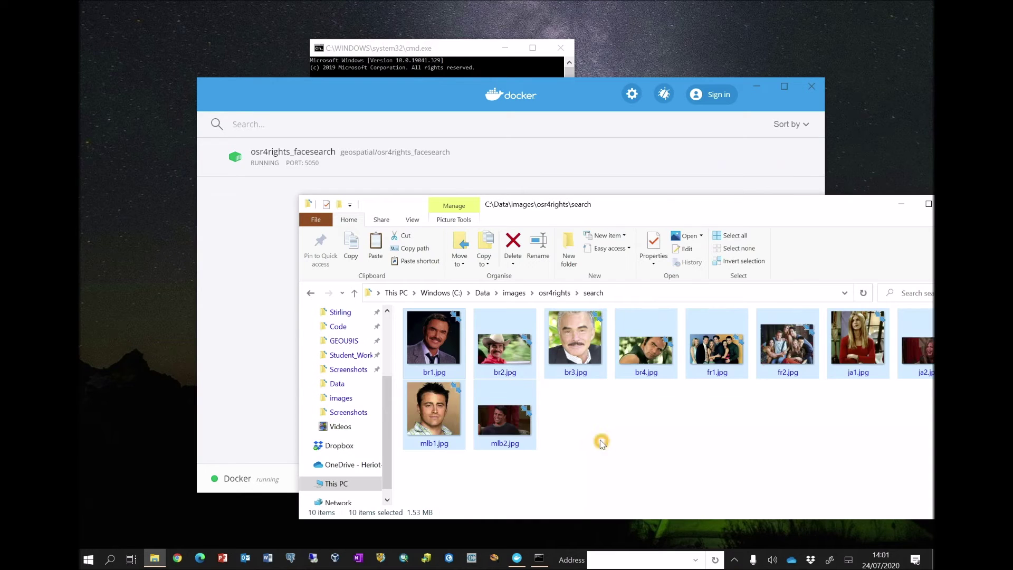
left_click(602, 443)
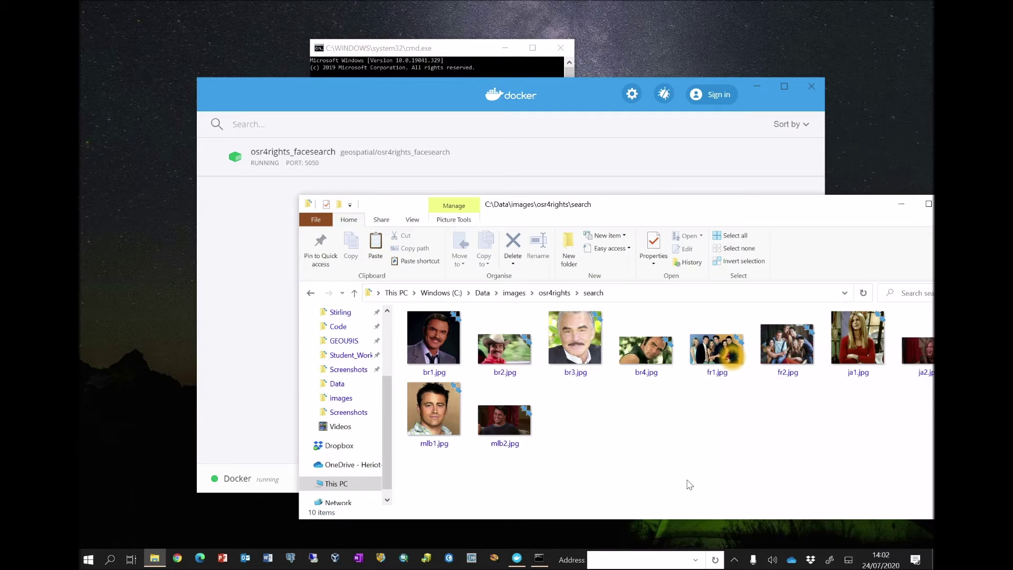
- Copy br1.jpg from the search folder into the C:\Data\images\osr4rights\target folder
left_click(442, 348)
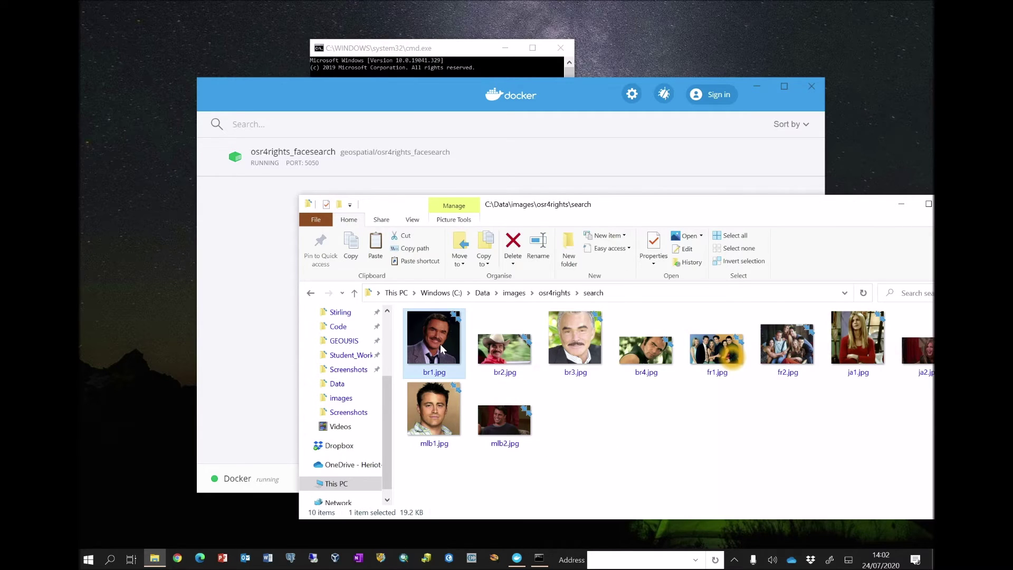
left_click(355, 294)
double_click(428, 345)
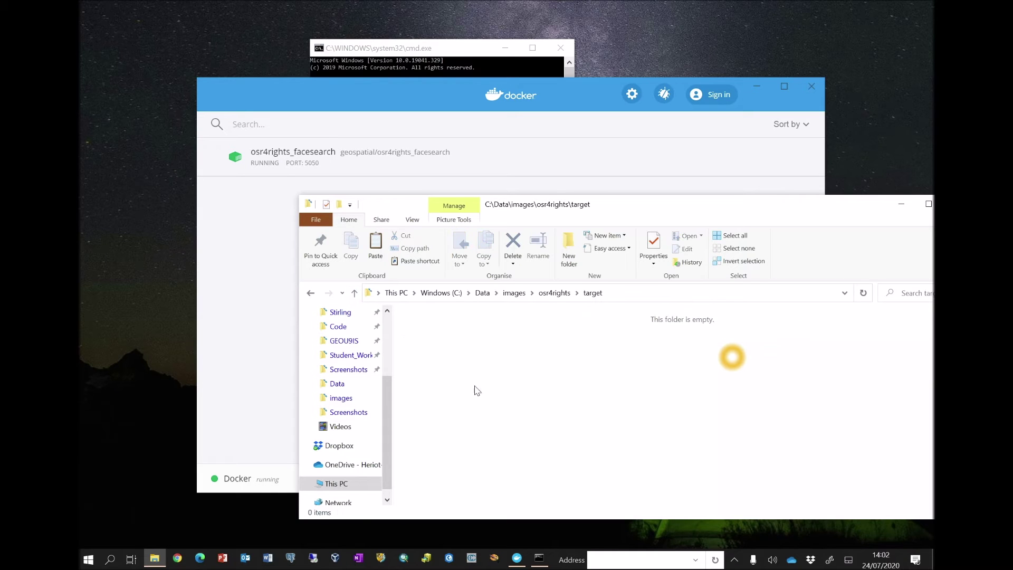
key("ctrl+v")
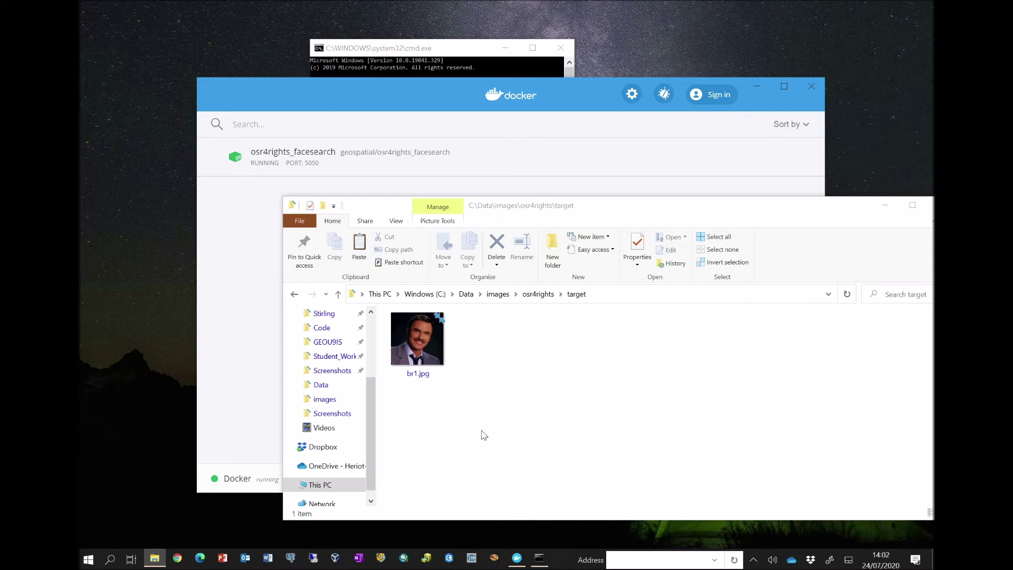
- Open the osr4rights_facesearch container's web interface in Chrome at 127.0.0.1:5050 and maximize the browser window
left_click(444, 104)
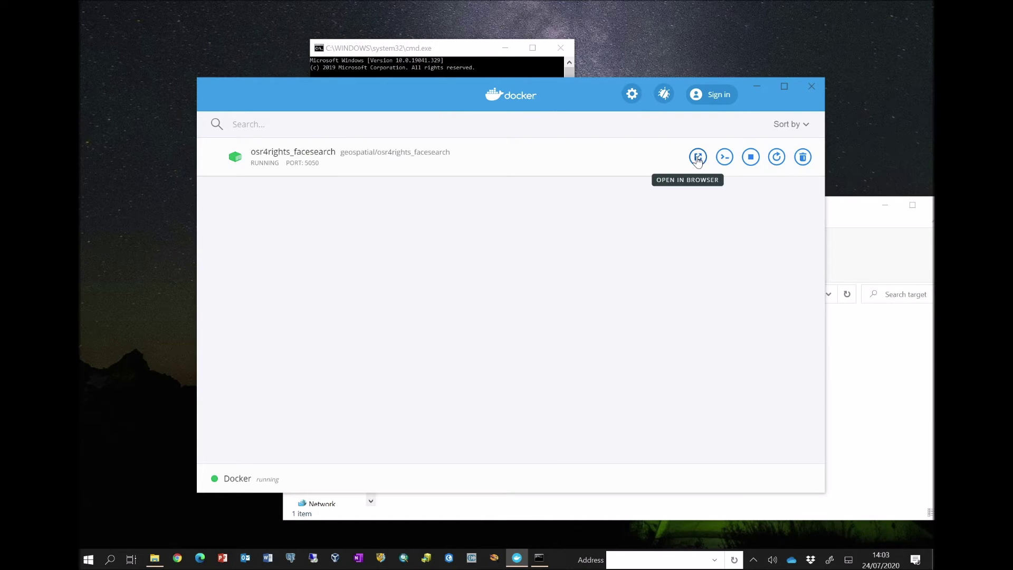
left_click(698, 158)
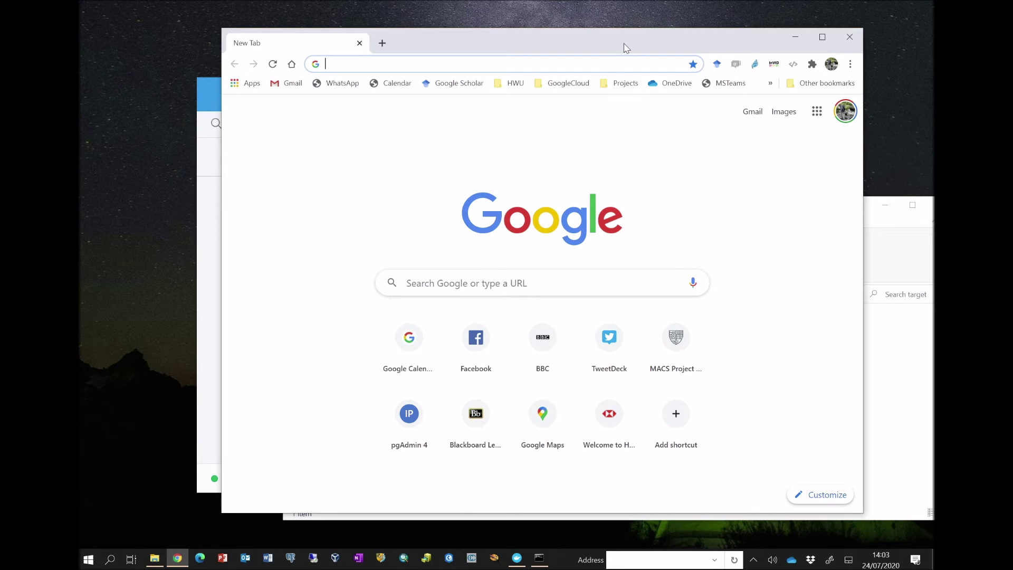
left_click_drag(620, 48, 580, 45)
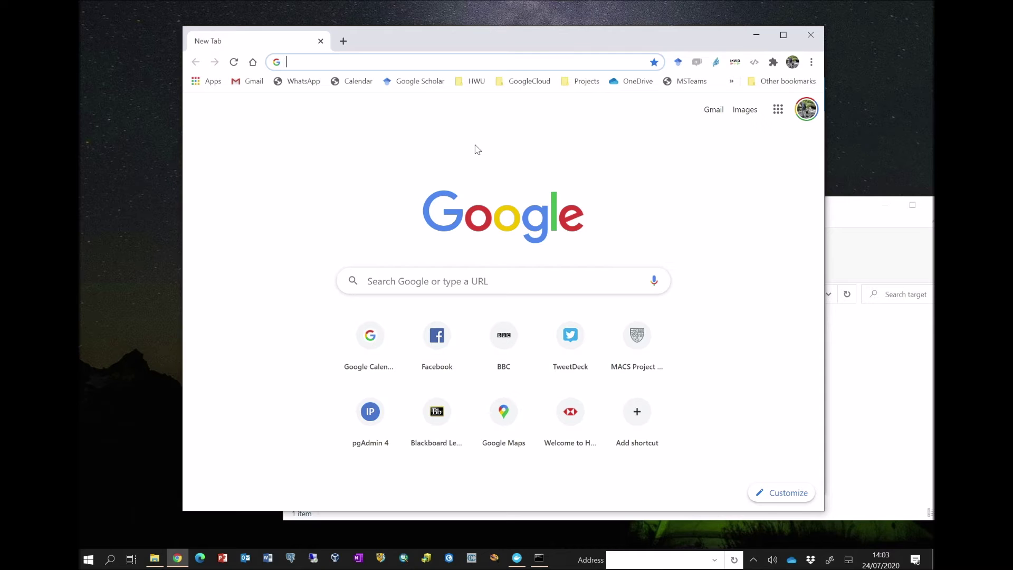
type("127.0.0.1")
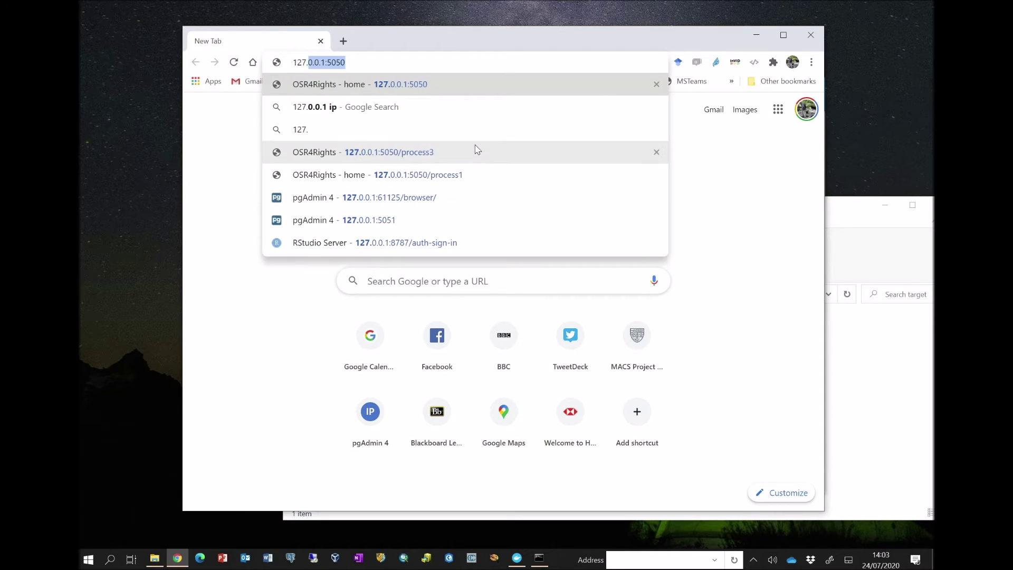
type(":5050")
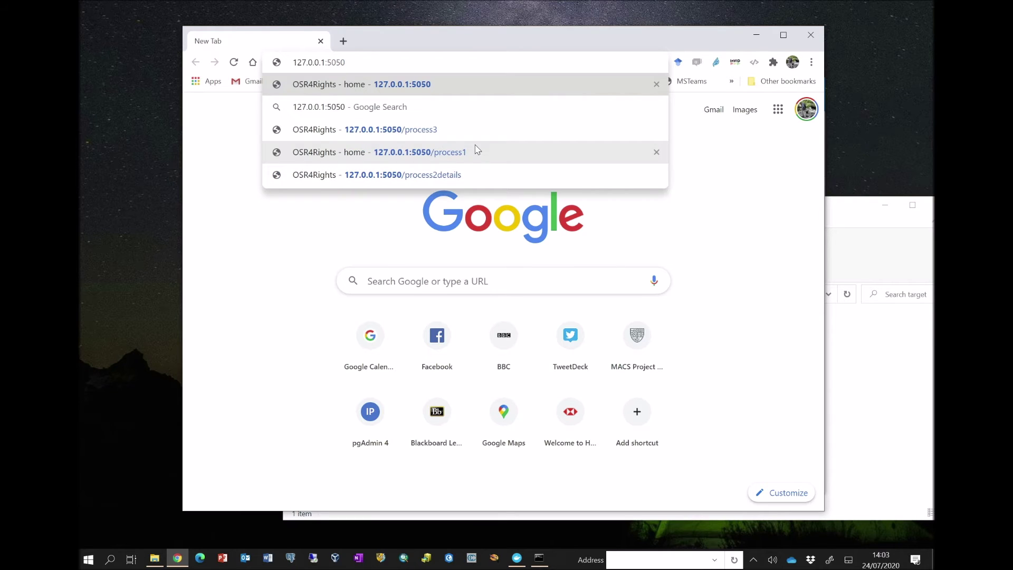
key("Return")
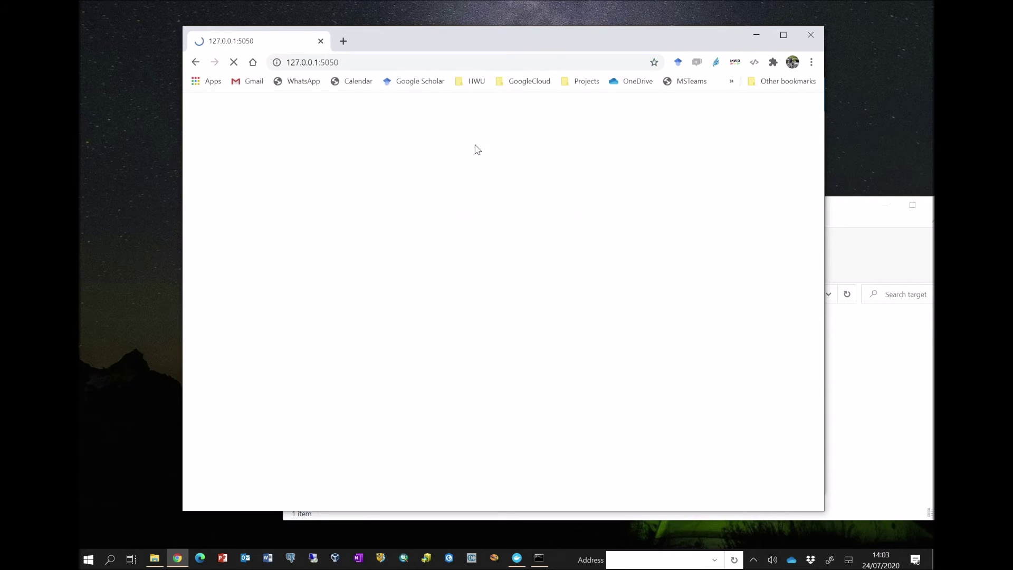
left_click_drag(632, 44, 568, 35)
left_click(719, 26)
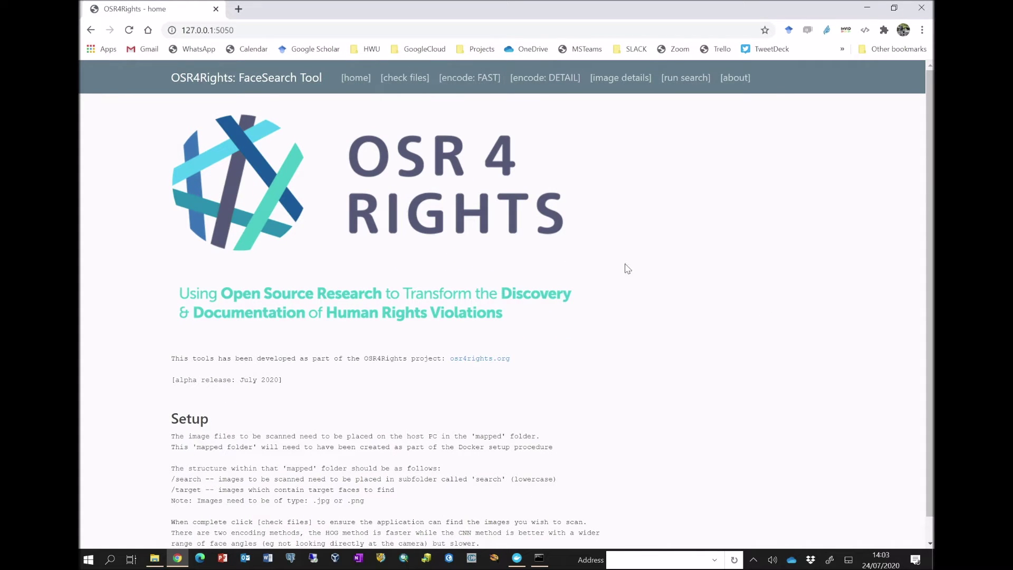
- Check the files found by the tool, reviewing the search and target image totals and the existing hog and cnn face encodings
left_click(410, 84)
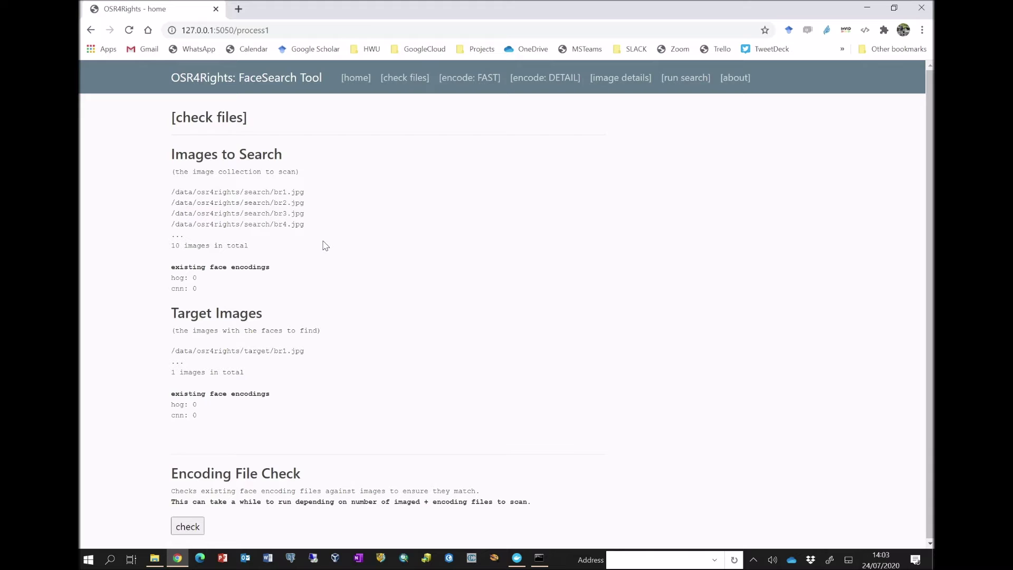
left_click_drag(172, 247, 264, 258)
left_click(338, 269)
left_click_drag(172, 373, 251, 373)
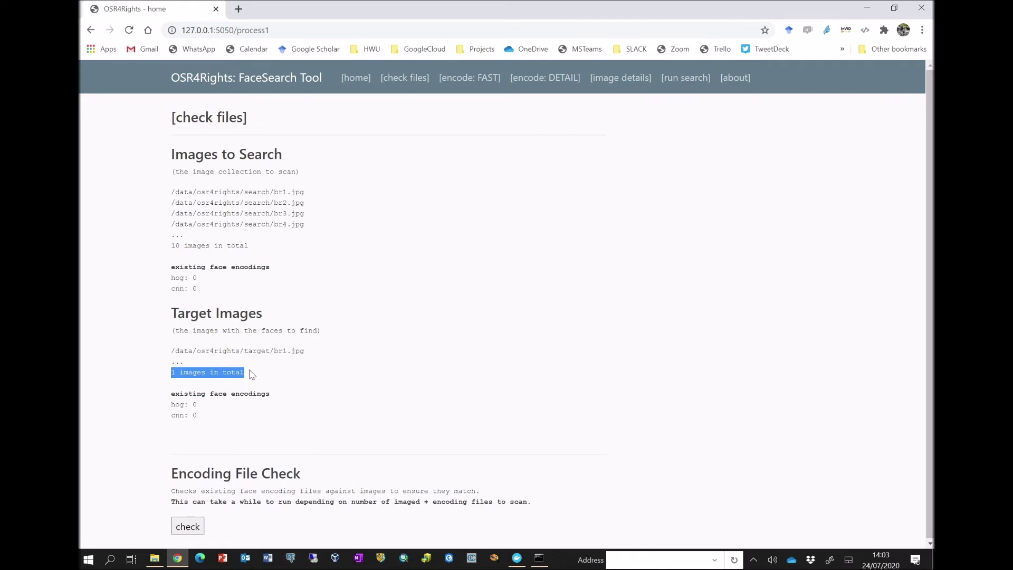
left_click(248, 304)
left_click_drag(170, 275, 200, 291)
left_click(325, 299)
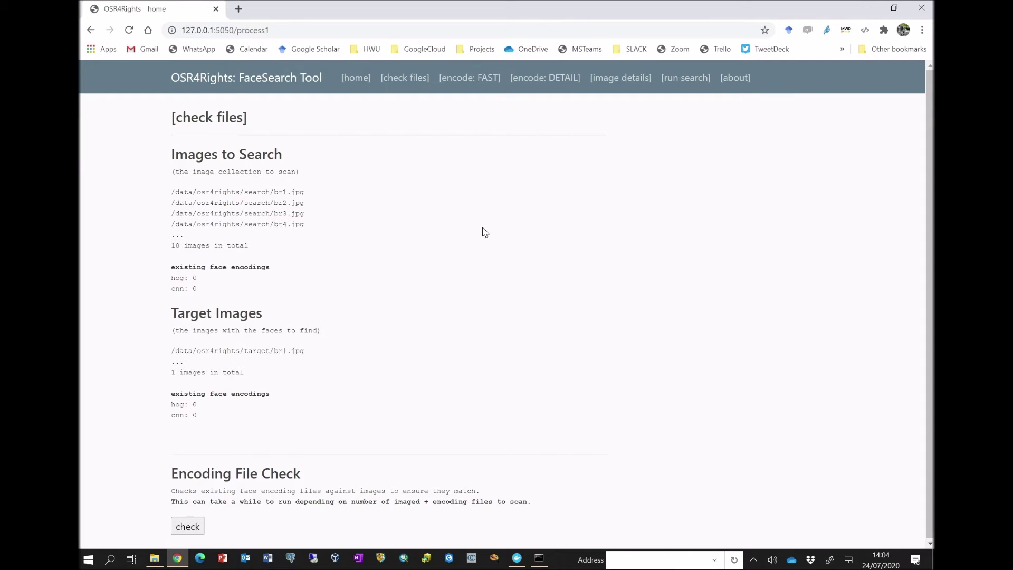
- Run the FAST encoding of the images and review the number of faces found per file in the image details
left_click(461, 79)
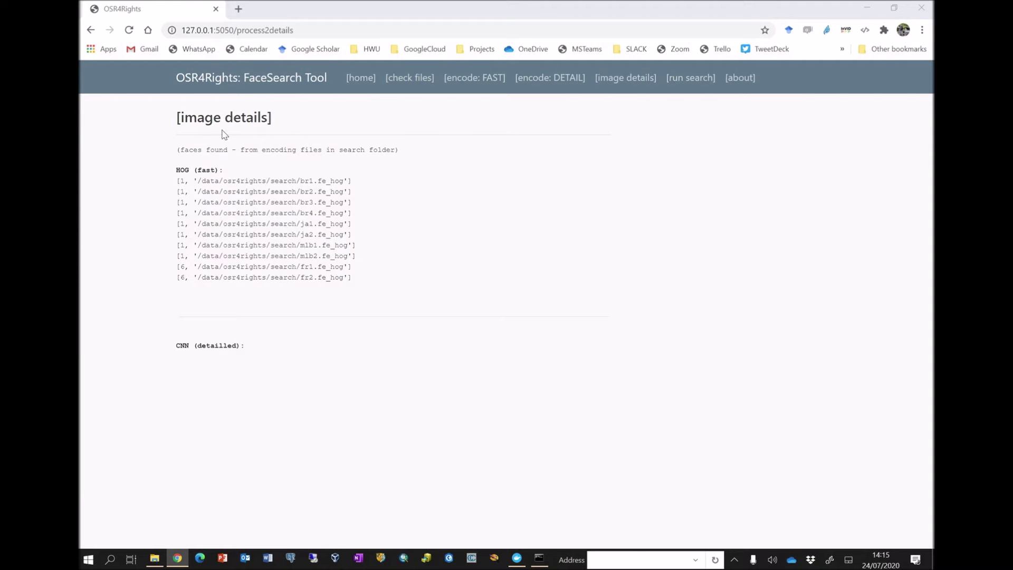
left_click(620, 86)
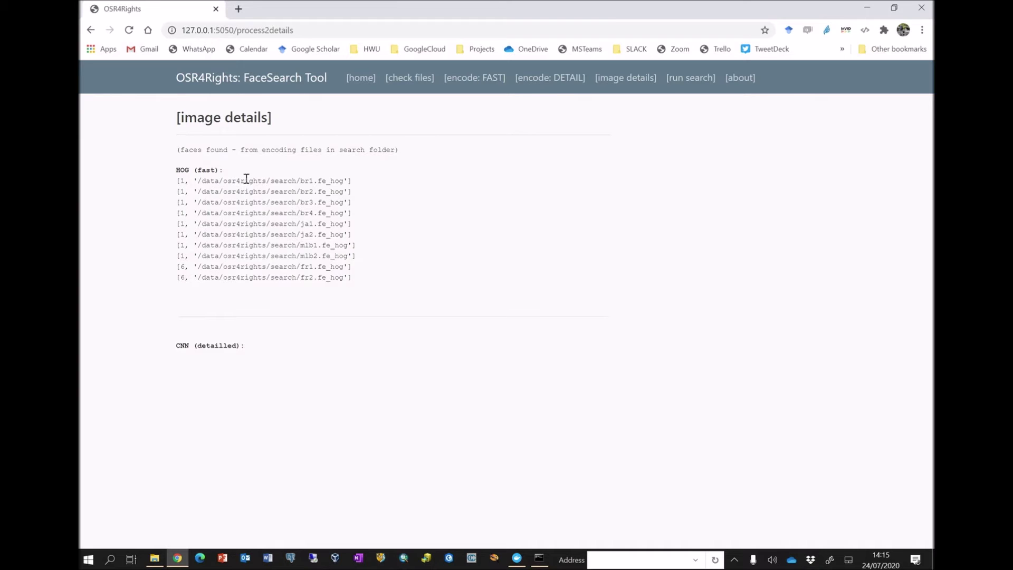
left_click_drag(178, 182, 393, 257)
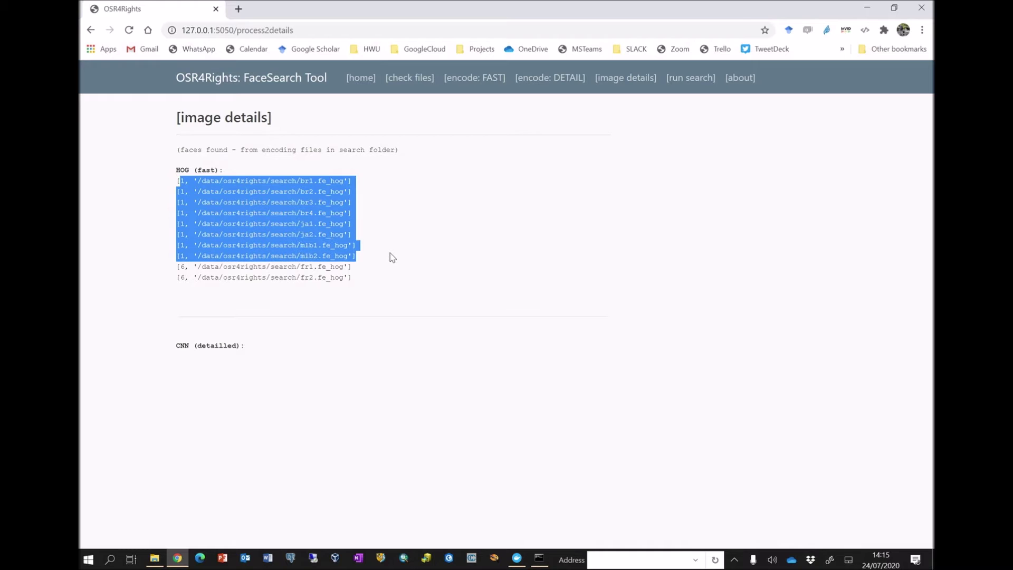
left_click(170, 299)
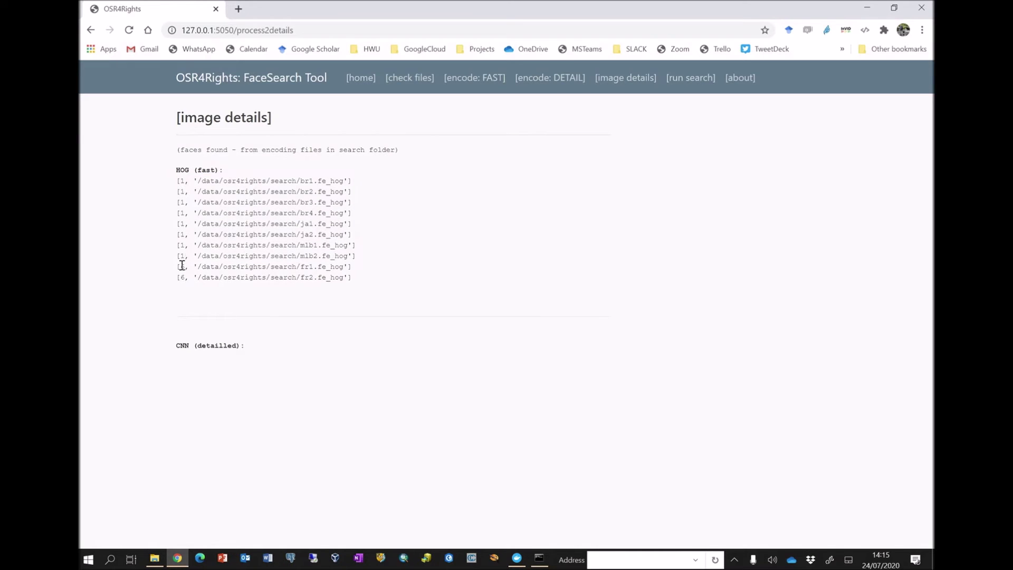
left_click_drag(184, 266, 364, 290)
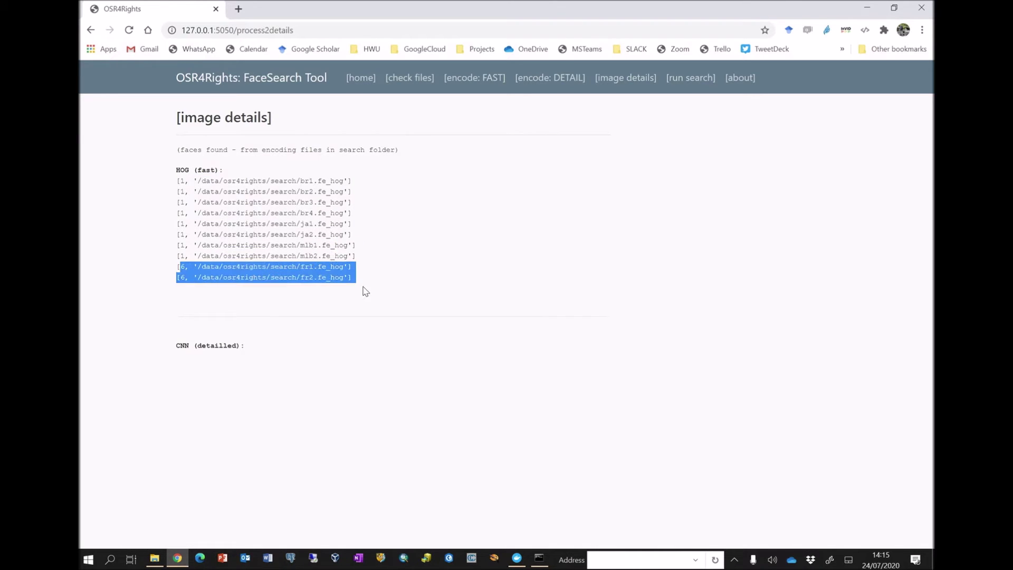
left_click(273, 290)
left_click_drag(300, 268, 329, 281)
left_click(344, 298)
- Switch to File Explorer and examine the .fe_hog encoding files beside the images in the C:\Data\images\osr4rights\search folder
left_click(154, 560)
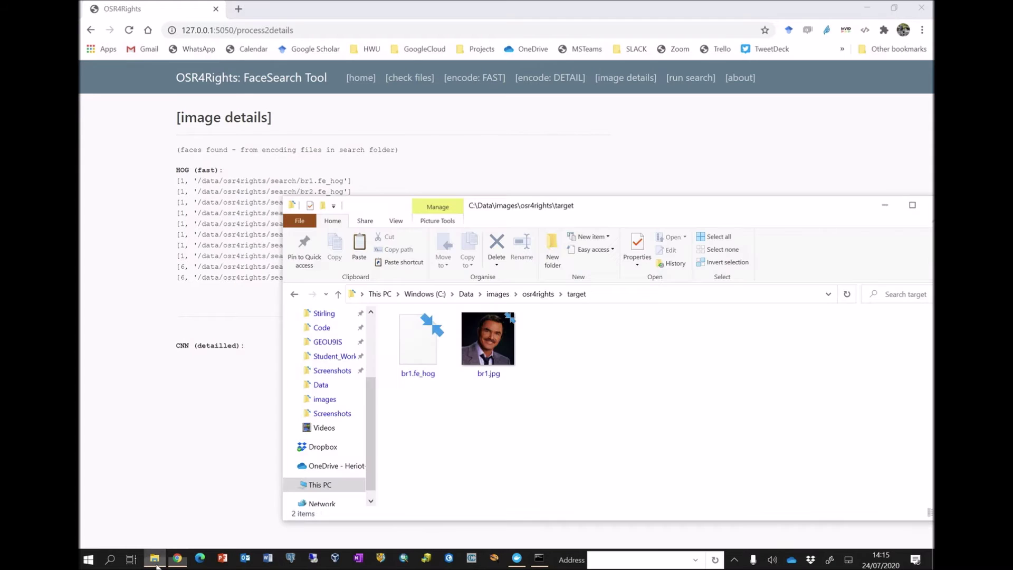
left_click(338, 294)
double_click(426, 333)
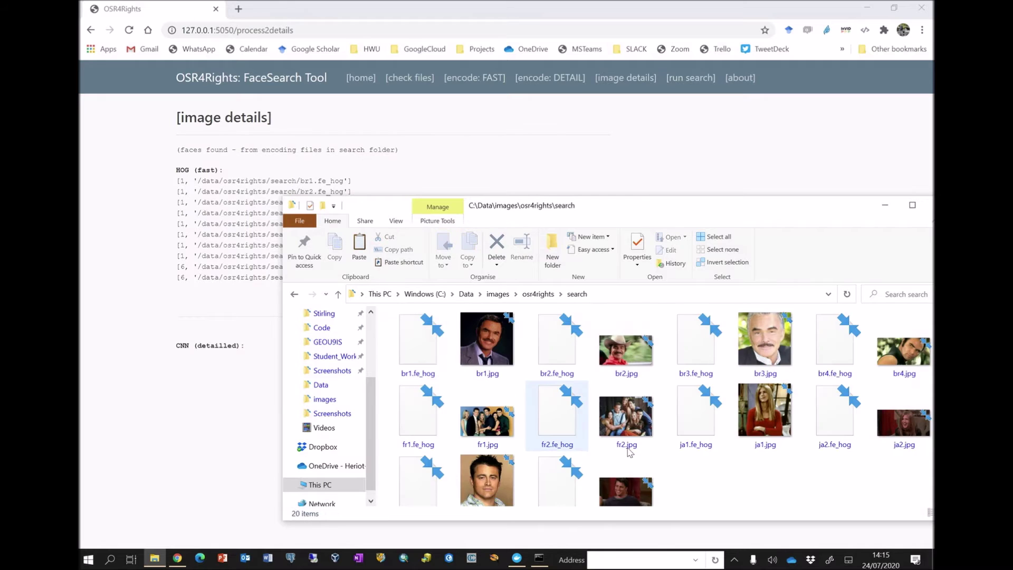
scroll(718, 487, "down", 1)
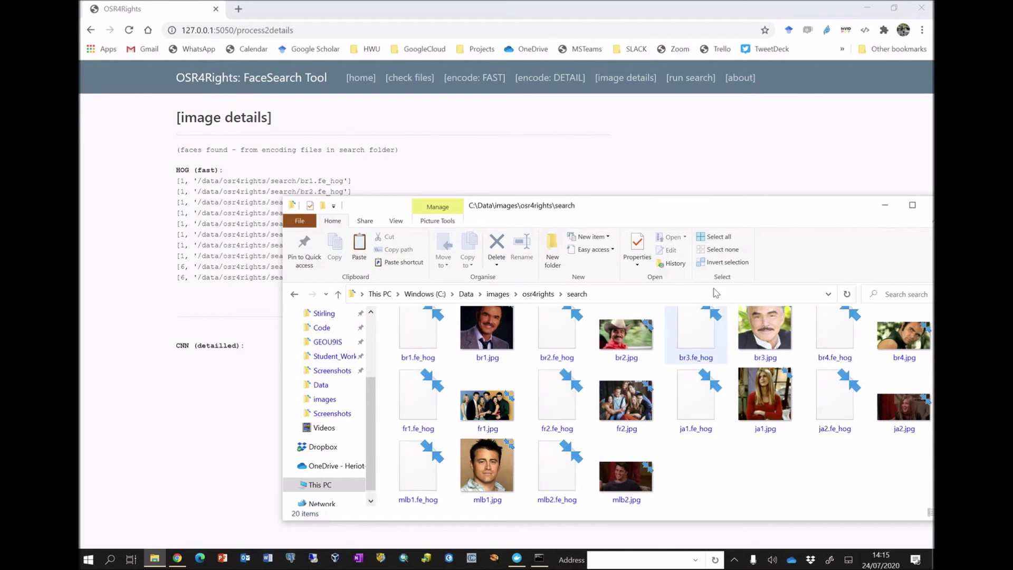
left_click_drag(714, 206, 705, 173)
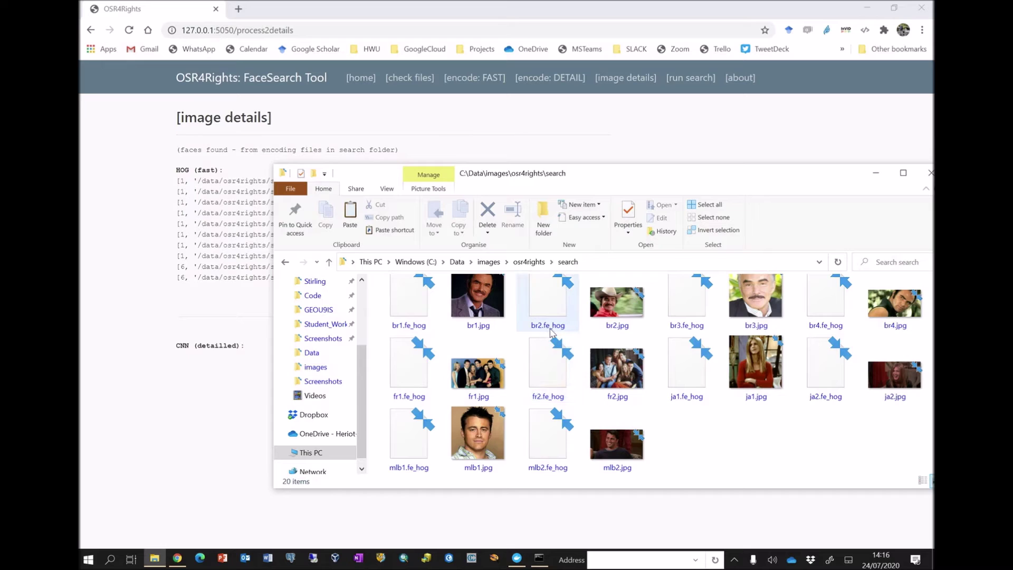
mouse_move(568, 335)
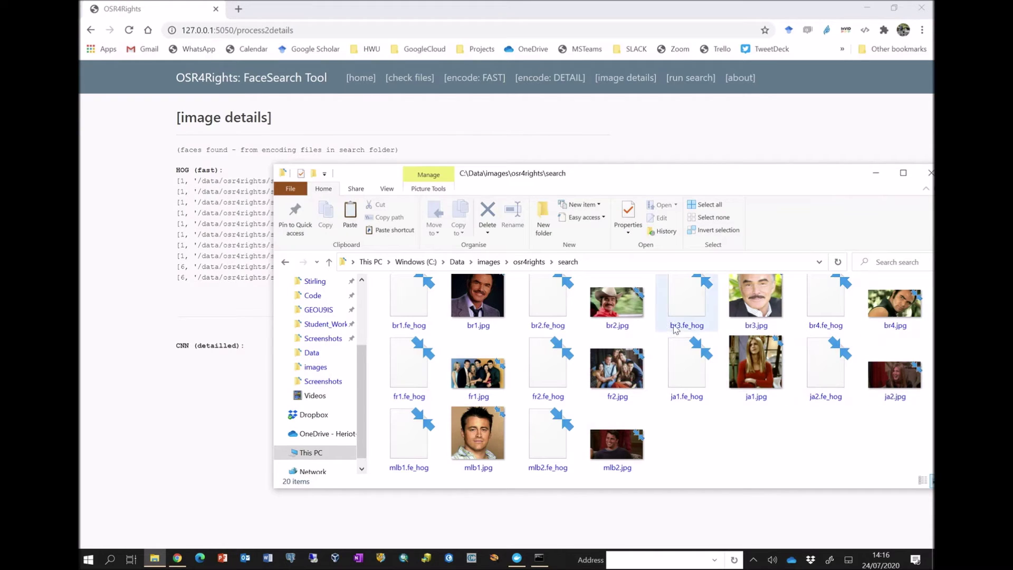
- View the group photos fr1.jpg and fr2.jpg from the search folder one after the other, closing each
left_click(481, 379)
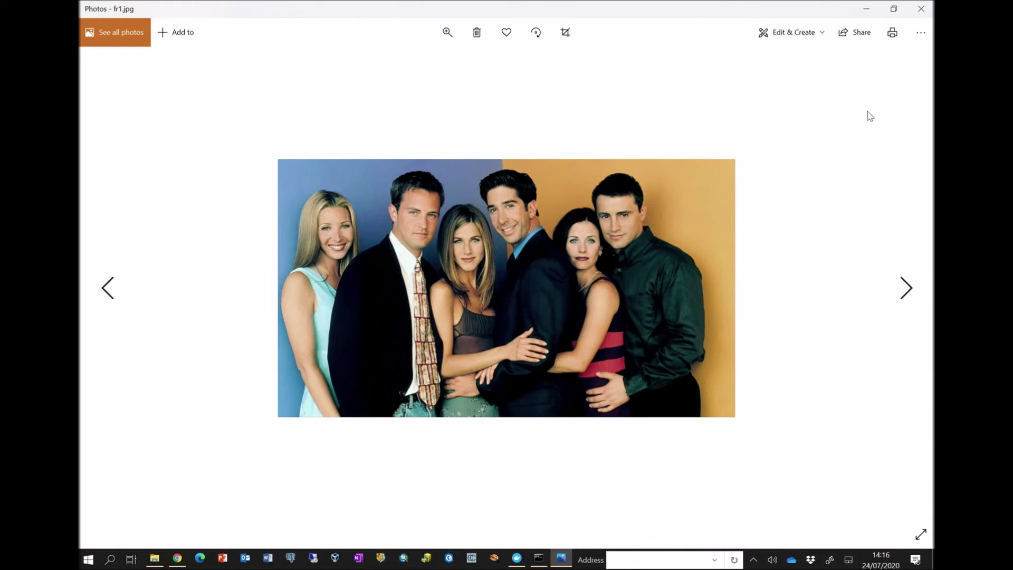
left_click(920, 9)
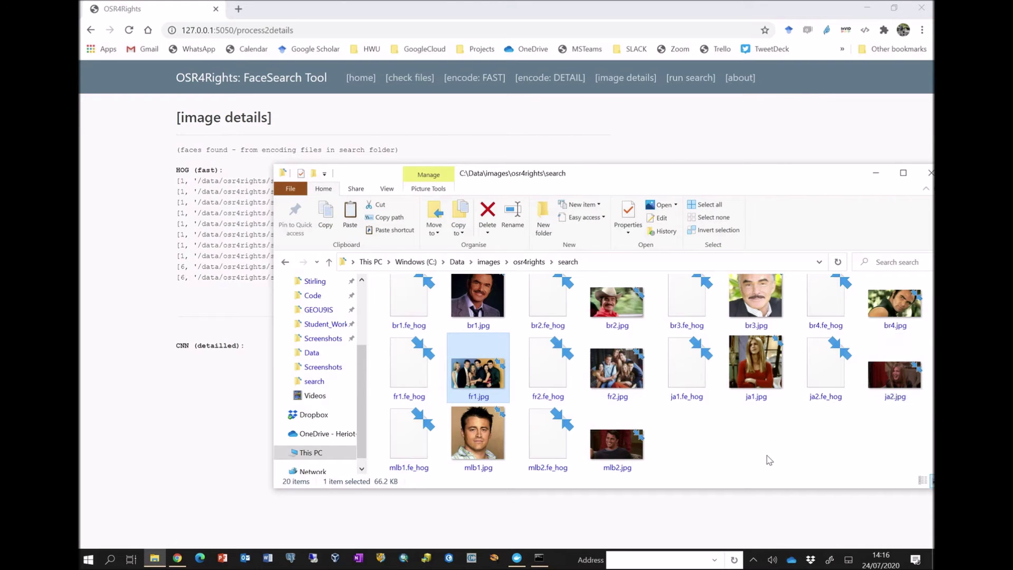
scroll(770, 461, "up", 1)
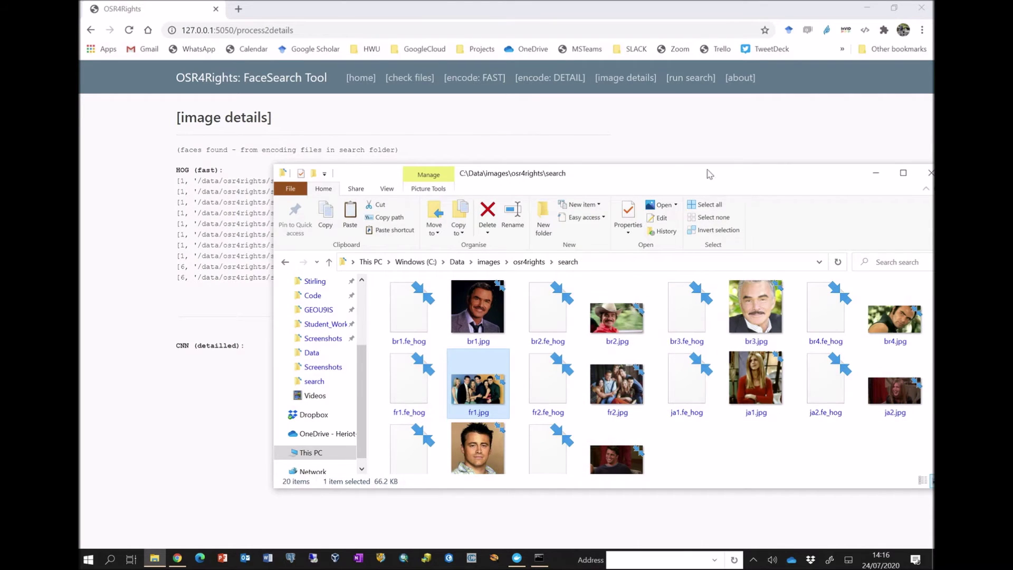
left_click_drag(752, 183, 601, 128)
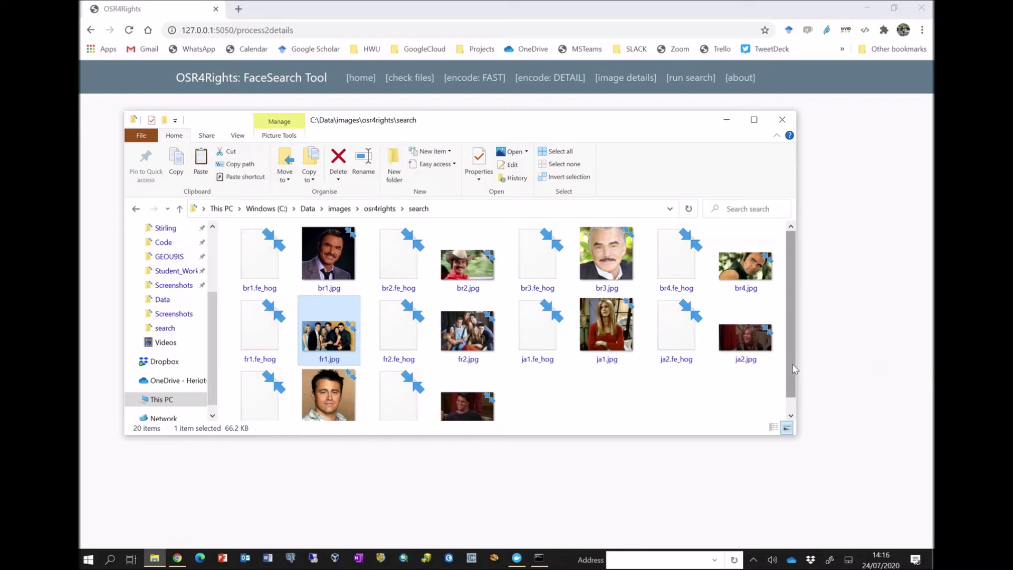
left_click_drag(796, 369, 796, 408)
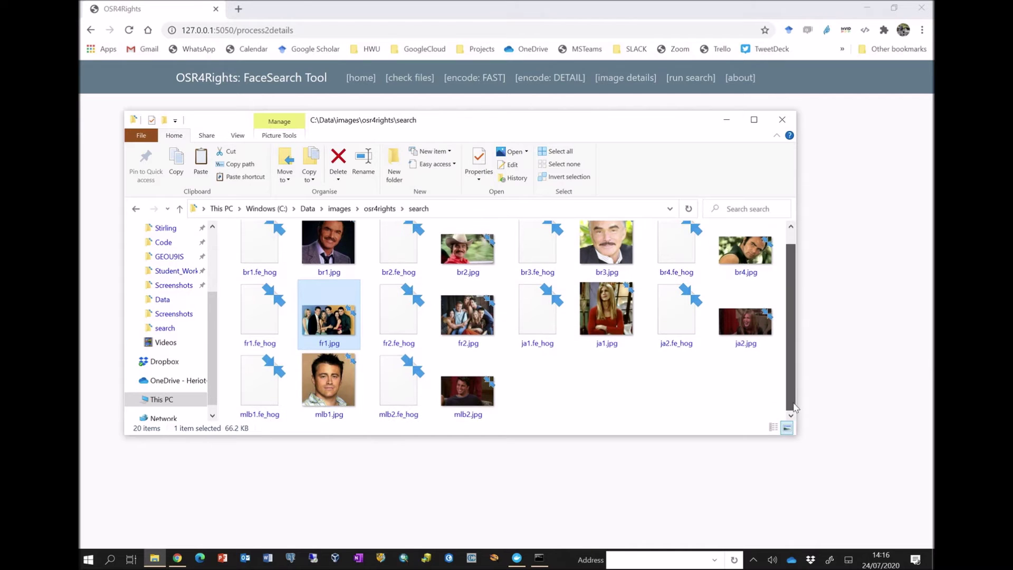
double_click(474, 317)
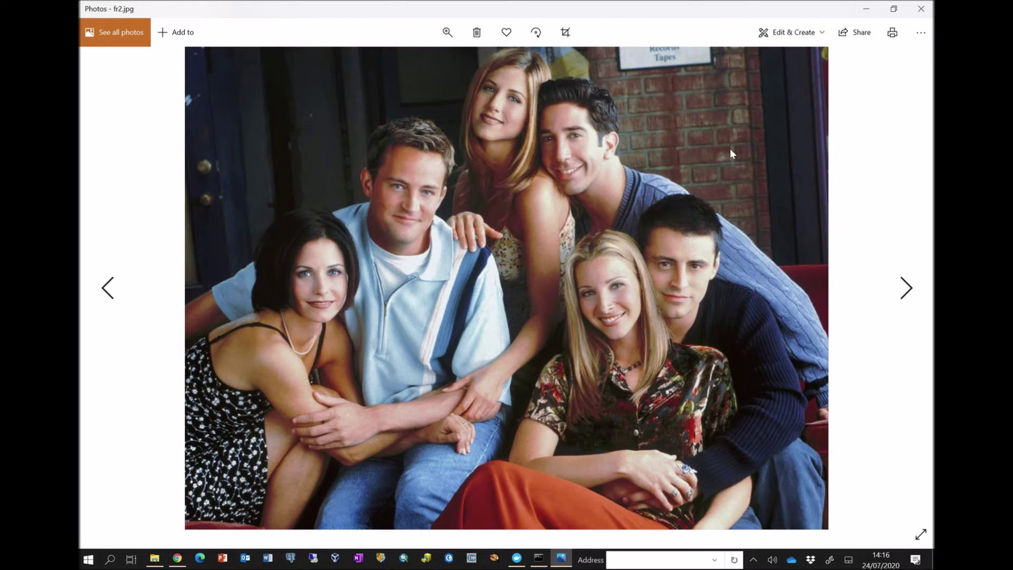
left_click(922, 10)
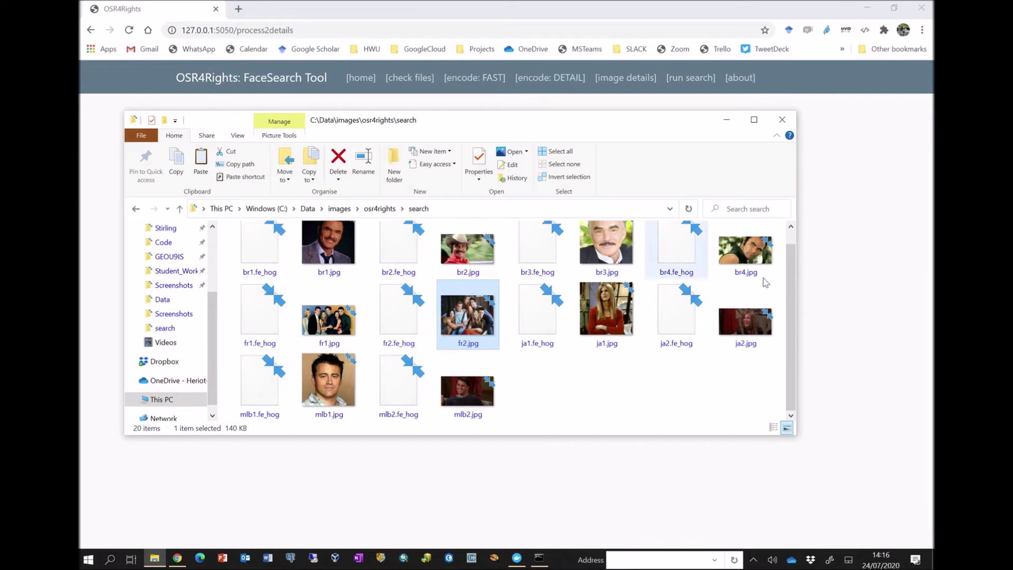
- Return to the face search tool in Chrome and run the search with the fast HOG encodings
left_click(860, 308)
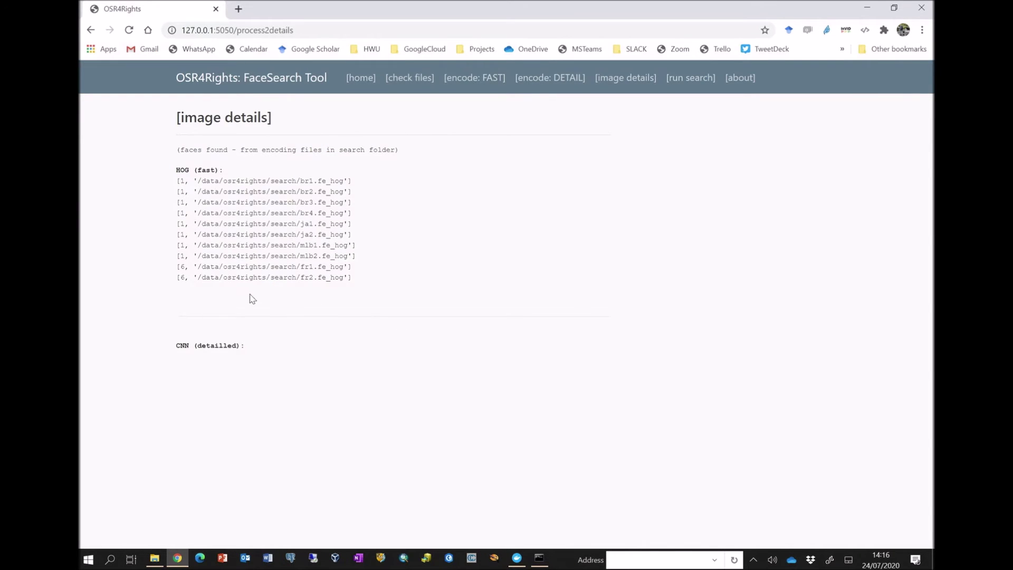
left_click(690, 82)
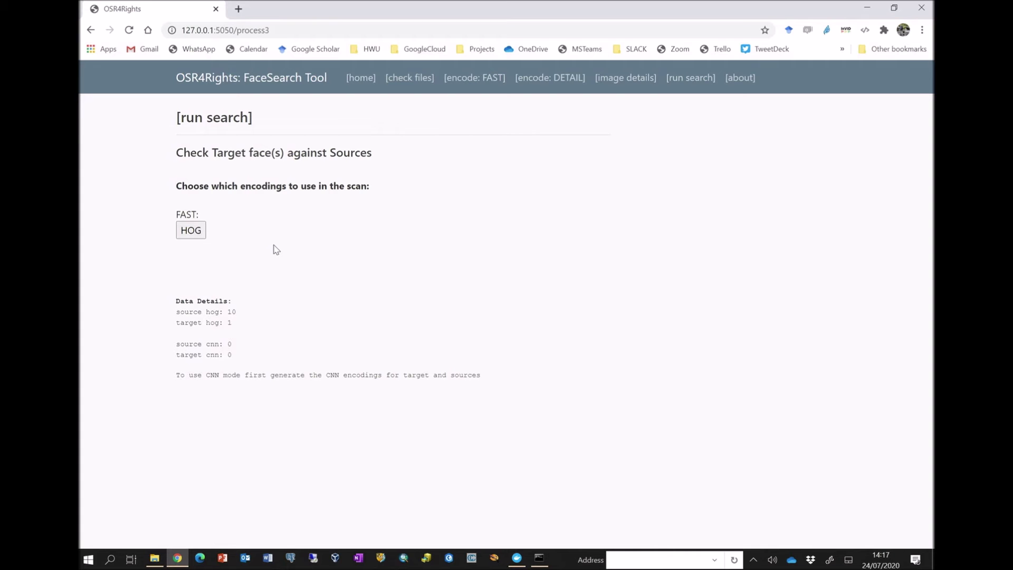
left_click(191, 231)
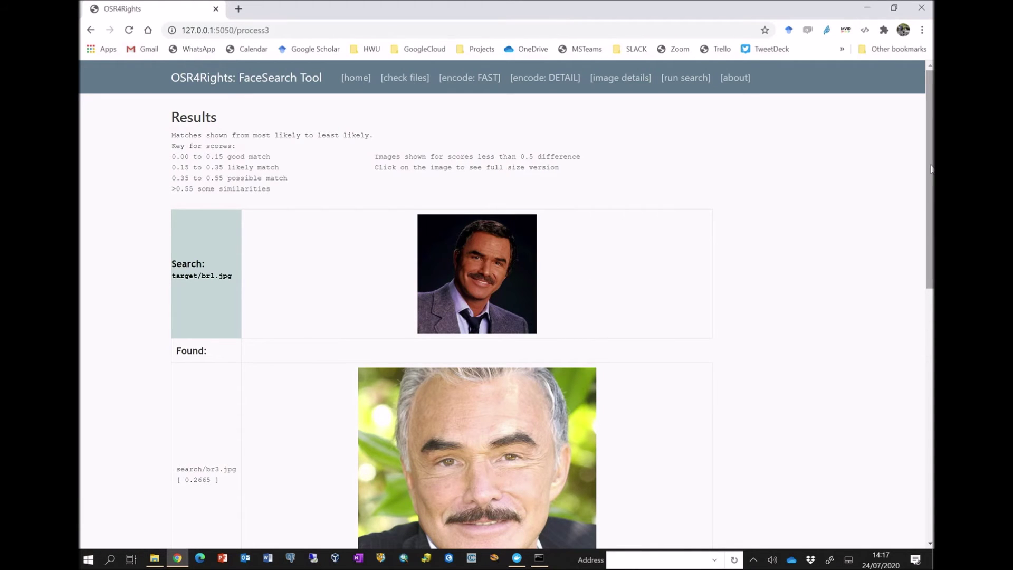
- Look through the matches found for target/br1.jpg and compare their scores with the key, starting with search/br3.jpg
left_click_drag(931, 169, 932, 418)
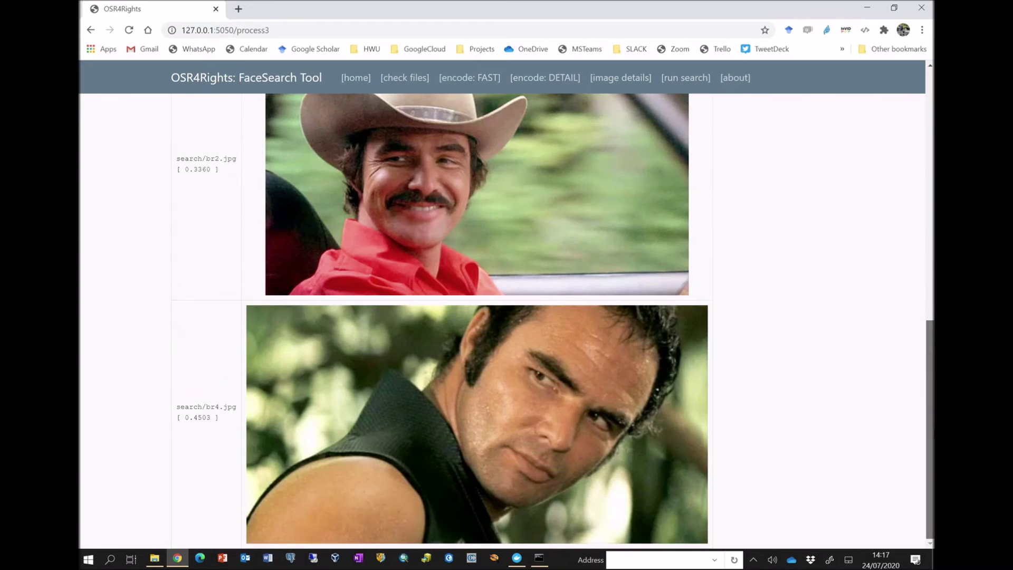
mouse_move(923, 462)
left_mouse_down()
mouse_move(918, 226)
mouse_move(914, 465)
left_mouse_up()
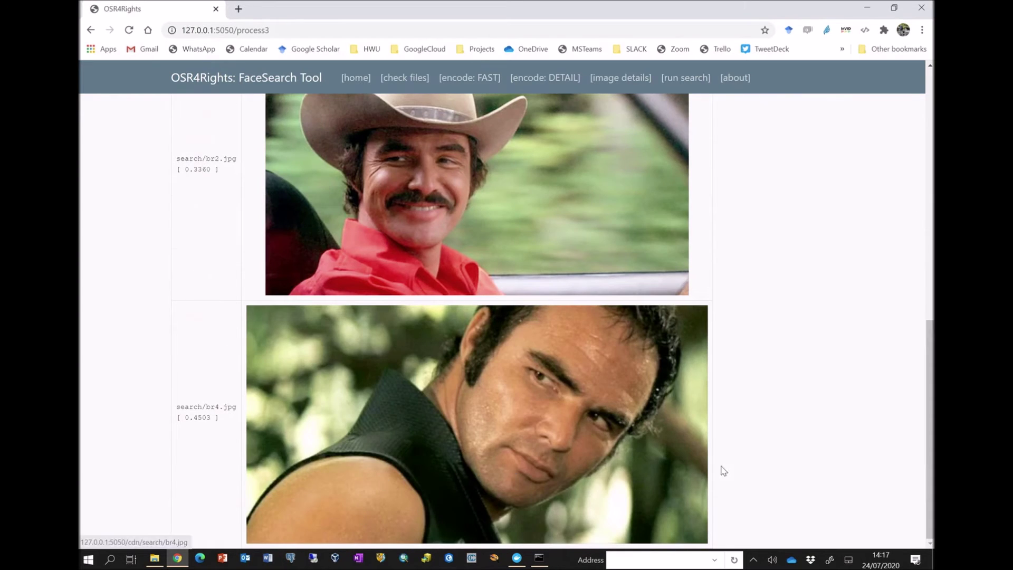
left_click_drag(921, 510, 901, 248)
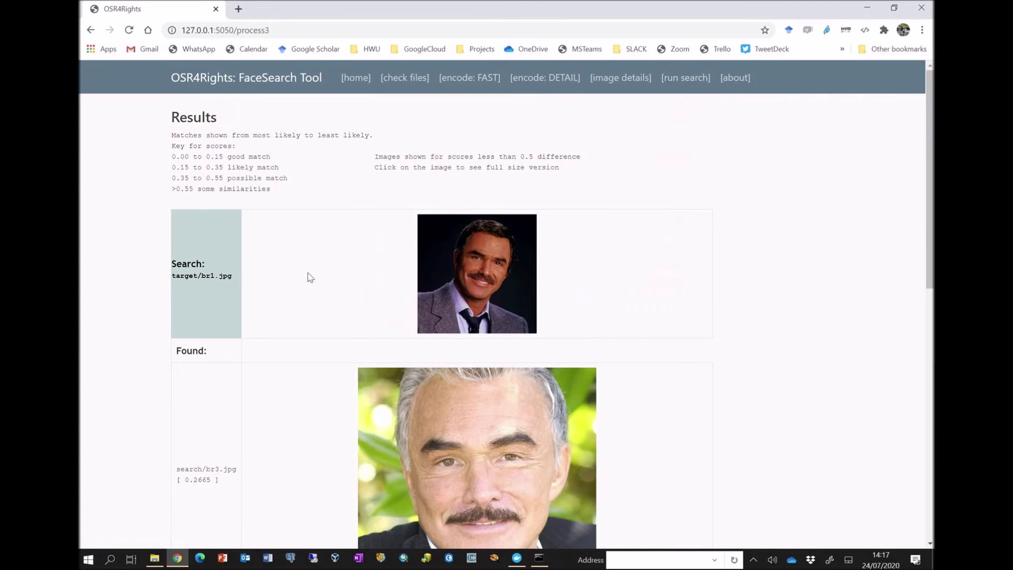
left_click_drag(181, 482, 209, 480)
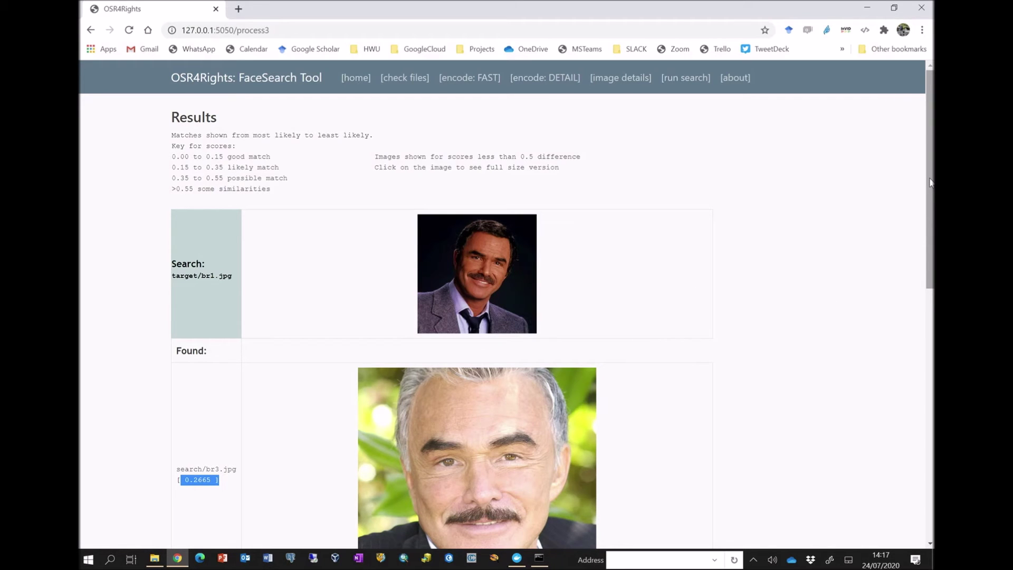
scroll(549, 322, "down", 4)
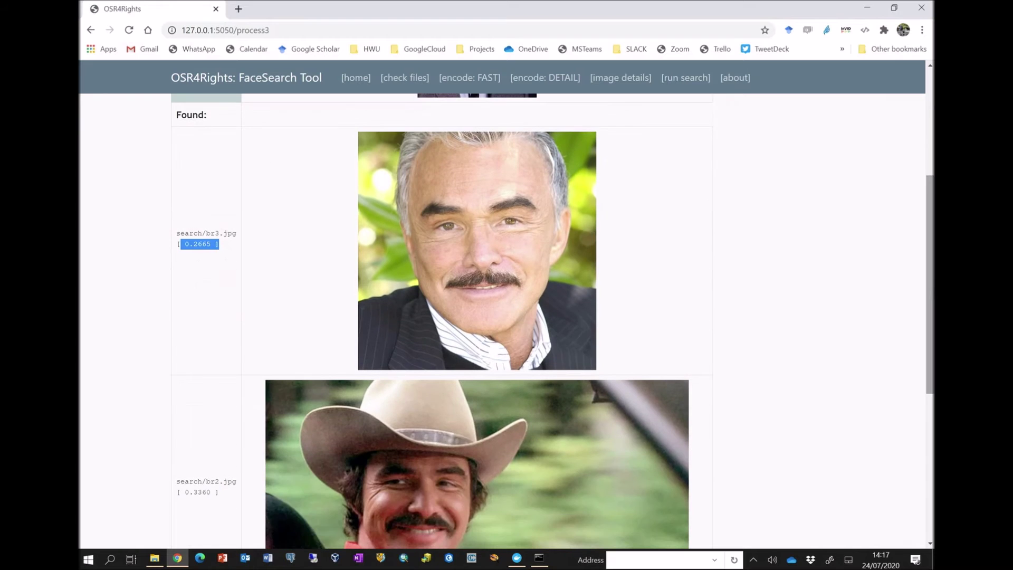
- Review the remaining matches for target/br1.jpg, then view target/br1.jpg and search/br3.jpg at full size, returning to the results each time
scroll(933, 273, "down", 6)
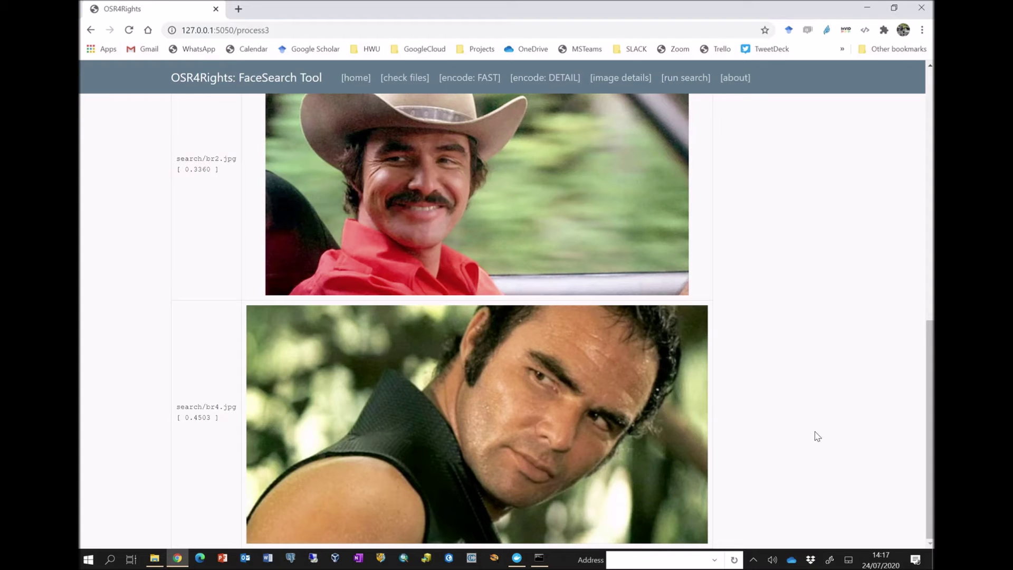
left_click_drag(932, 390, 933, 128)
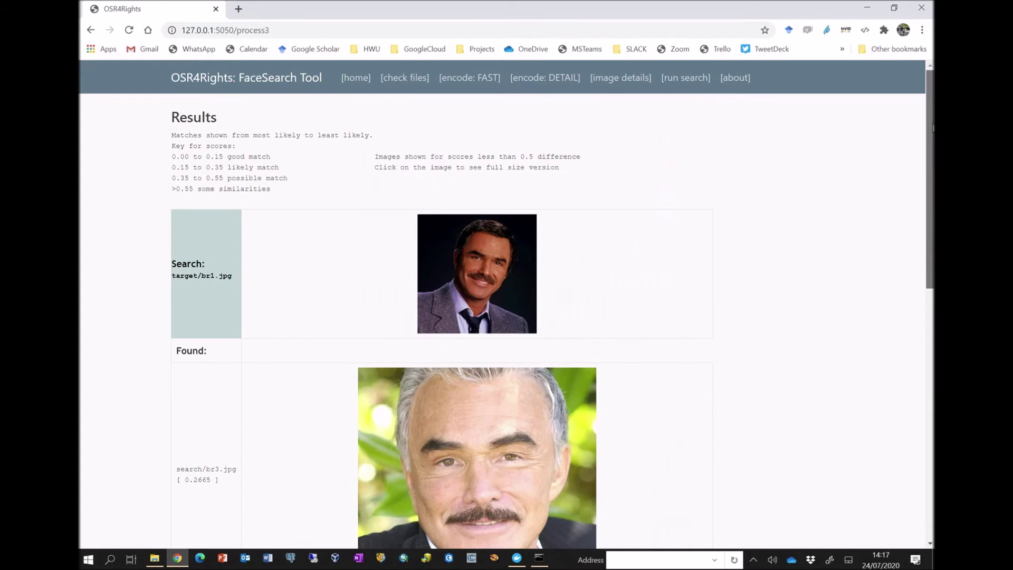
left_click(486, 288)
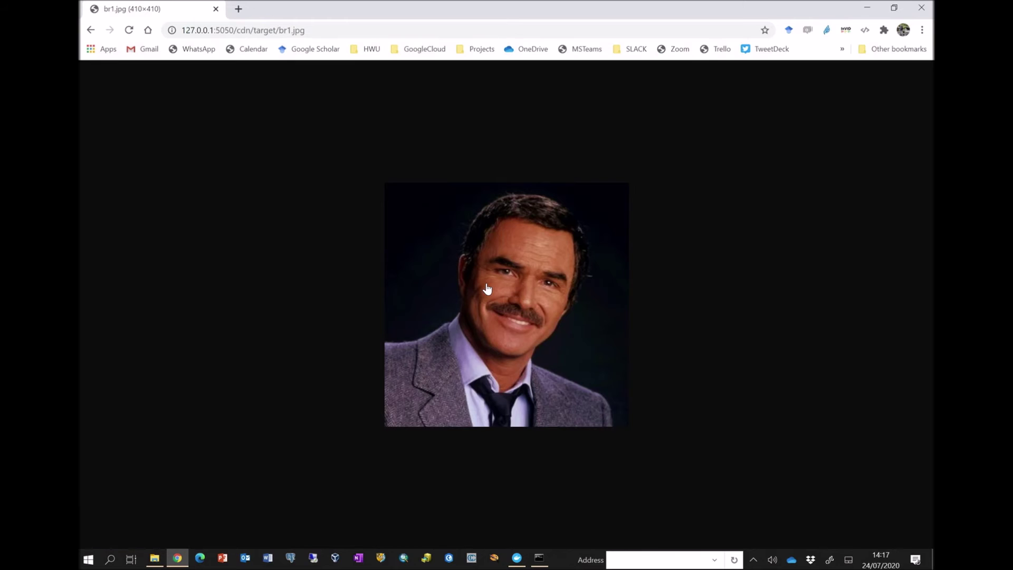
left_click(90, 30)
left_click(531, 458)
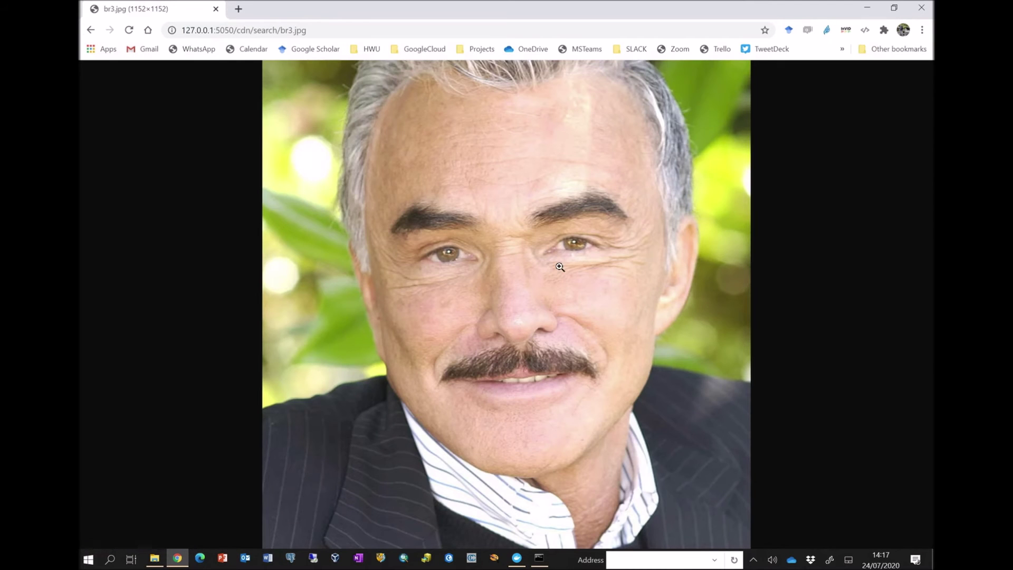
left_click(90, 30)
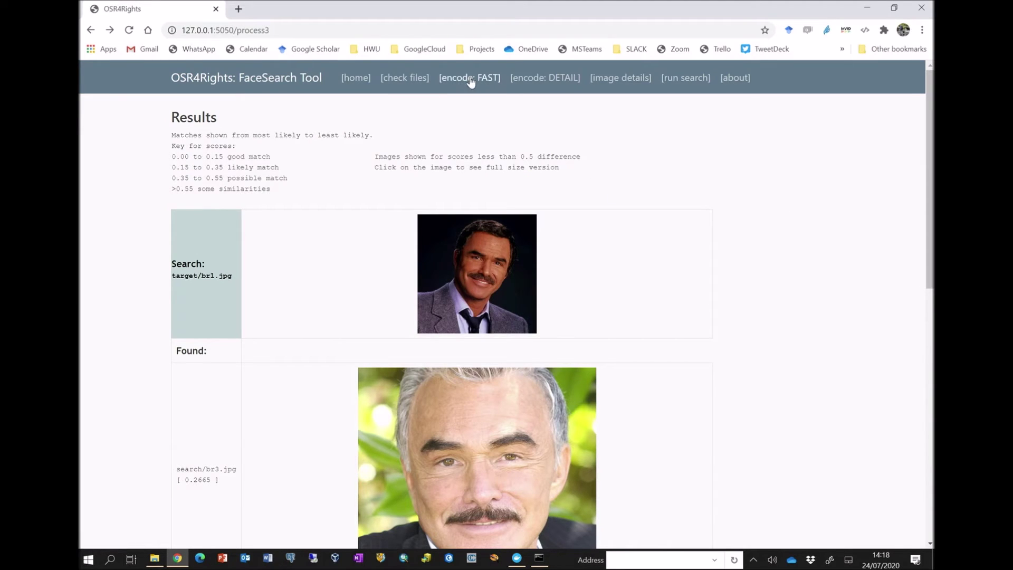
- Open the tool's file check page, then copy ja1.jpg from the osr4rights search folder into the target folder in File Explorer
left_click(406, 79)
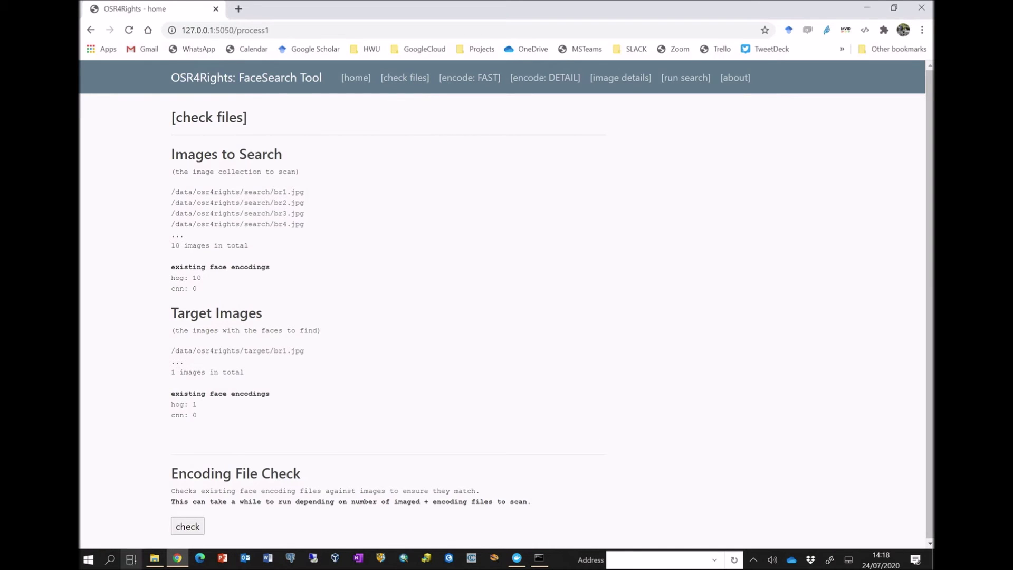
left_click(154, 559)
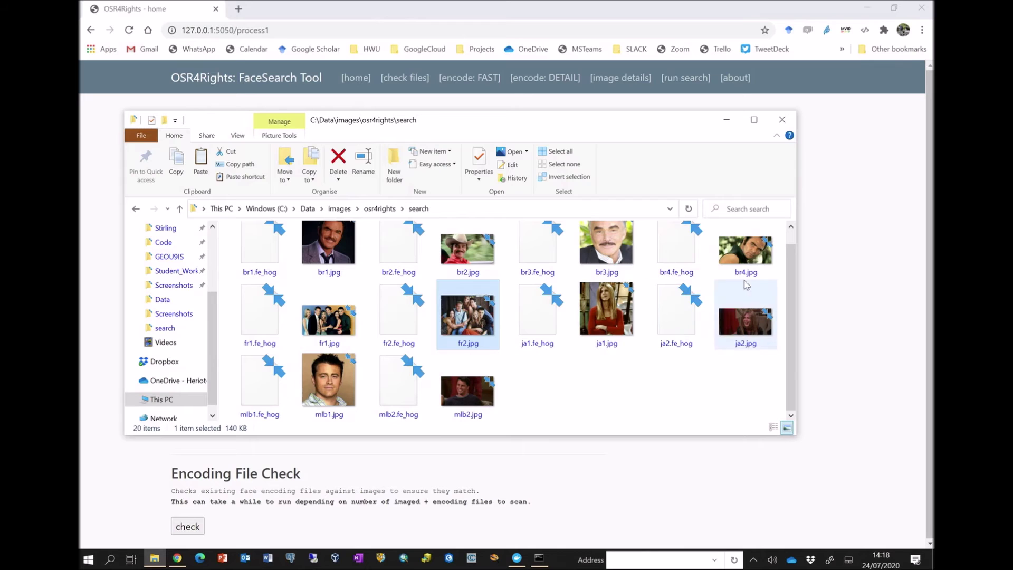
scroll(789, 280, "up", 1)
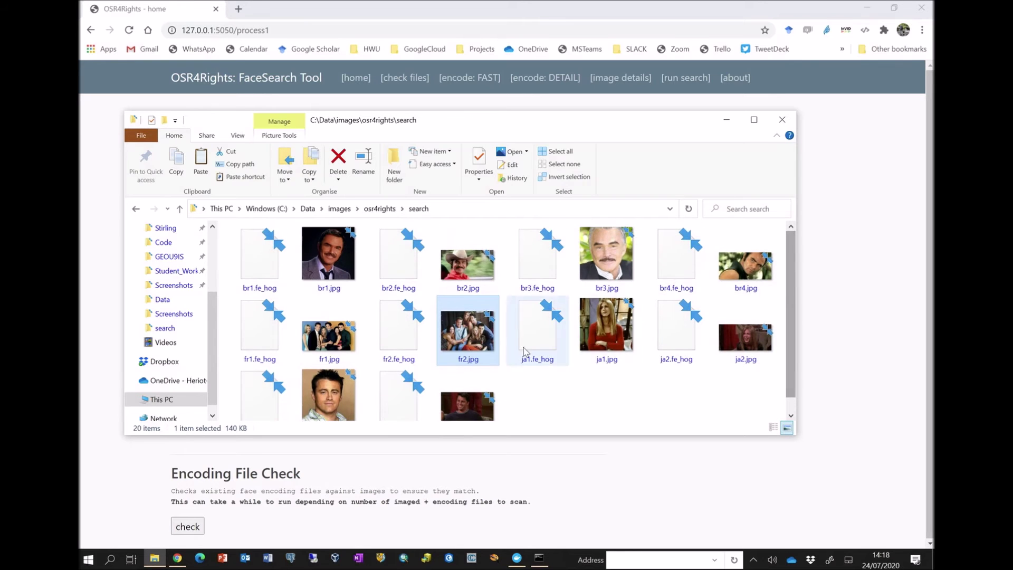
left_click(601, 320)
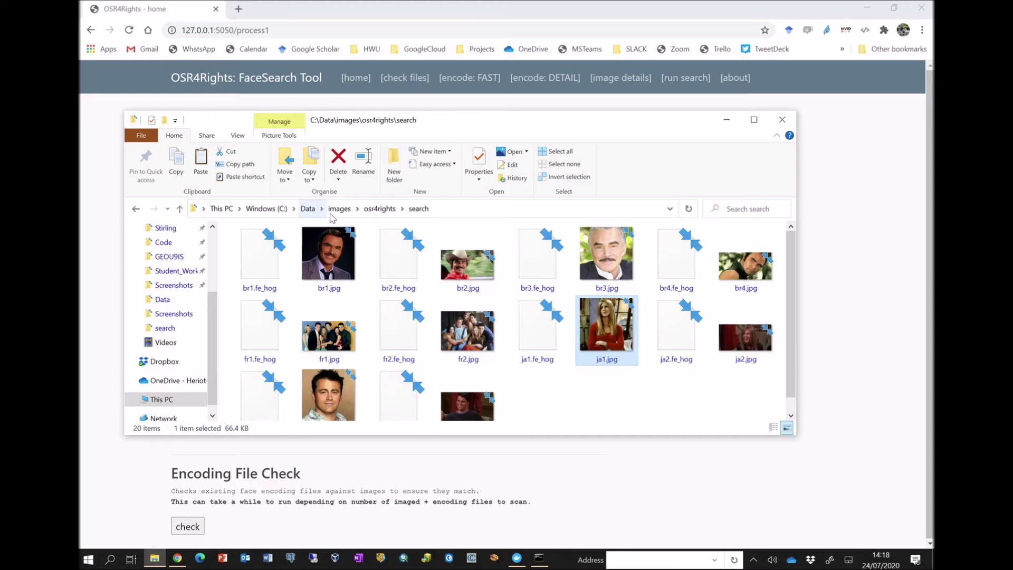
left_click(380, 209)
double_click(261, 263)
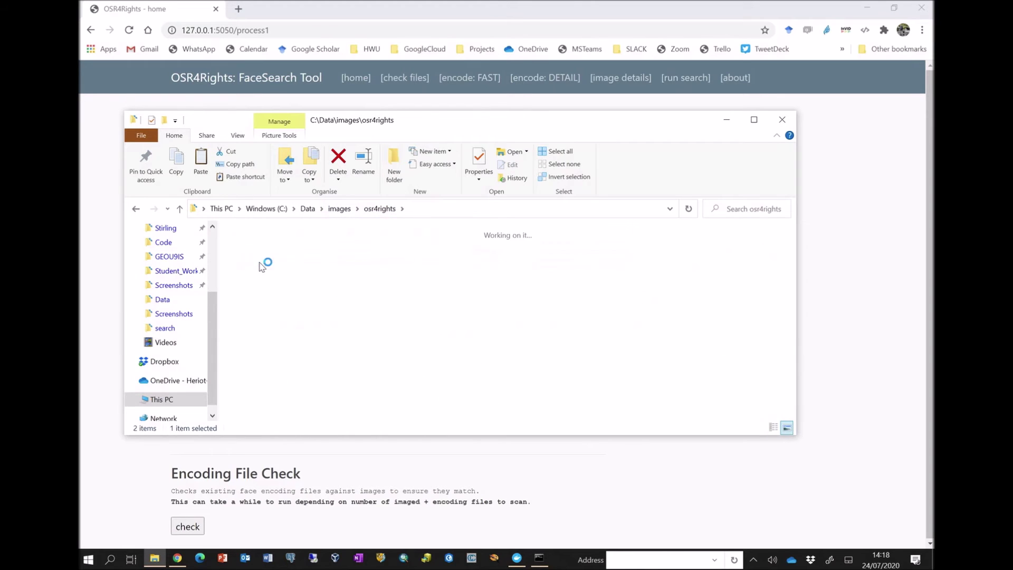
key("ctrl+v")
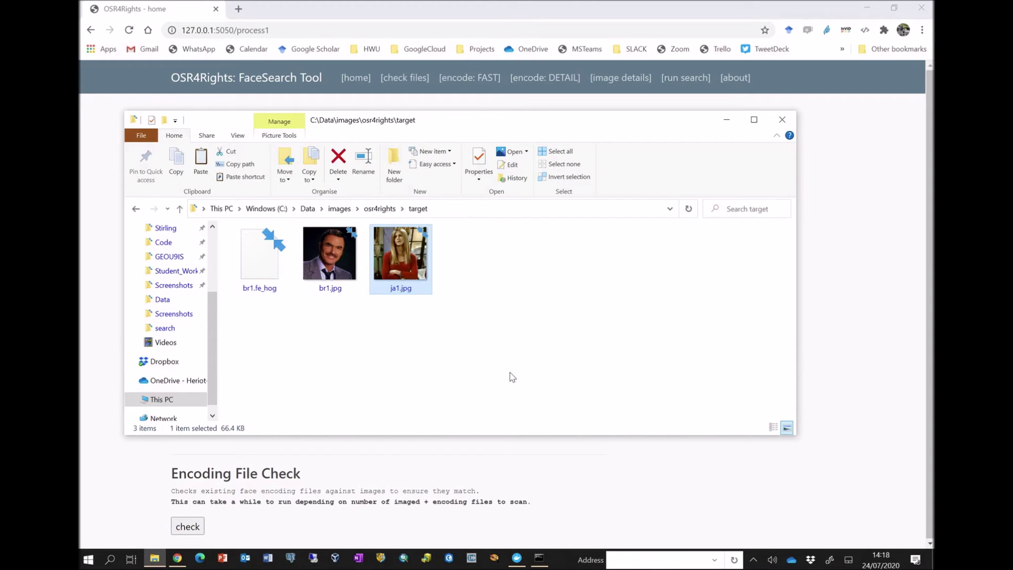
left_click(510, 372)
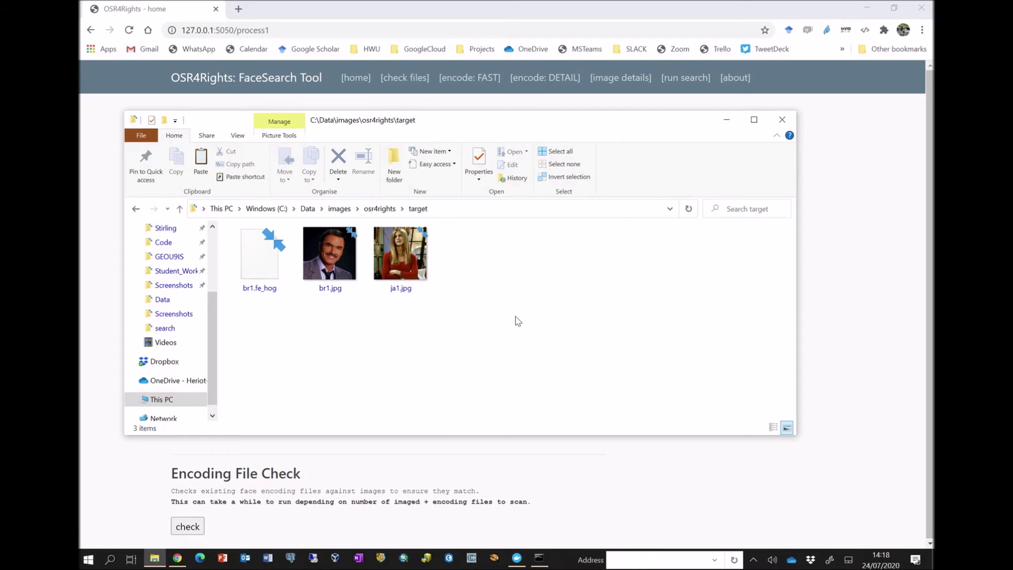
- Return to the face search tool in Chrome, generate the fast encodings again and run the search with the HOG encodings
left_click(633, 14)
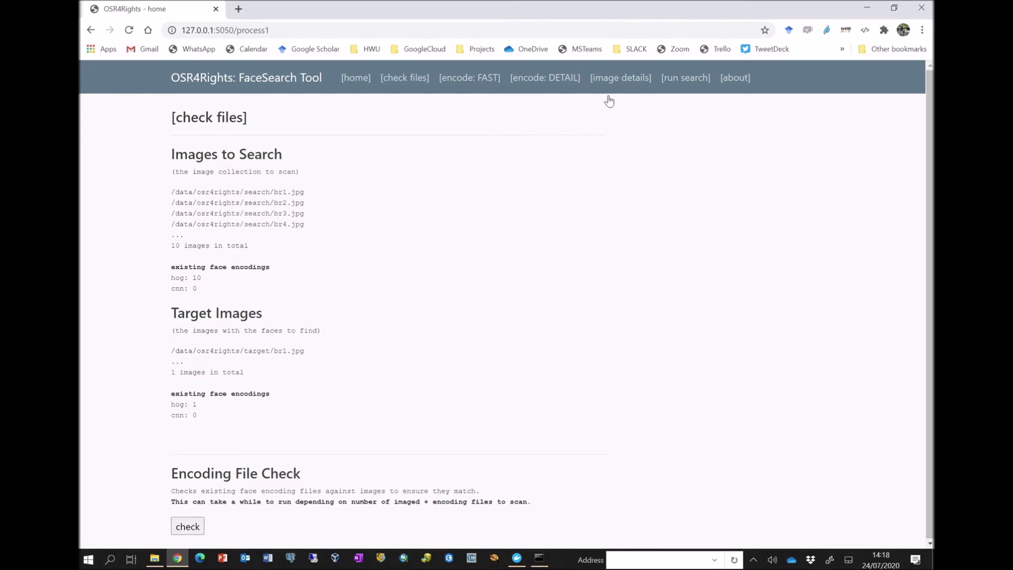
left_click(480, 78)
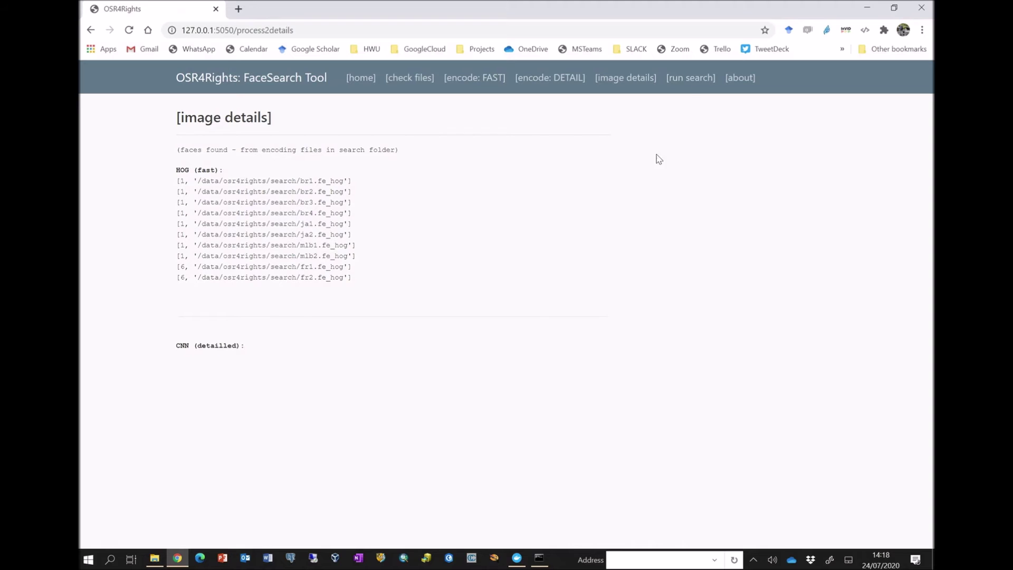
left_click(689, 85)
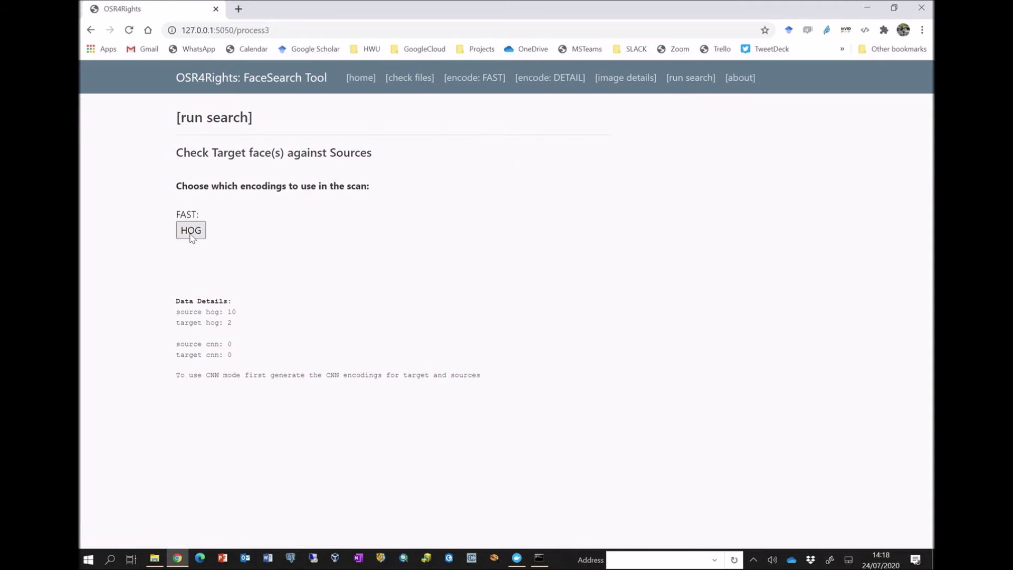
left_click(192, 237)
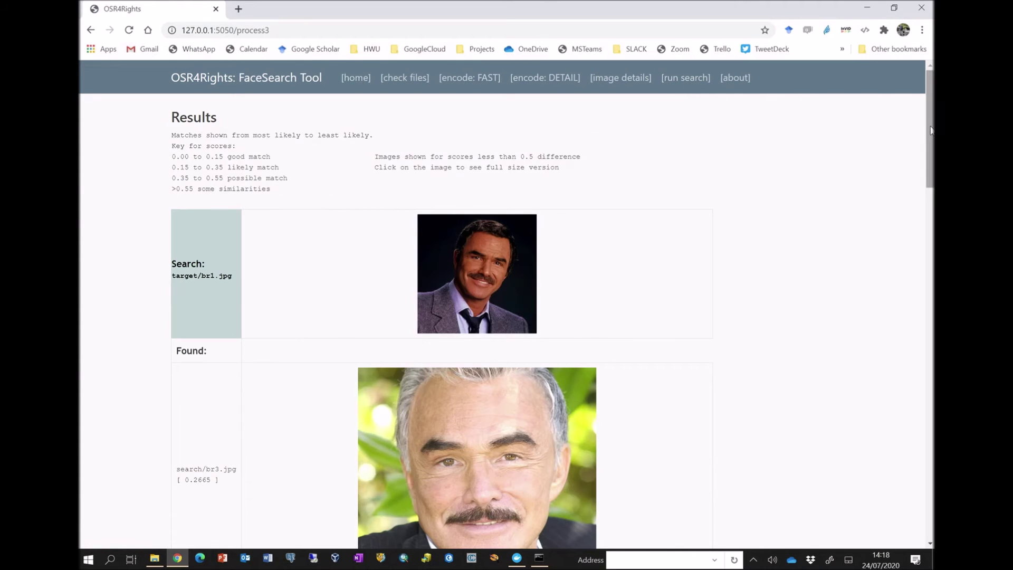
- Look through the HOG matches and scores found for target/ja1.jpg, then return to the start of the results
scroll(930, 159, "down", 1)
scroll(930, 158, "down", 15)
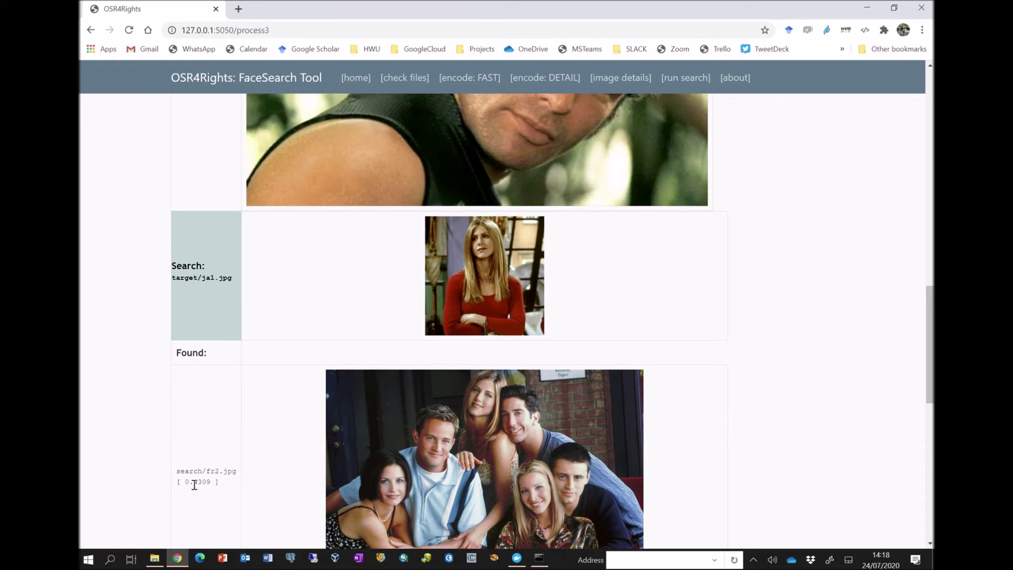
left_click_drag(930, 296, 930, 430)
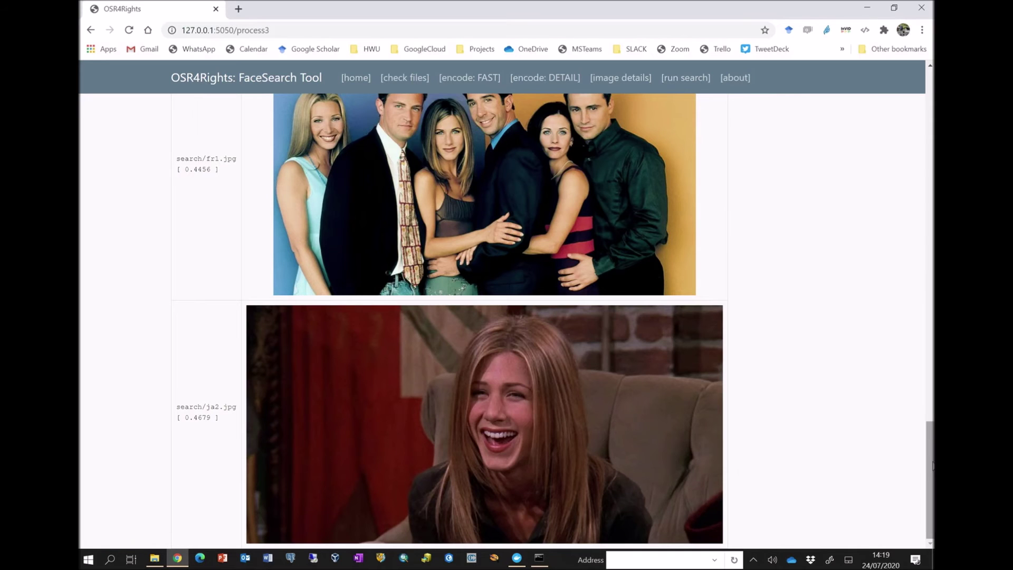
left_click_drag(930, 462, 927, 349)
left_click_drag(931, 411, 929, 158)
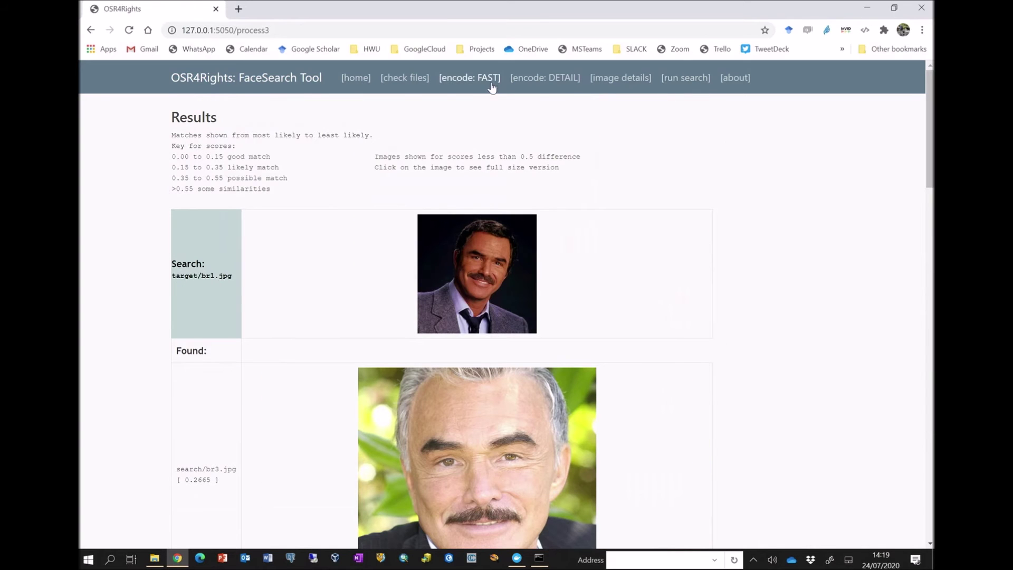
- Open the file check page and examine the existing hog and cnn encoding counts for the search images
left_click(422, 85)
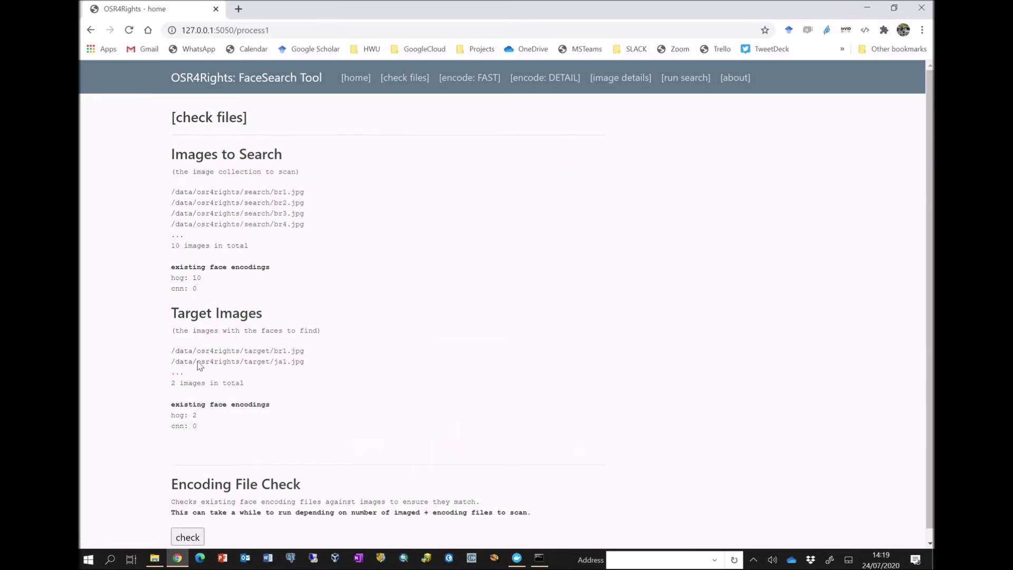
left_click_drag(171, 279, 212, 280)
left_click(180, 294)
left_click_drag(166, 292, 203, 290)
left_click(404, 267)
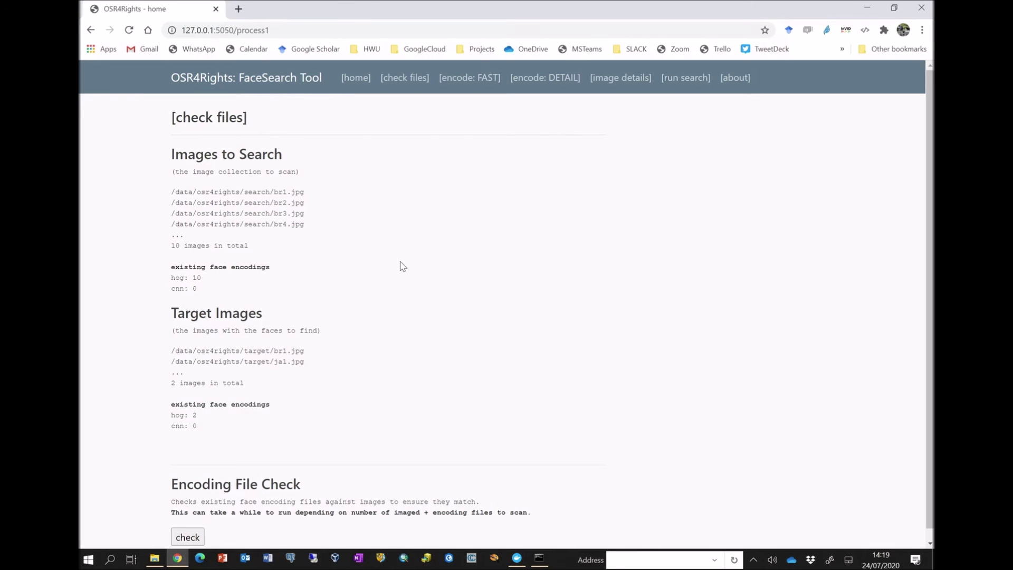
- Generate the detailed encodings, check the source and target cnn counts, and run the search with the CNN encodings
left_click(555, 79)
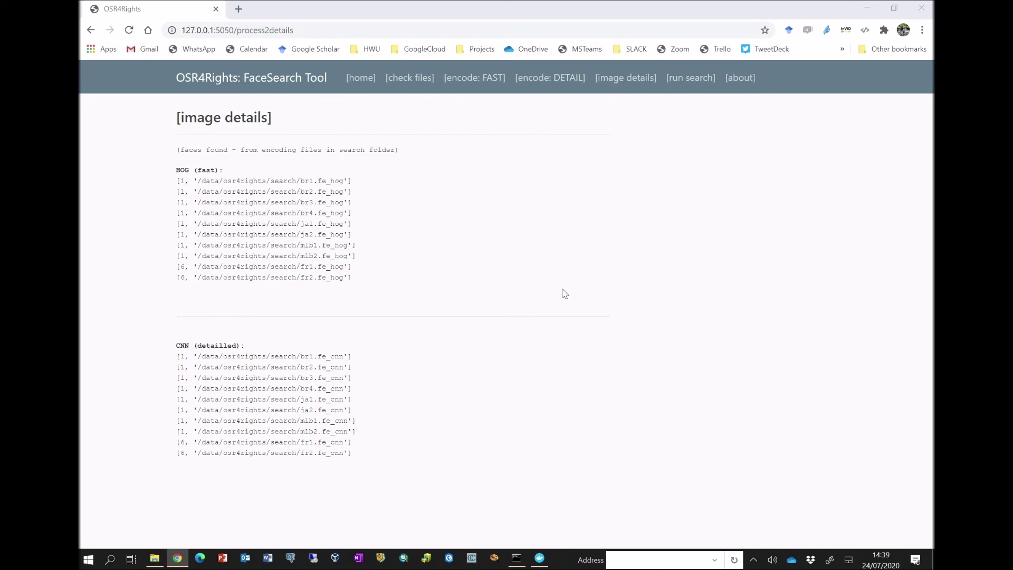
left_click(678, 86)
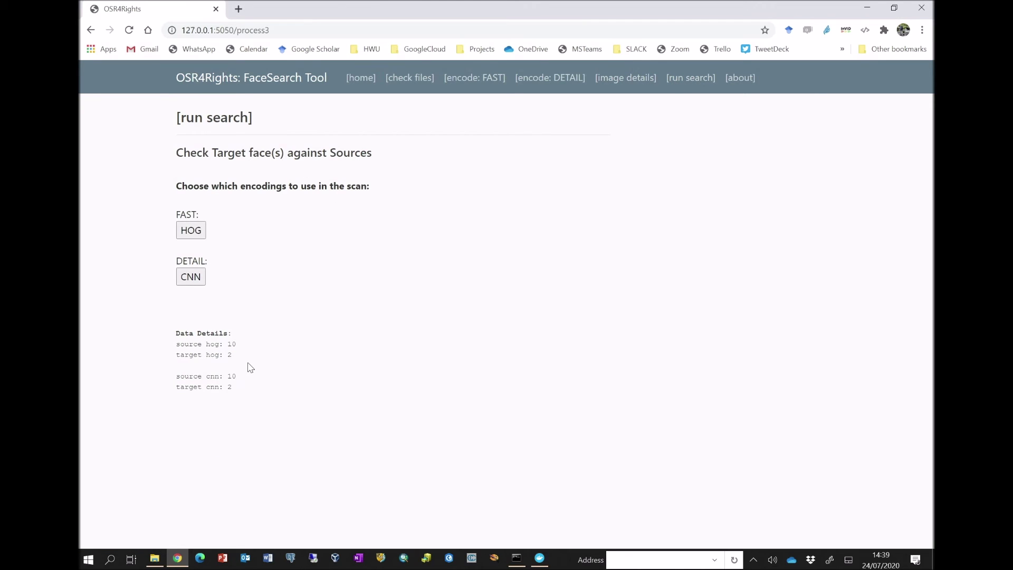
left_click_drag(177, 377, 244, 379)
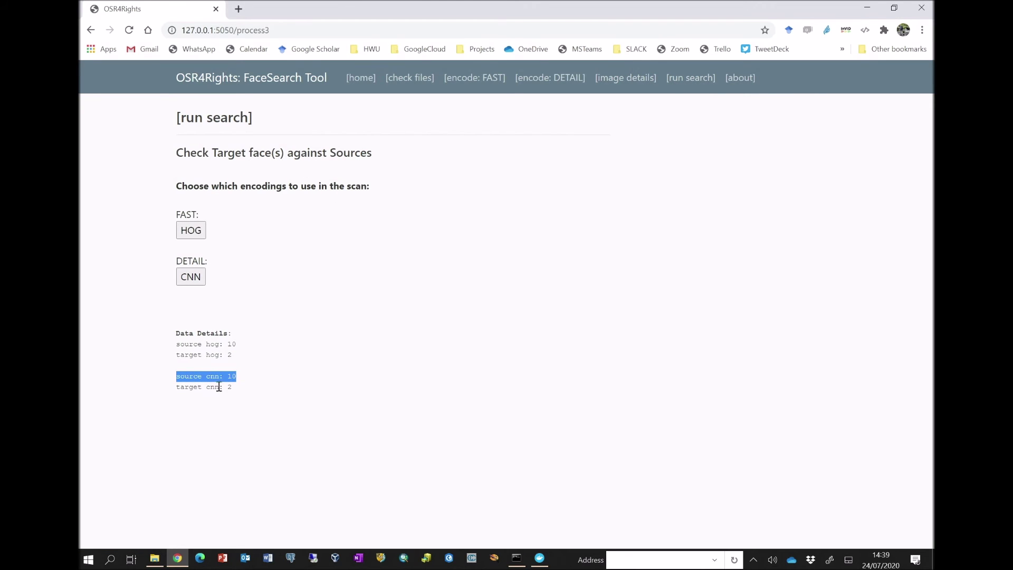
left_click_drag(178, 388, 237, 389)
left_click(253, 294)
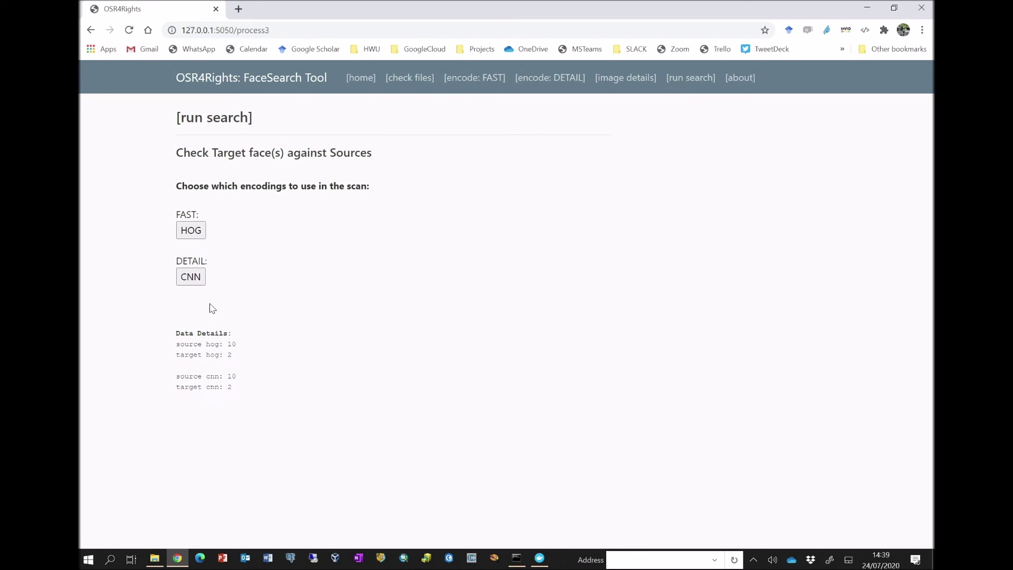
left_click(191, 279)
left_click(187, 278)
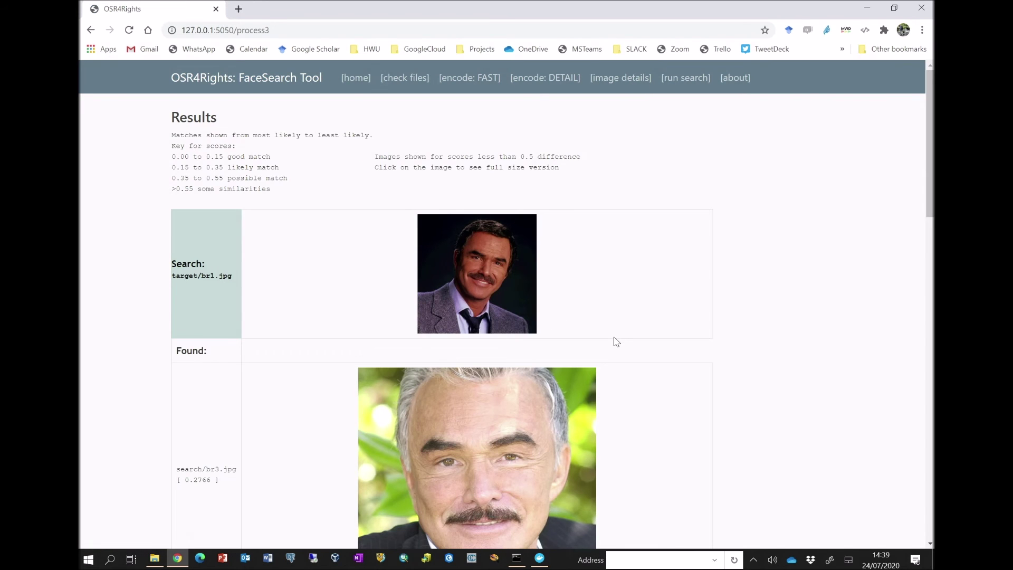
- Examine the CNN match scores for target/br1.jpg, down to the one for search/br4.jpg
scroll(617, 341, "down", 1)
scroll(617, 341, "down", 4)
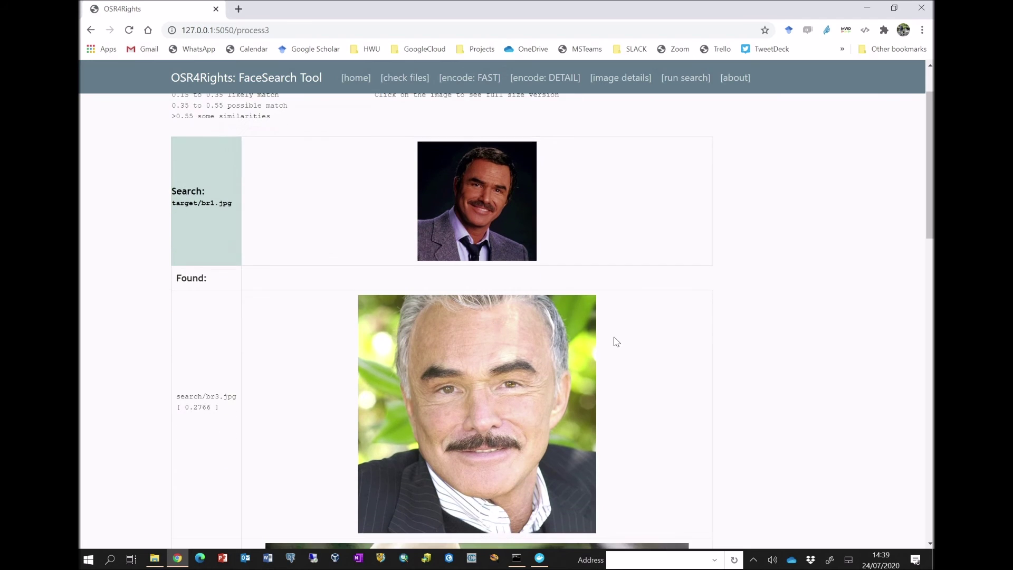
scroll(617, 341, "down", 5)
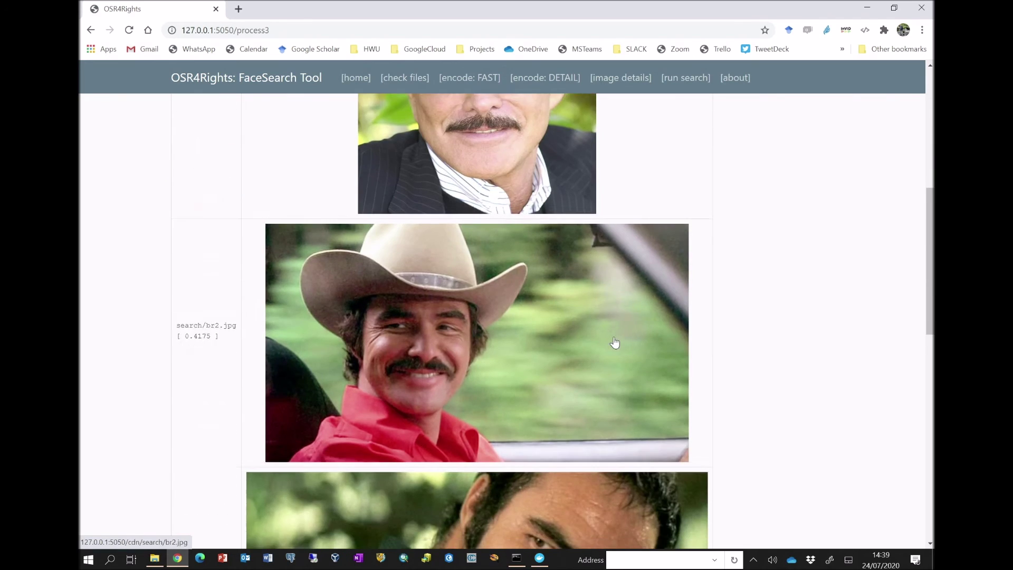
scroll(182, 491, "down", 1)
left_click_drag(185, 463, 219, 464)
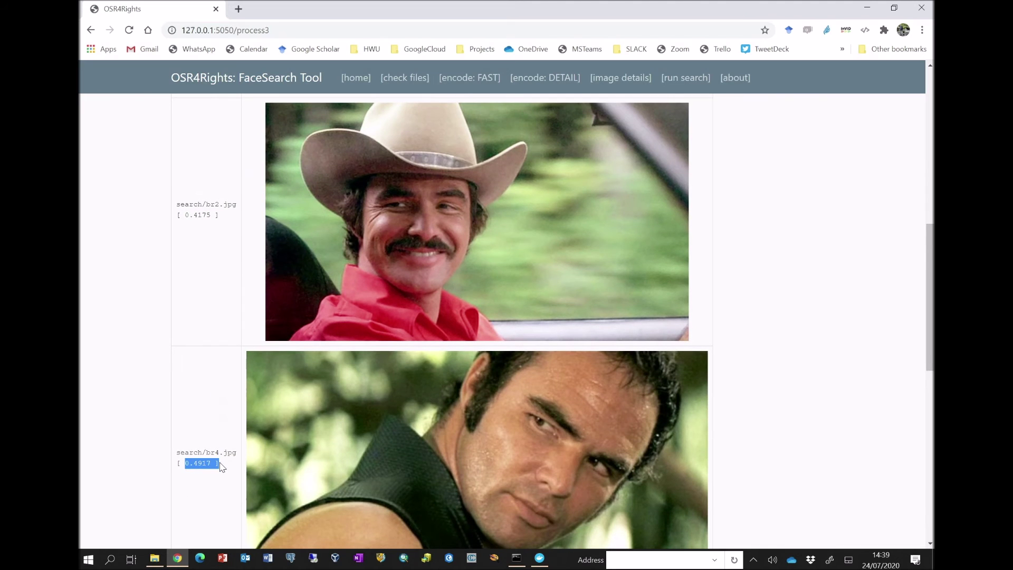
left_click(798, 475)
- Look through the CNN matches found for target/ja1.jpg, from search/fr2.jpg to search/ja2.jpg
scroll(798, 475, "down", 5)
scroll(800, 475, "down", 3)
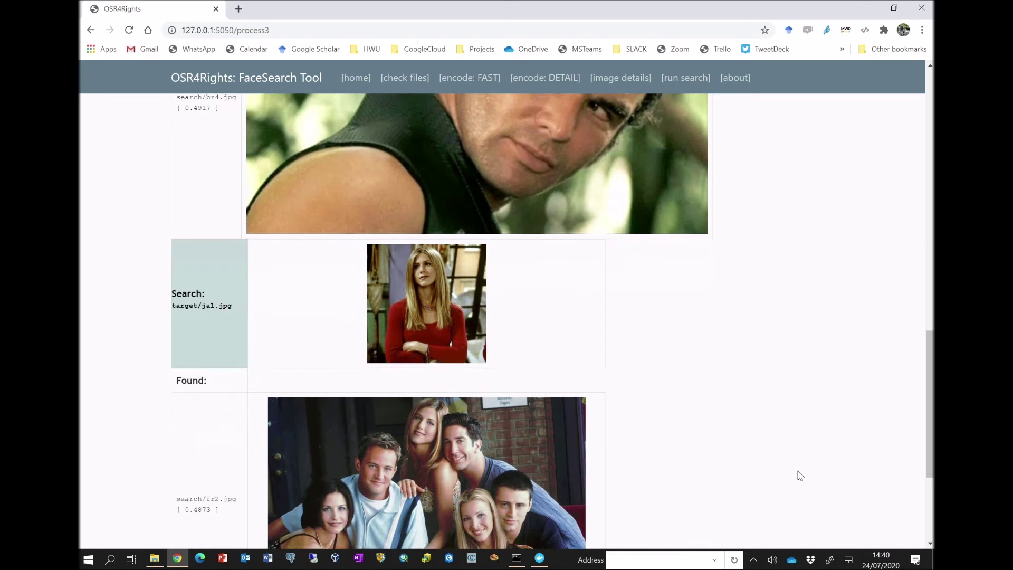
scroll(798, 474, "down", 1)
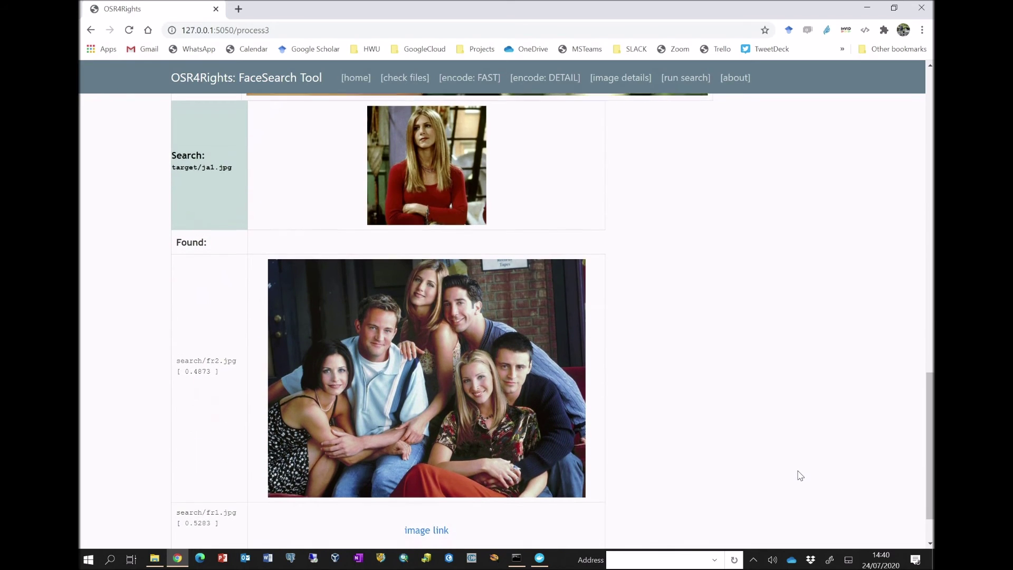
right_click(798, 473)
left_click(708, 341)
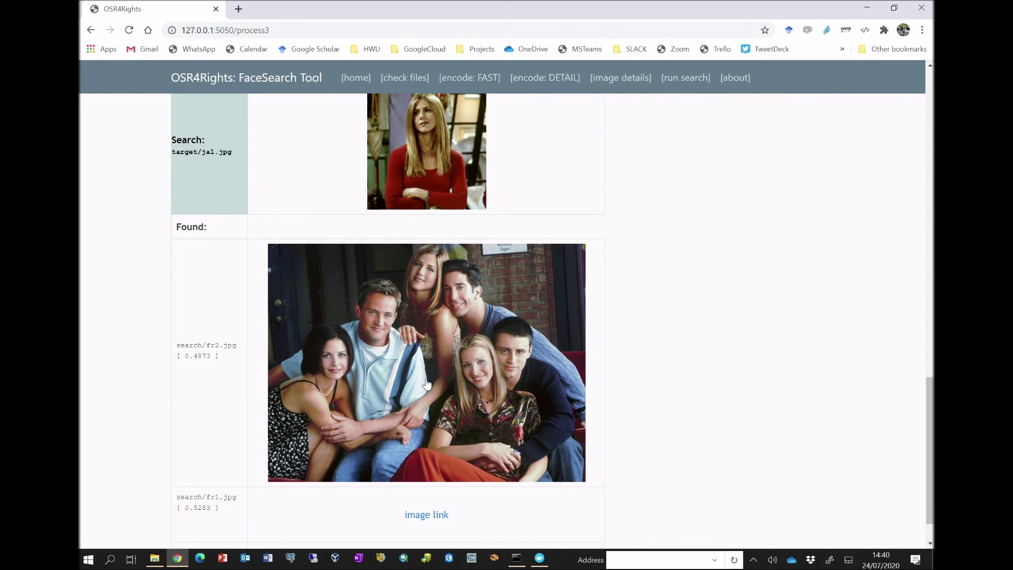
scroll(654, 429, "down", 1)
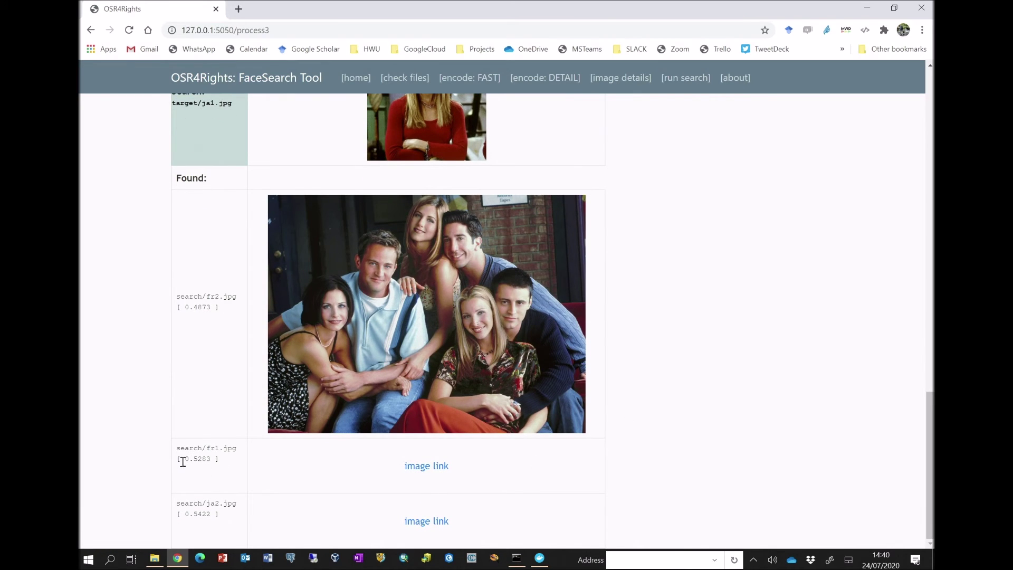
- Check the CNN score of search/fr1.jpg, view its linked image at full size and return to the results
left_click_drag(181, 459, 225, 461)
left_click(300, 465)
left_click(427, 466)
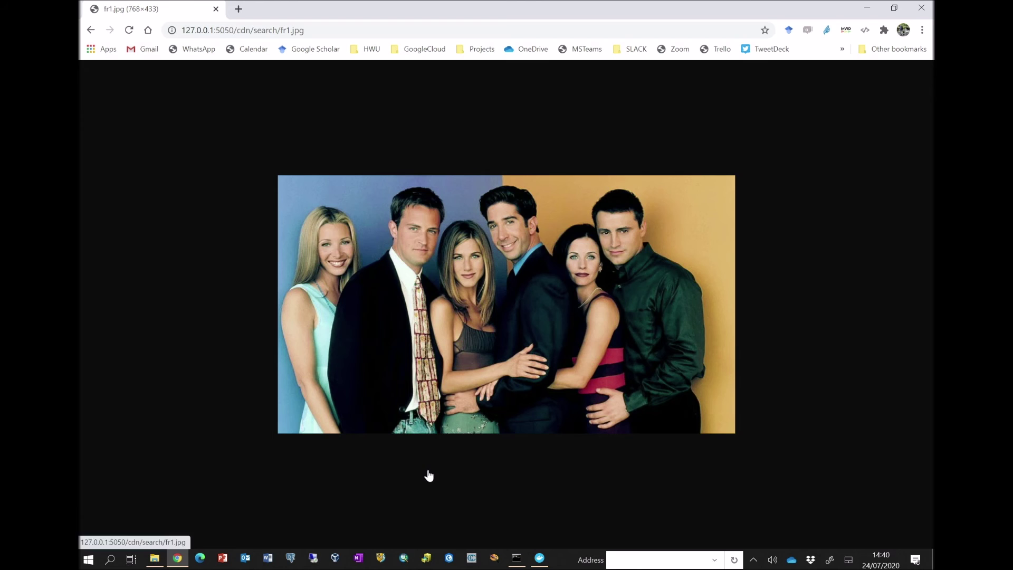
left_click(90, 30)
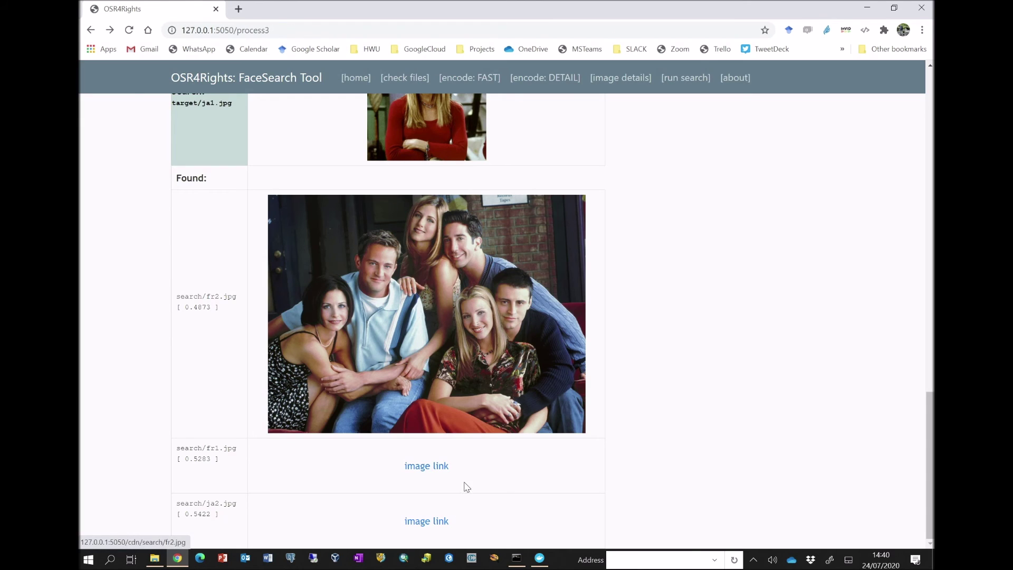
- View the linked search/ja2.jpg match at full size, return to the results and compare the target/ja1.jpg matches
left_click(434, 522)
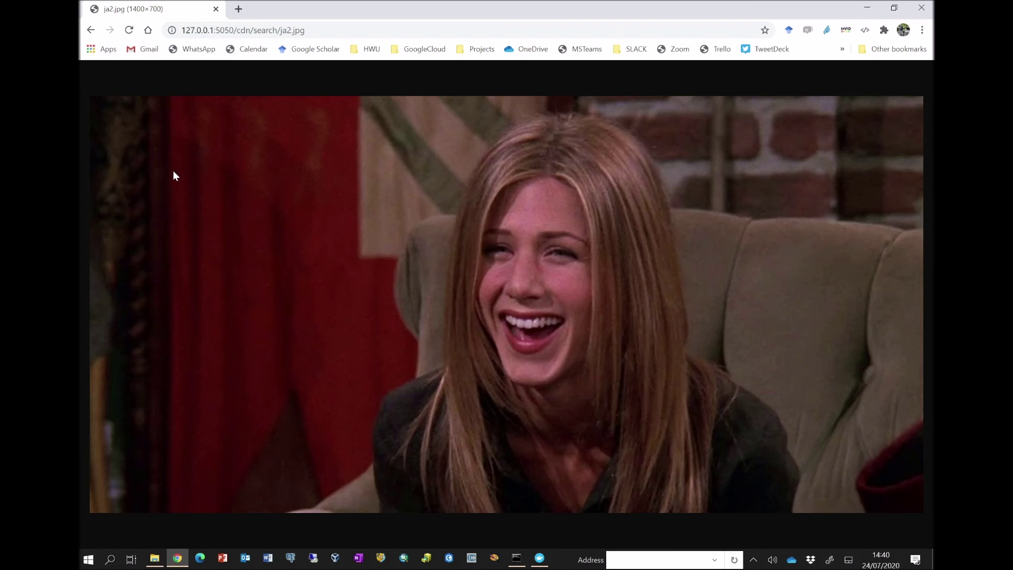
left_click(90, 30)
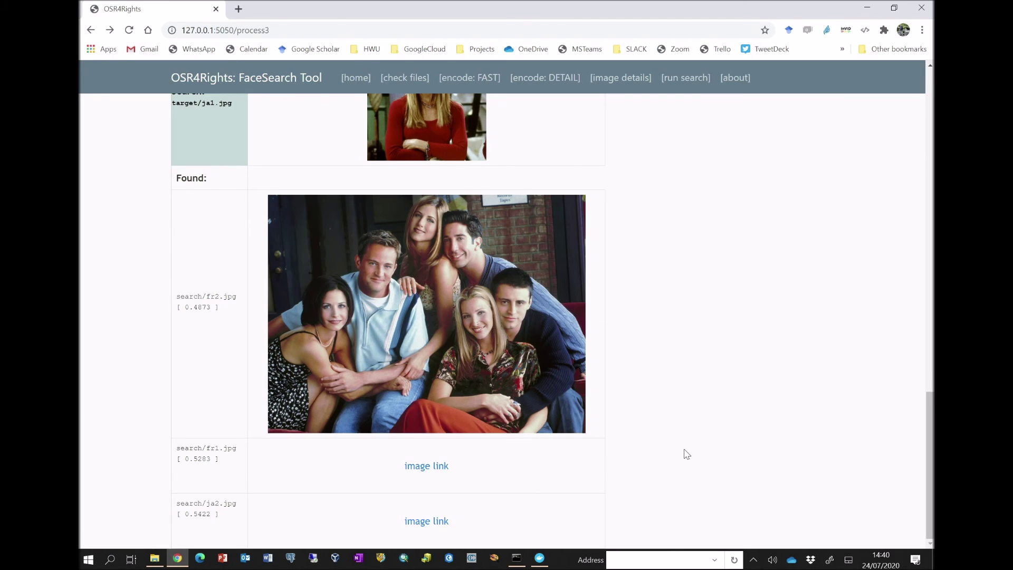
scroll(717, 294, "up", 2)
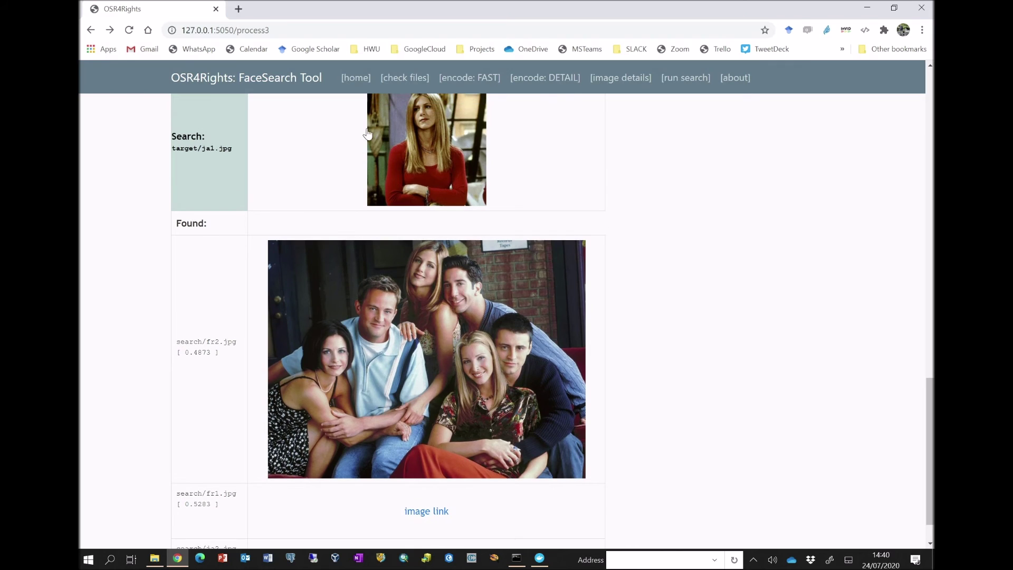
scroll(663, 425, "down", 1)
scroll(491, 502, "down", 1)
scroll(499, 505, "down", 1)
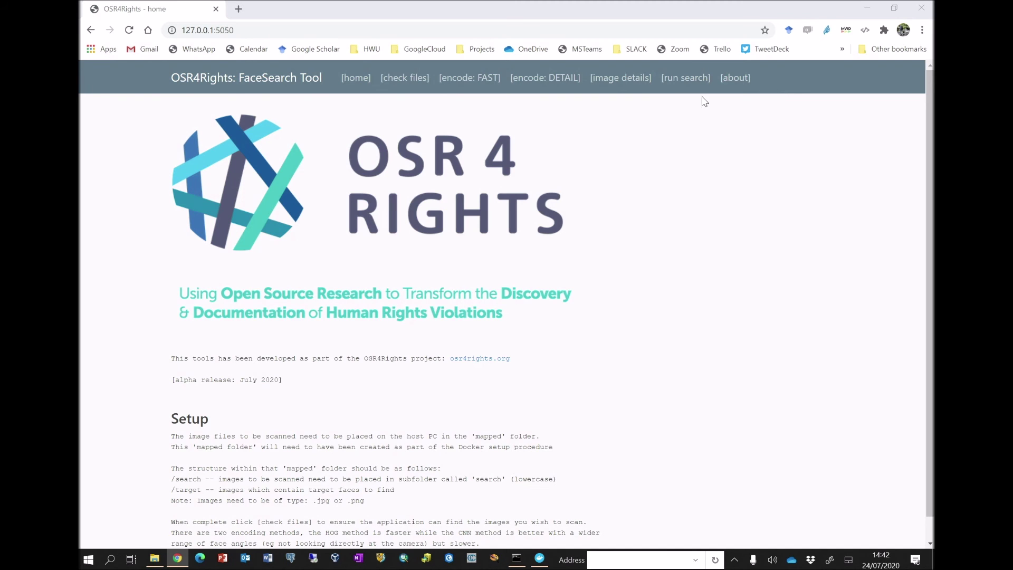
- Read through the tool's about page and turn CNN small face detection off
left_click(735, 77)
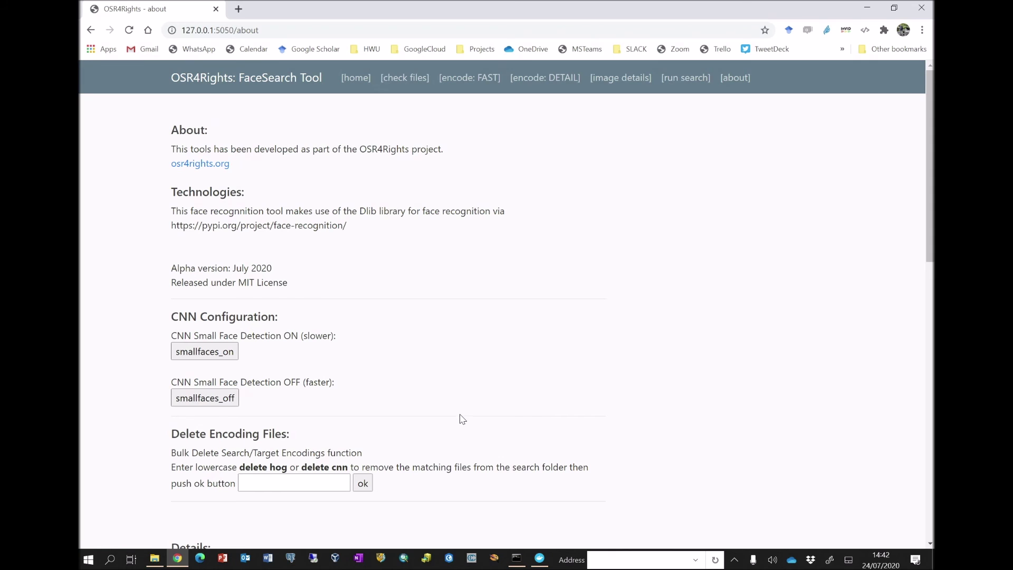
scroll(460, 416, "down", 1)
scroll(461, 416, "down", 3)
scroll(460, 416, "up", 1)
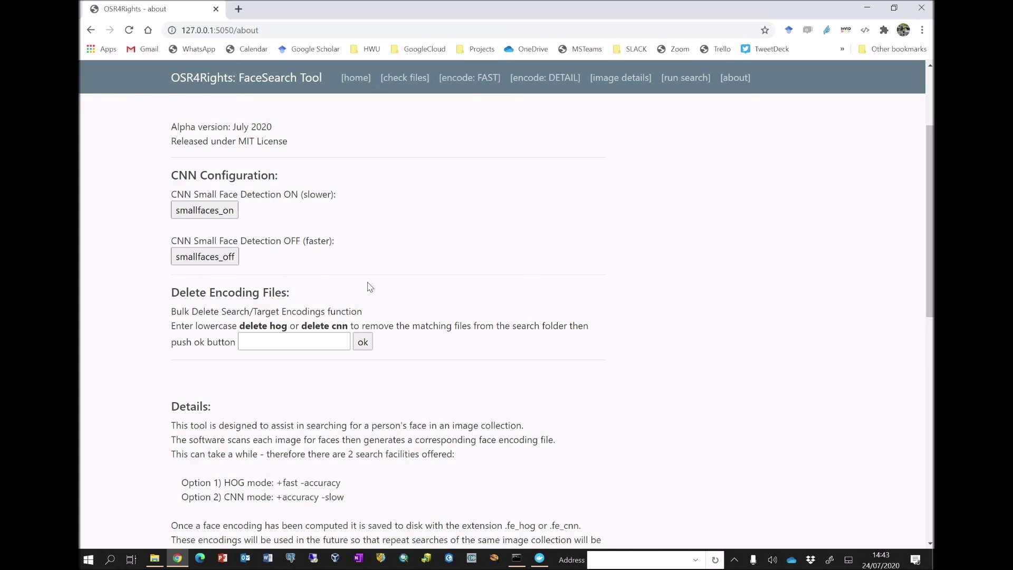
left_click(220, 258)
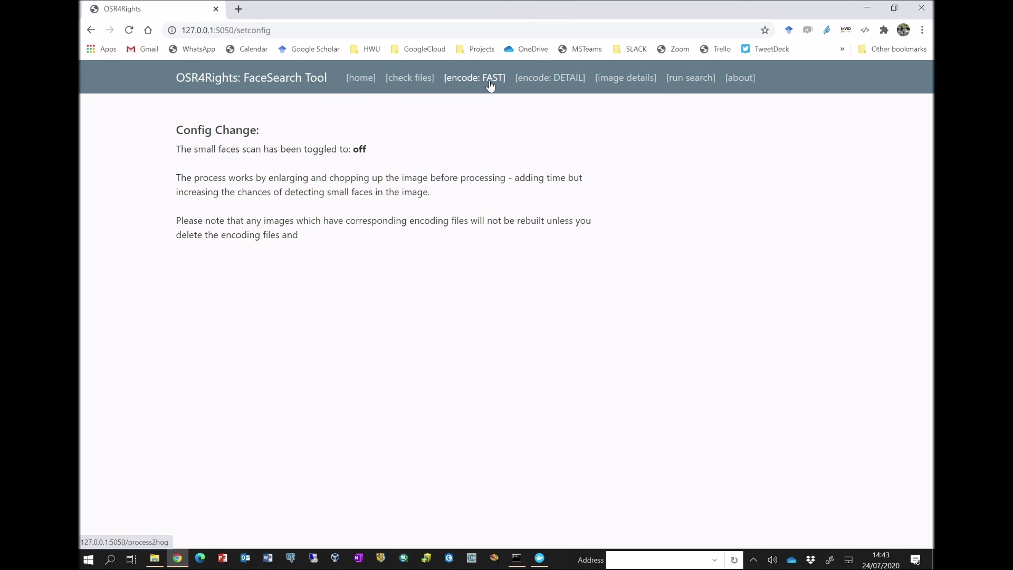
- Compare the faces found per image in the HOG and CNN encoding files of the search folder
left_click(559, 85)
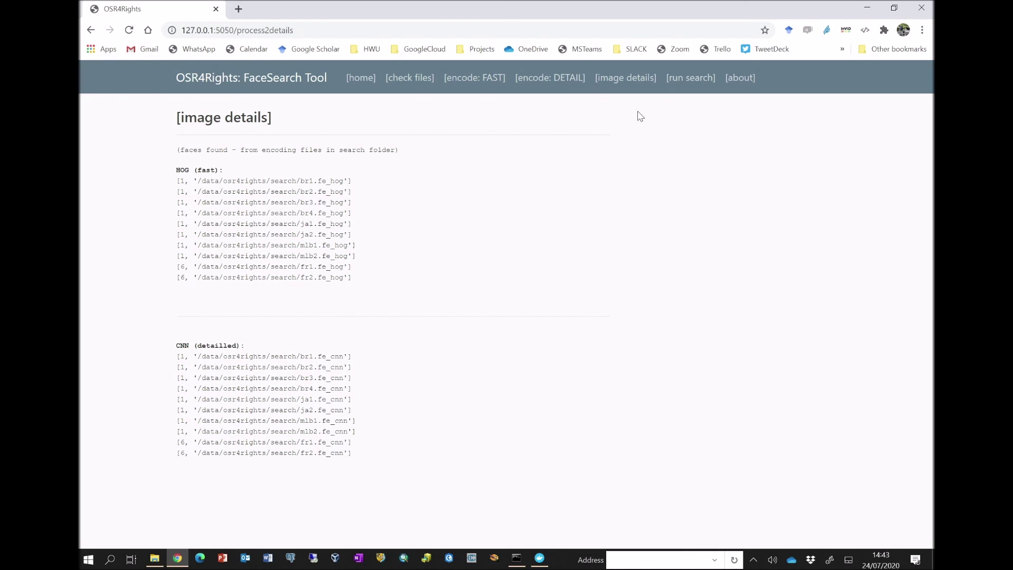
left_click(740, 79)
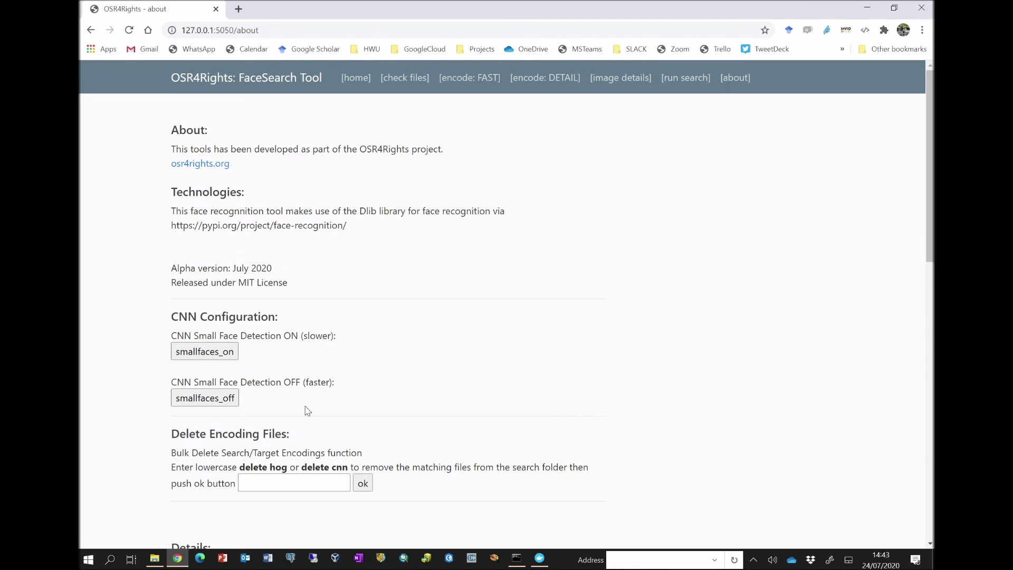
left_click(621, 78)
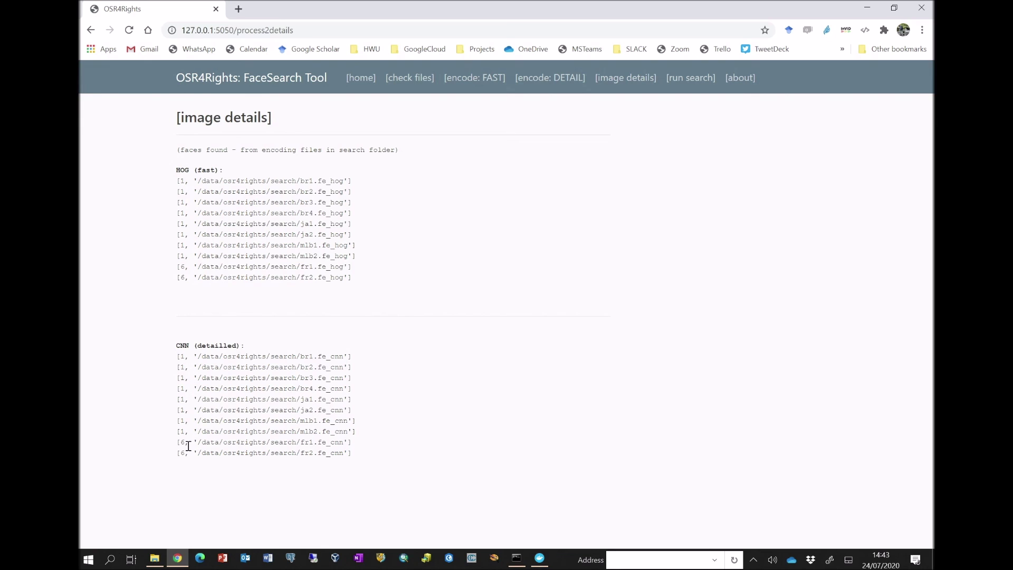
- Turn CNN small face detection on and bulk-remove the CNN encoding files with the command delete cnn
left_click(738, 83)
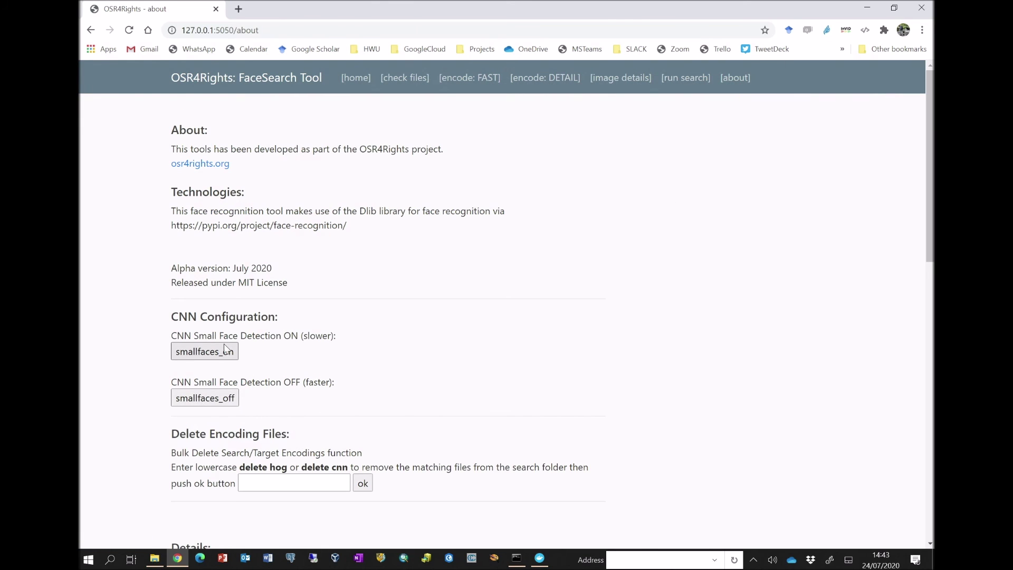
left_click(204, 351)
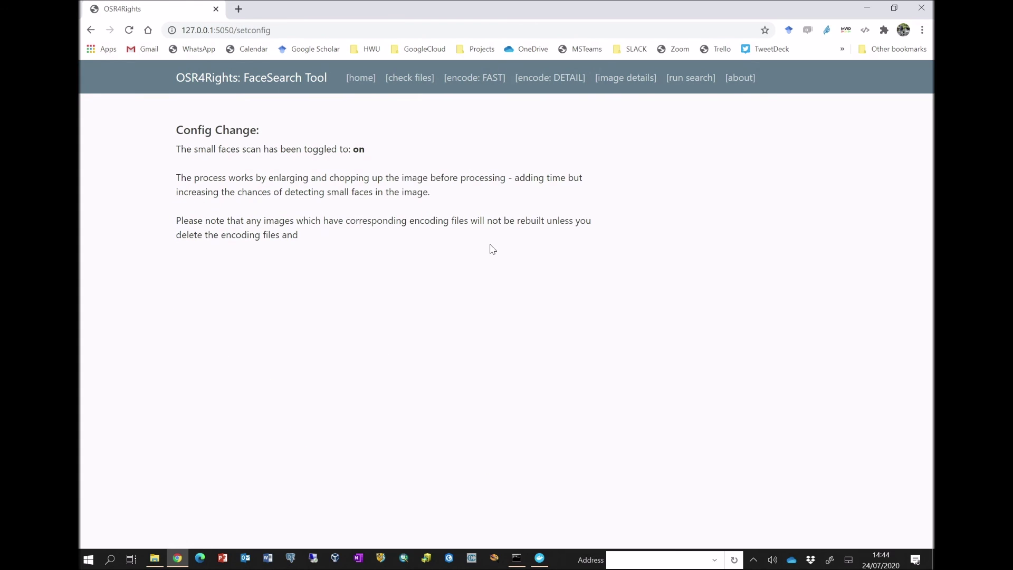
left_click(752, 75)
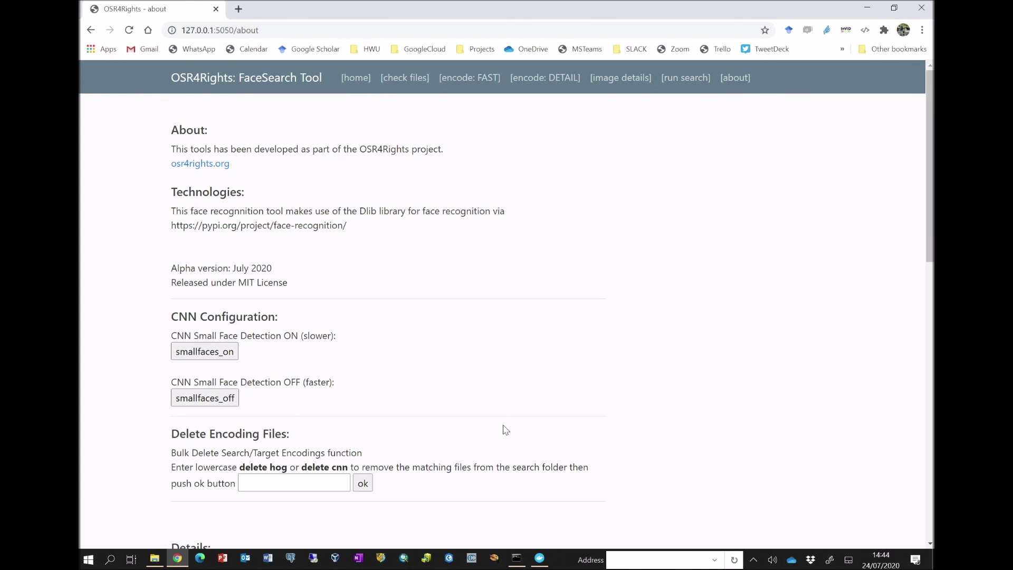
left_click(306, 487)
type("dele")
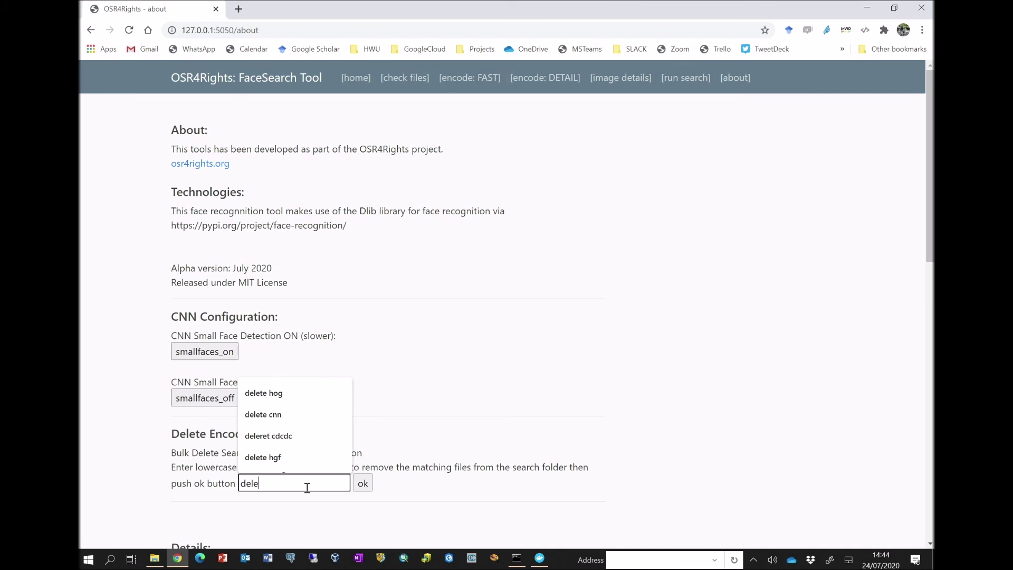
type("te cnn")
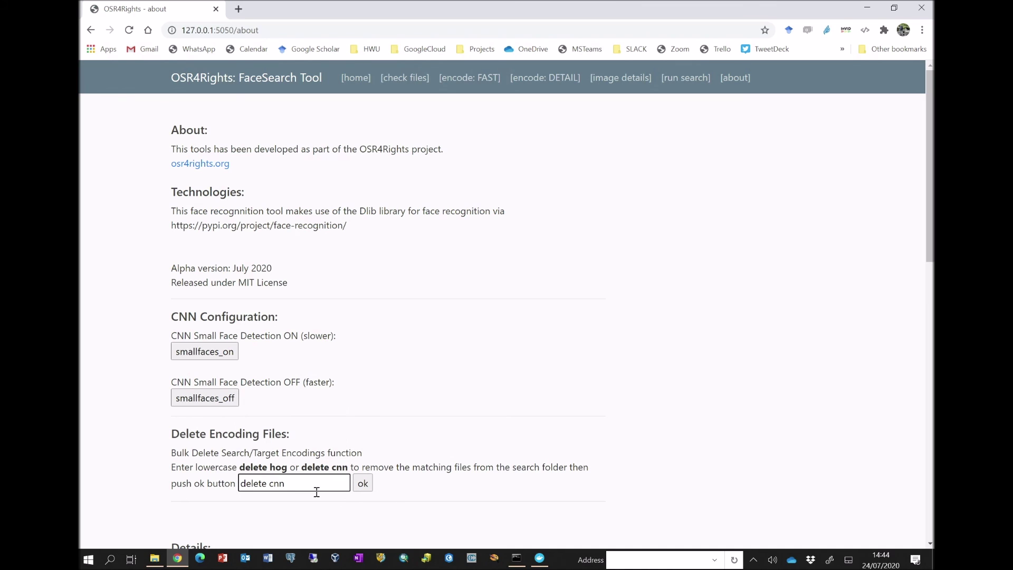
left_click(363, 490)
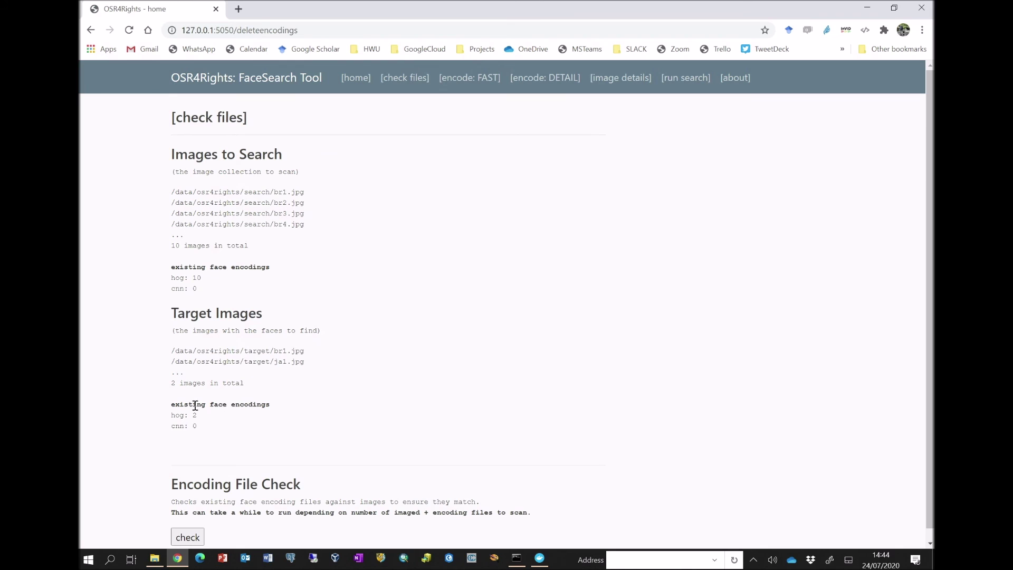
- Check the search and target cnn encoding counts and look in the target folder for remaining encoding files
left_click_drag(170, 426, 199, 426)
left_click_drag(170, 290, 209, 291)
left_click(159, 560)
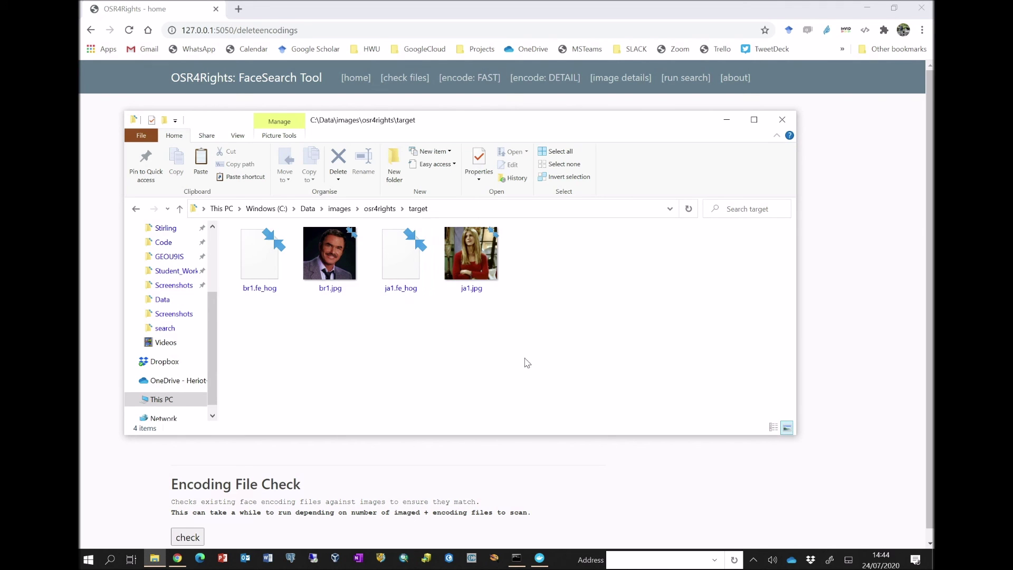
left_click(837, 341)
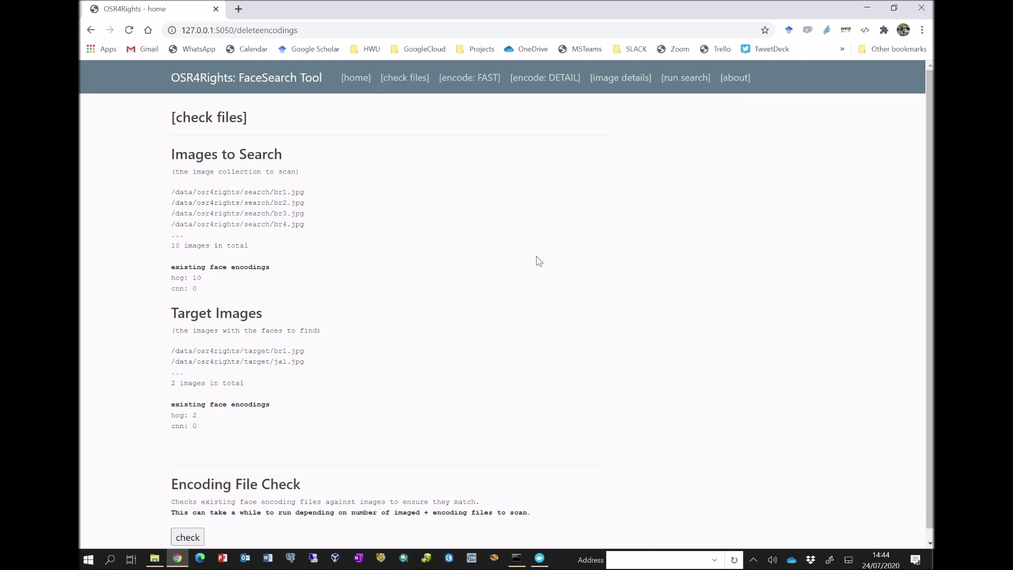
- Run the encoding file check and read how many files were scanned and whether the encodings match their images
left_click(734, 79)
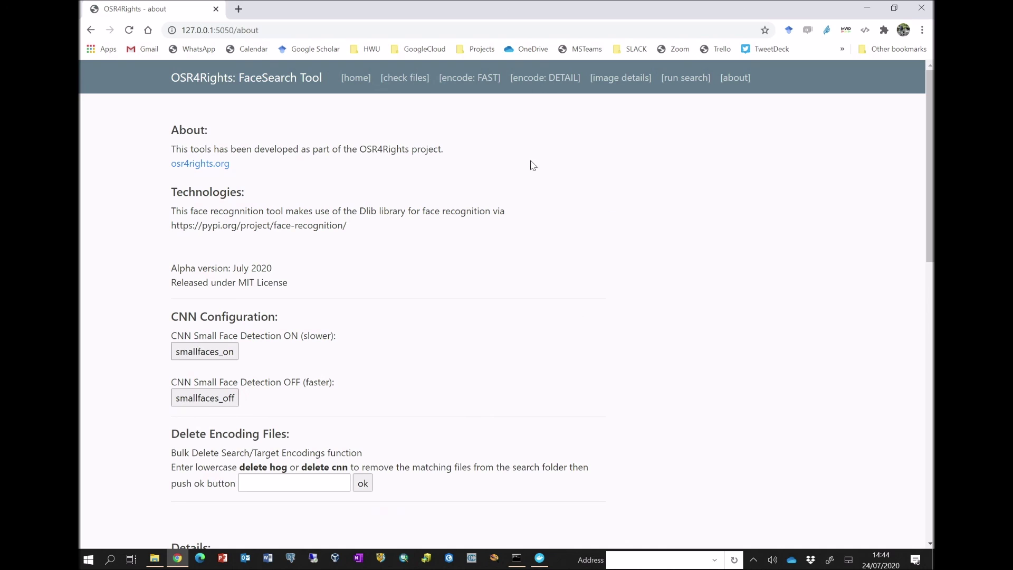
left_click(405, 83)
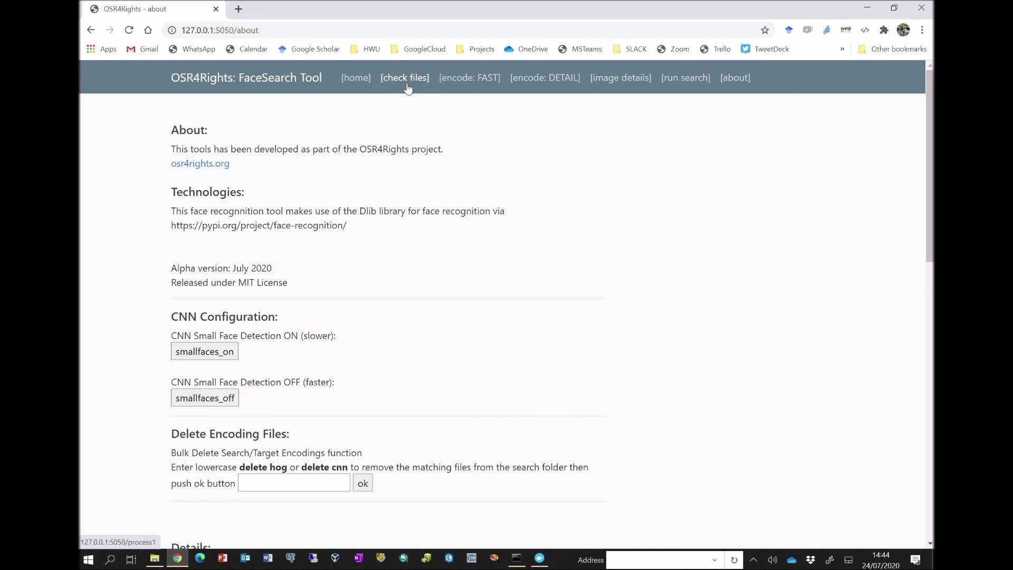
scroll(431, 259, "down", 1)
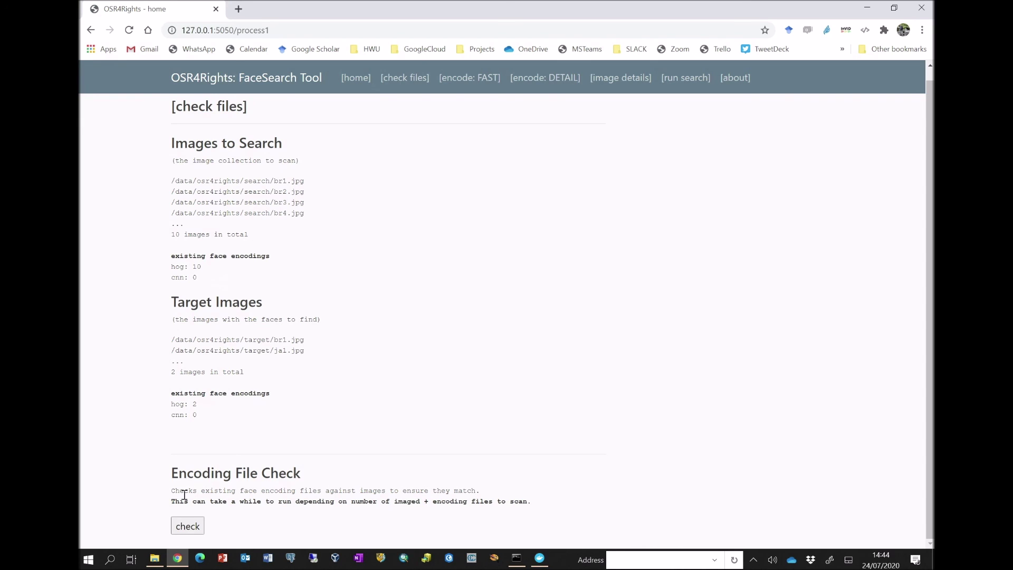
left_click(193, 526)
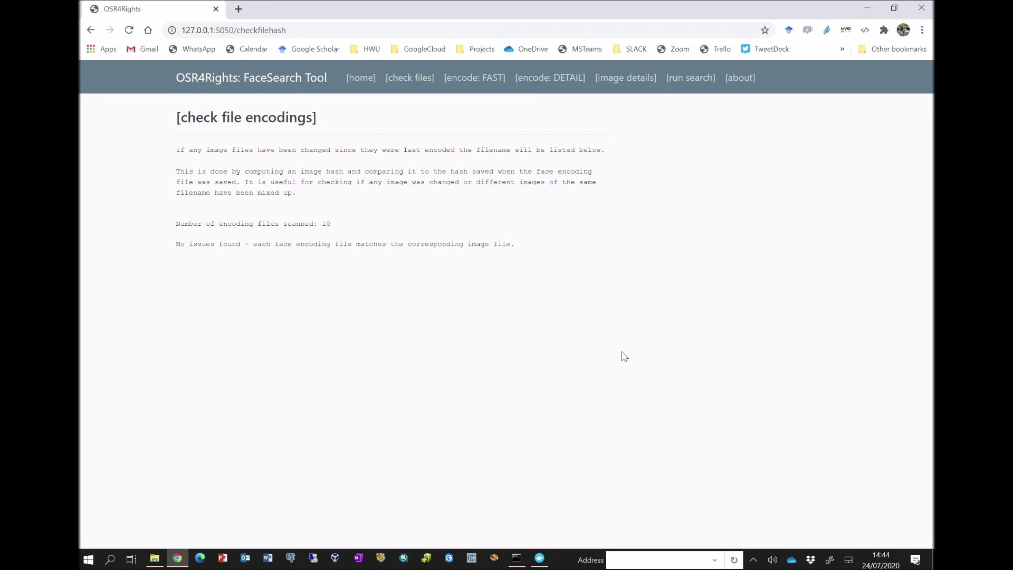
left_click_drag(305, 226, 341, 223)
left_click_drag(179, 242, 389, 255)
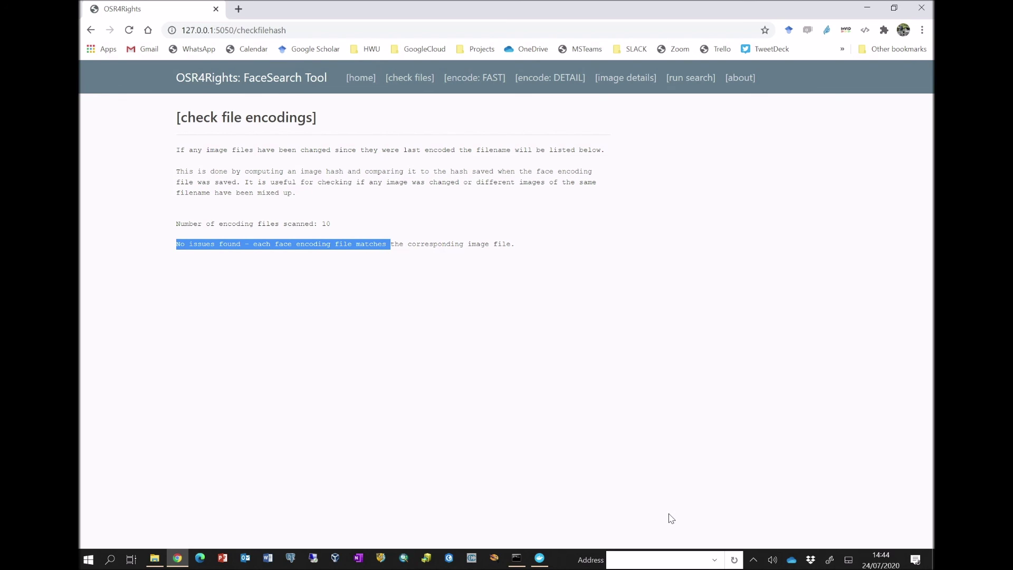
- Switch to File Explorer, go to the osr4rights search folder and select br1.jpg
left_click(155, 559)
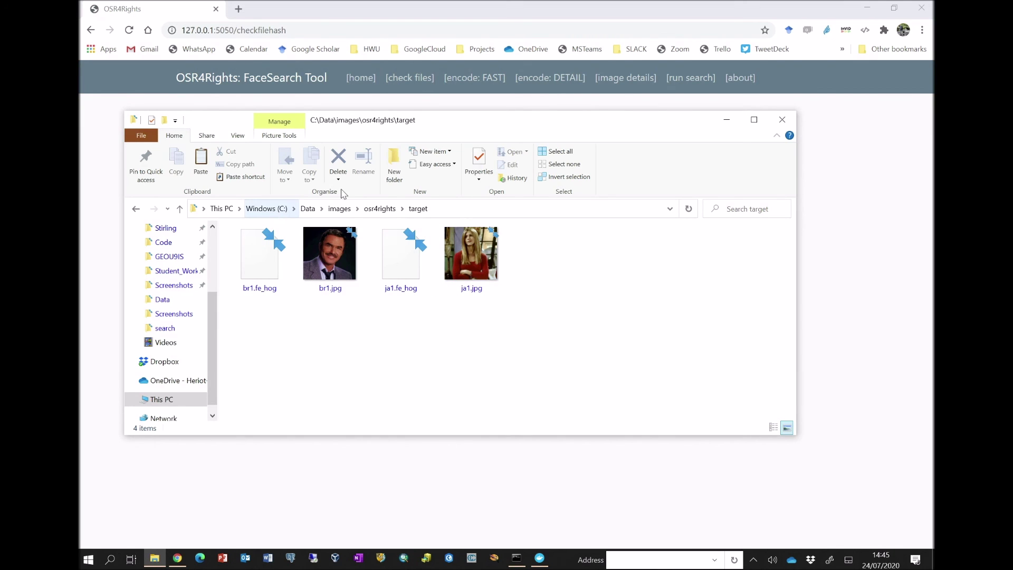
left_click(379, 208)
left_click(275, 249)
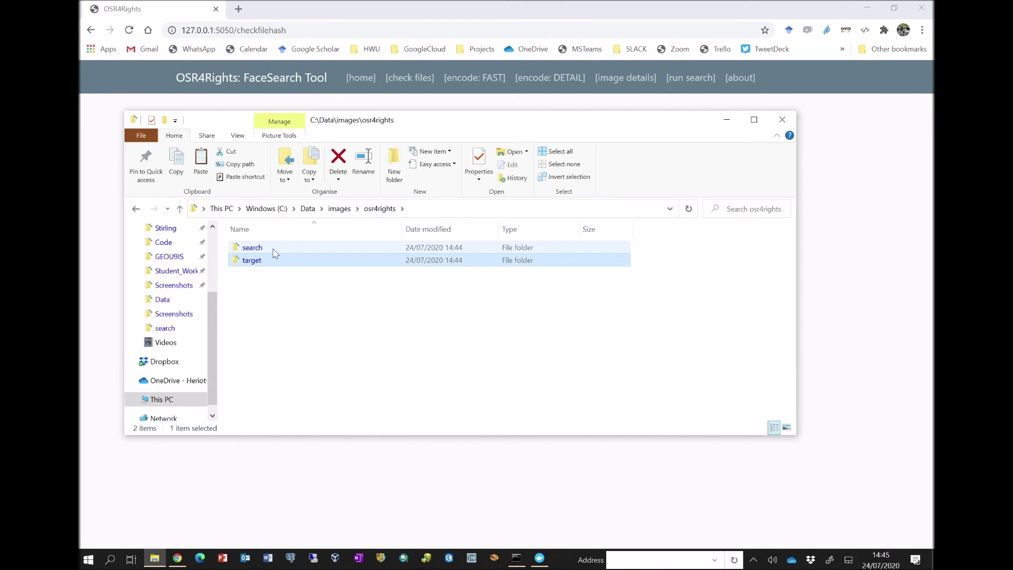
double_click(275, 250)
double_click(339, 263)
right_click(338, 260)
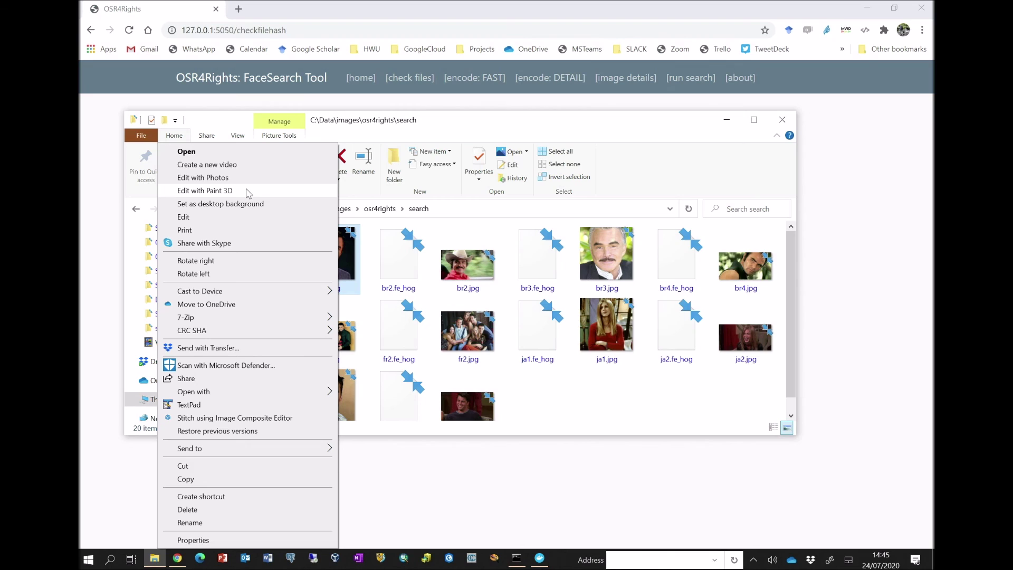
left_click(444, 461)
- Launch Paint Shop Pro and open br1.jpg from the search folder in it
left_click(494, 558)
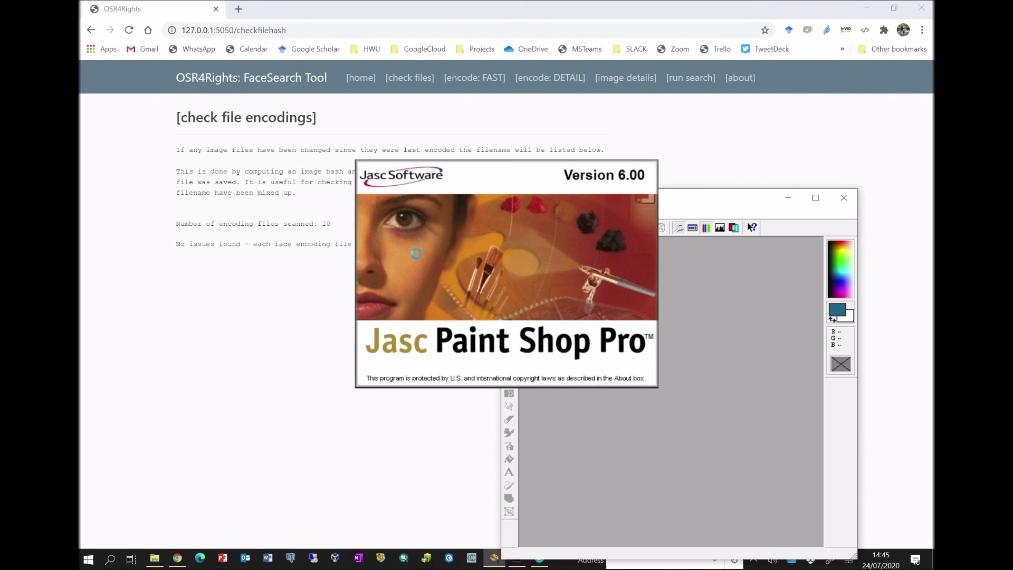
left_click(154, 559)
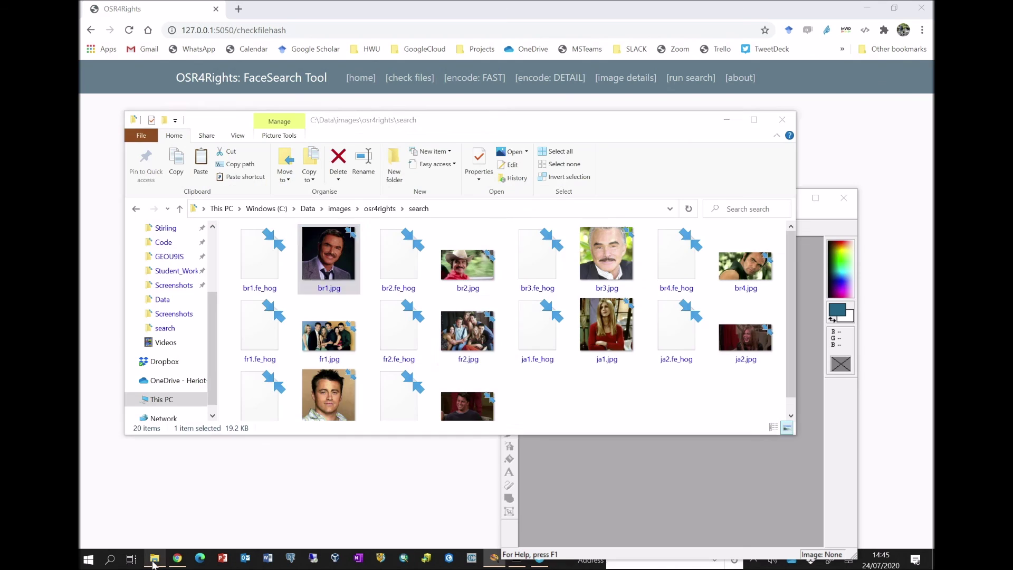
left_click_drag(334, 266, 701, 459)
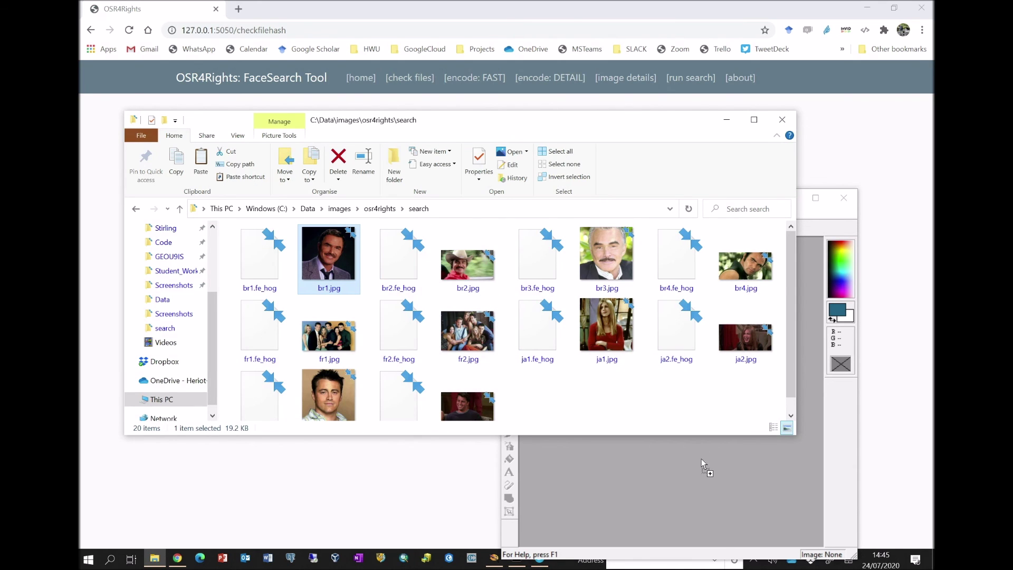
left_click_drag(652, 508, 732, 489)
left_click(791, 497)
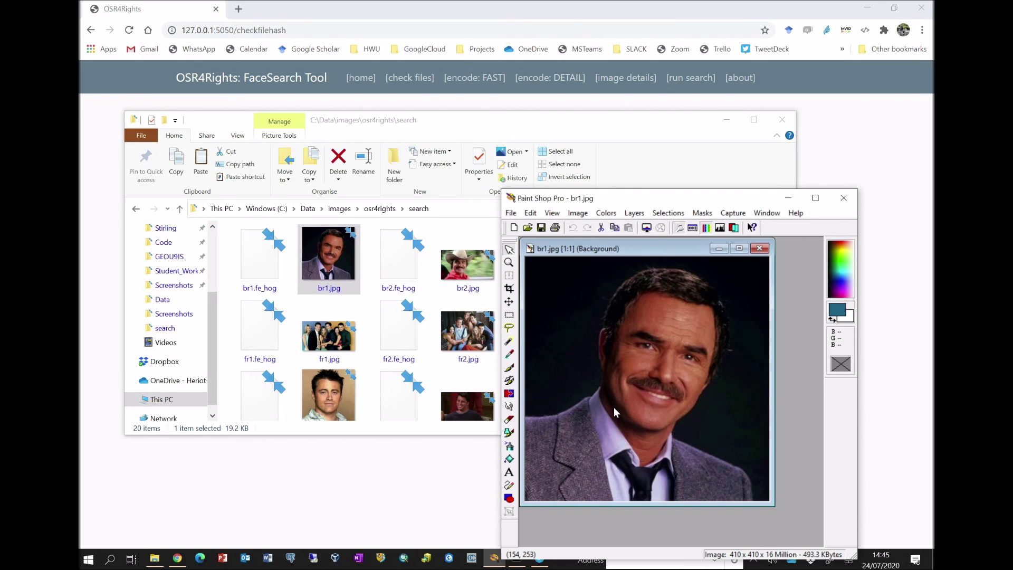
- Paint a wavy blue stroke across the face in br1.jpg, save the image and close Paint Shop Pro
mouse_move(551, 291)
left_mouse_down()
mouse_move(564, 283)
mouse_move(649, 364)
mouse_move(718, 397)
left_mouse_up()
left_click(541, 227)
left_click(760, 249)
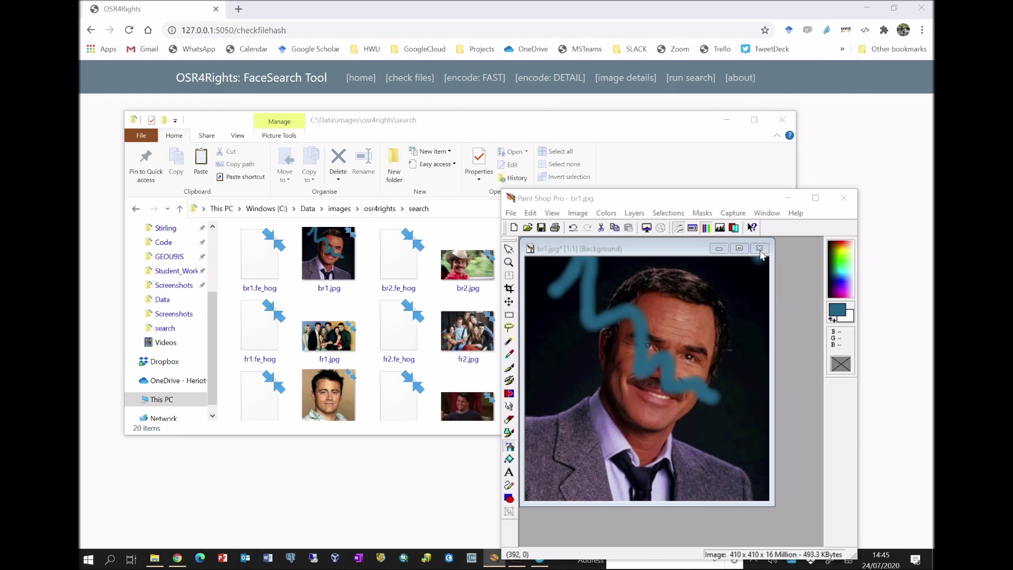
left_click(633, 407)
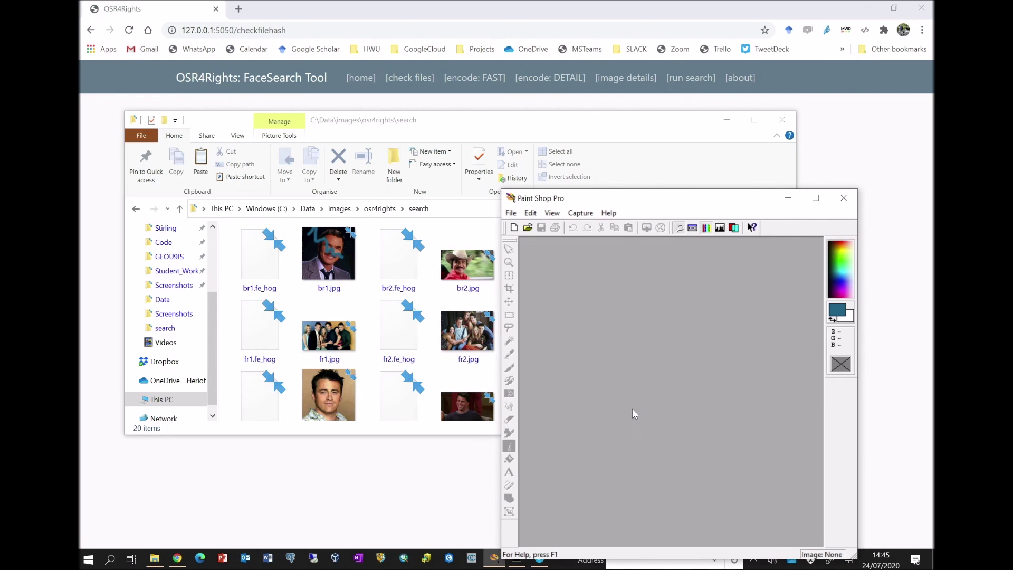
left_click(844, 200)
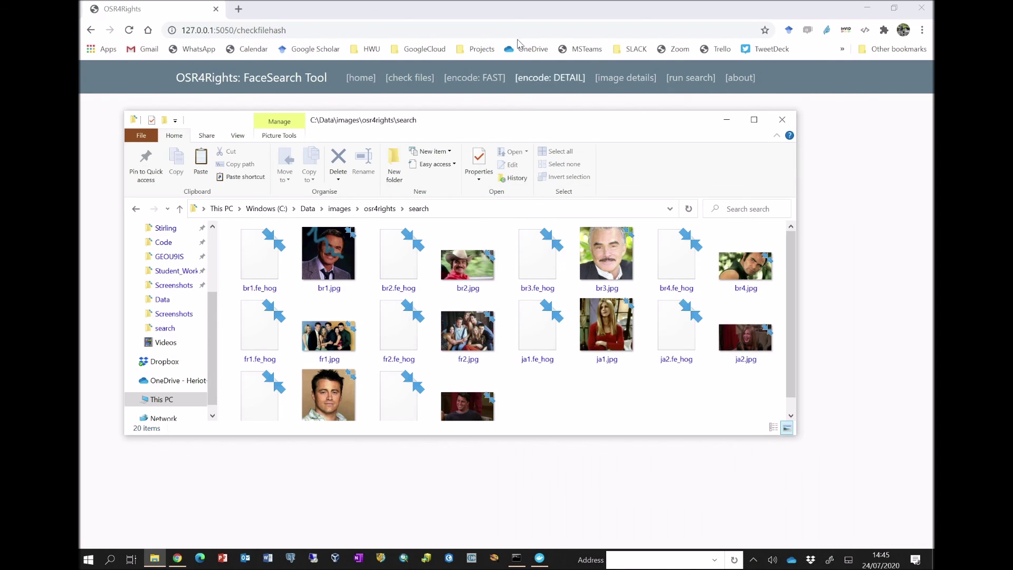
- Return to the browser, rerun the encoding file check, review the files with differences and go back to the home page
left_click(531, 12)
left_click(416, 83)
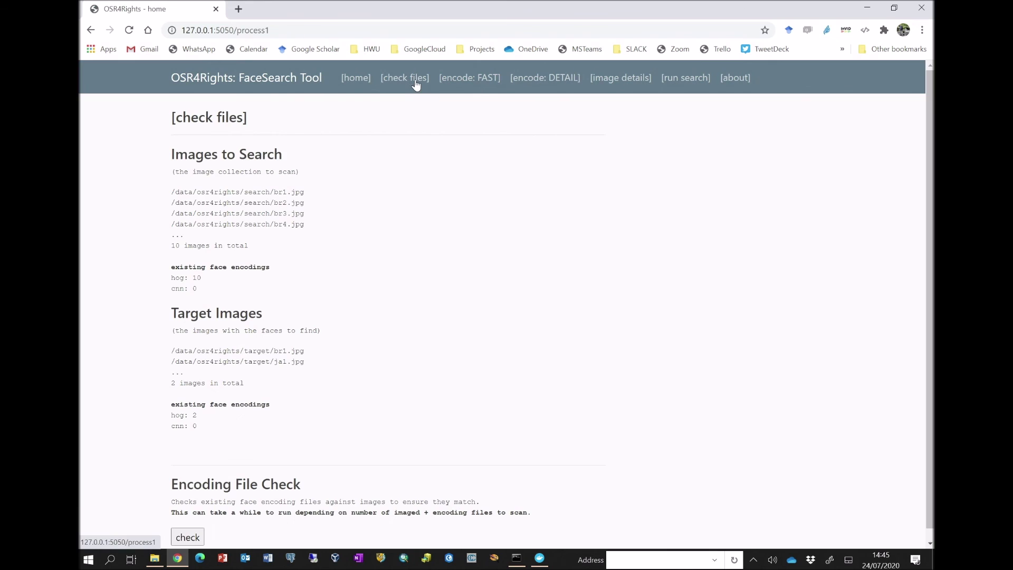
left_click(187, 539)
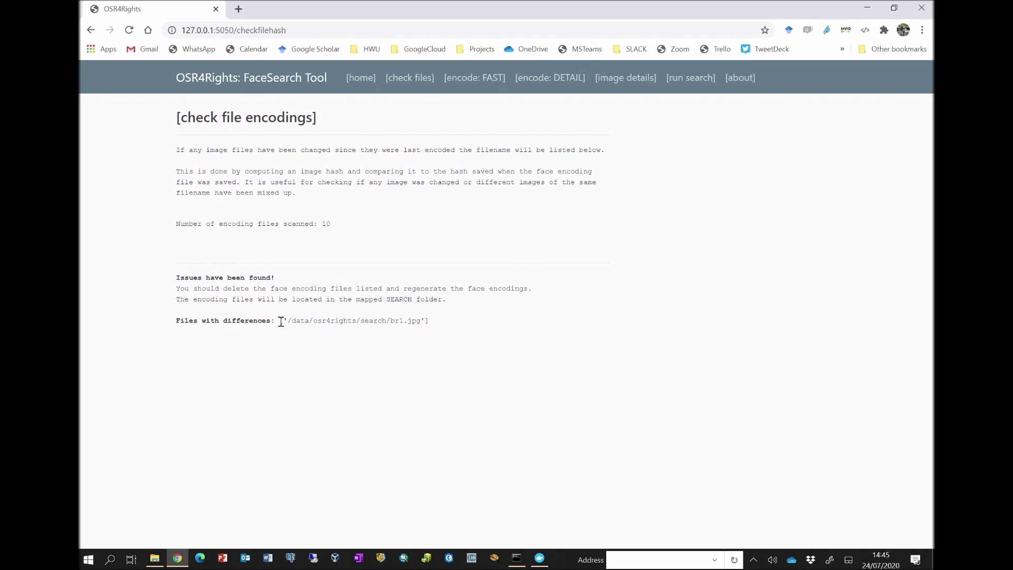
left_click_drag(280, 322, 446, 324)
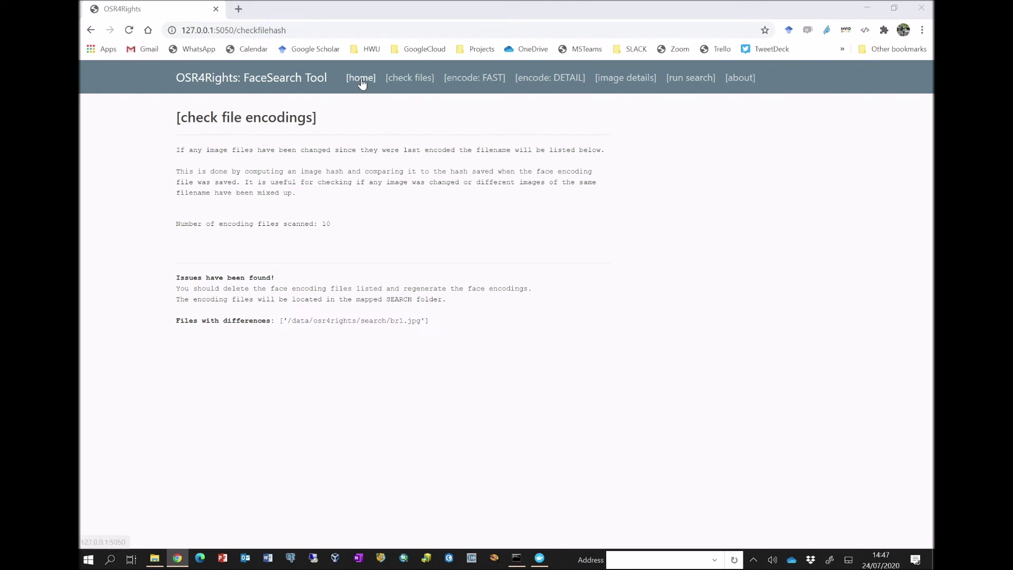
left_click(361, 78)
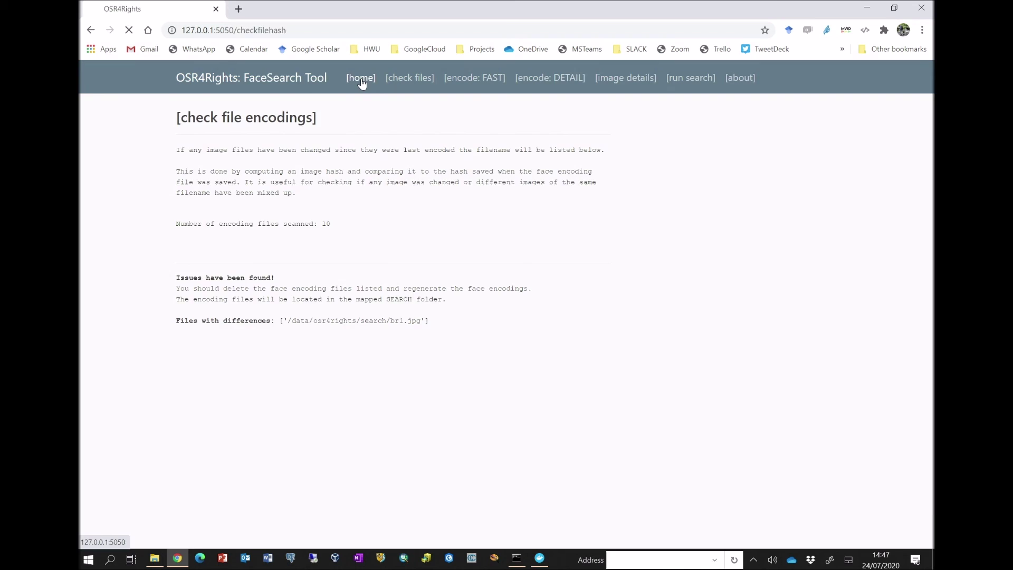